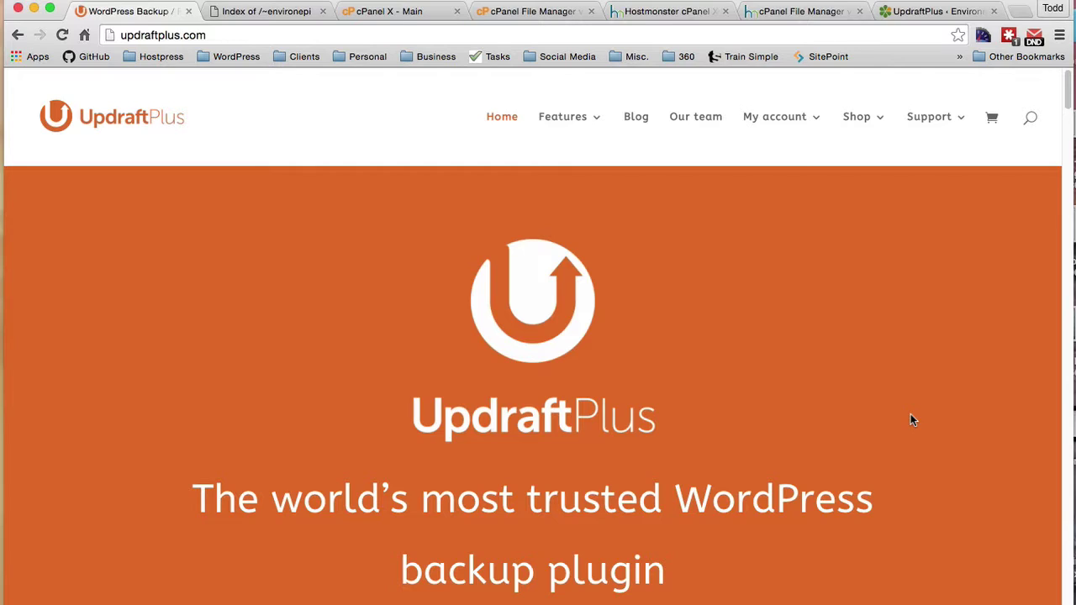
Step: Scroll through the updraftplus.com homepage, then return to the site's UpdraftPlus Backup/Restore page
scroll(911, 420, down, 1)
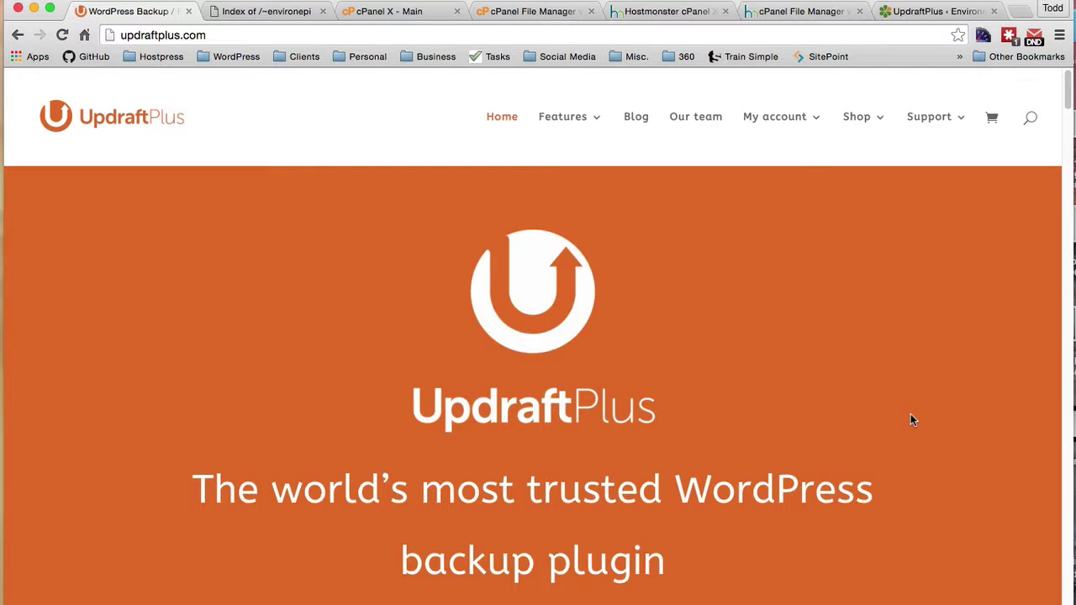
scroll(911, 421, down, 5)
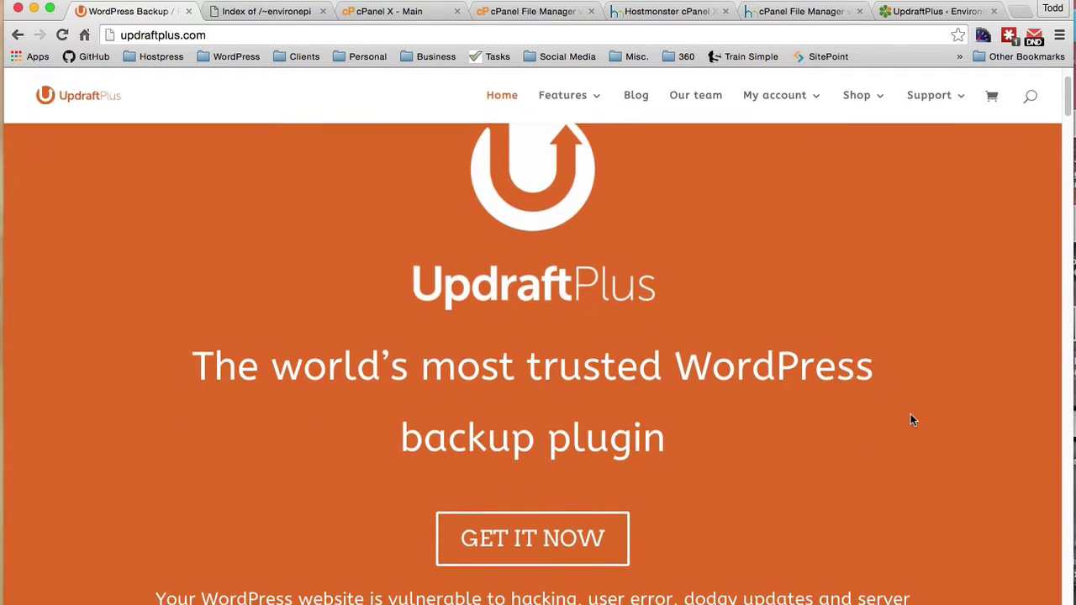
scroll(912, 420, up, 3)
scroll(910, 413, up, 2)
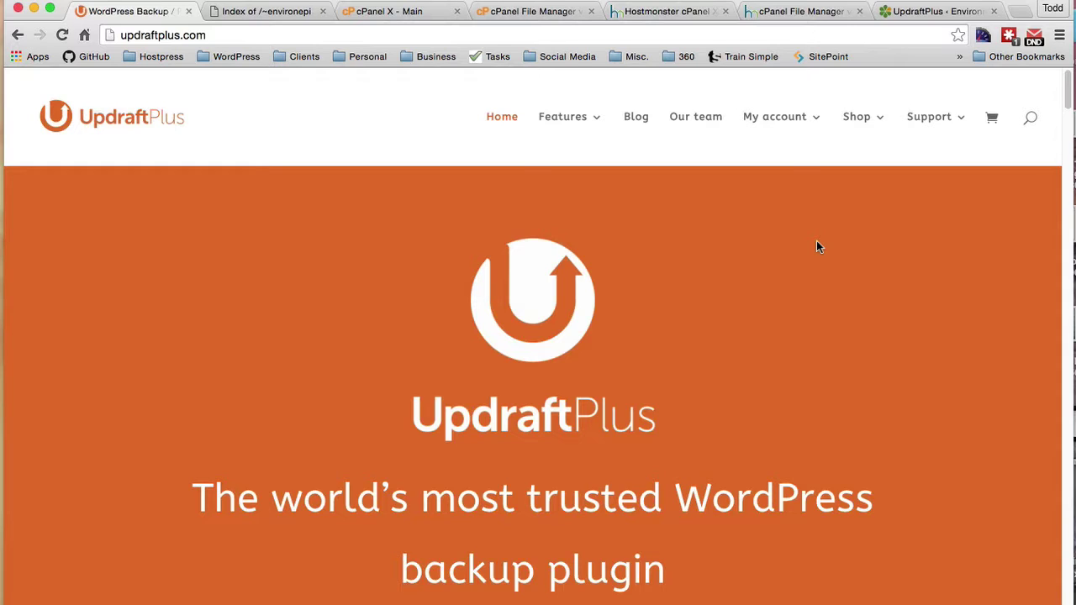
click(915, 12)
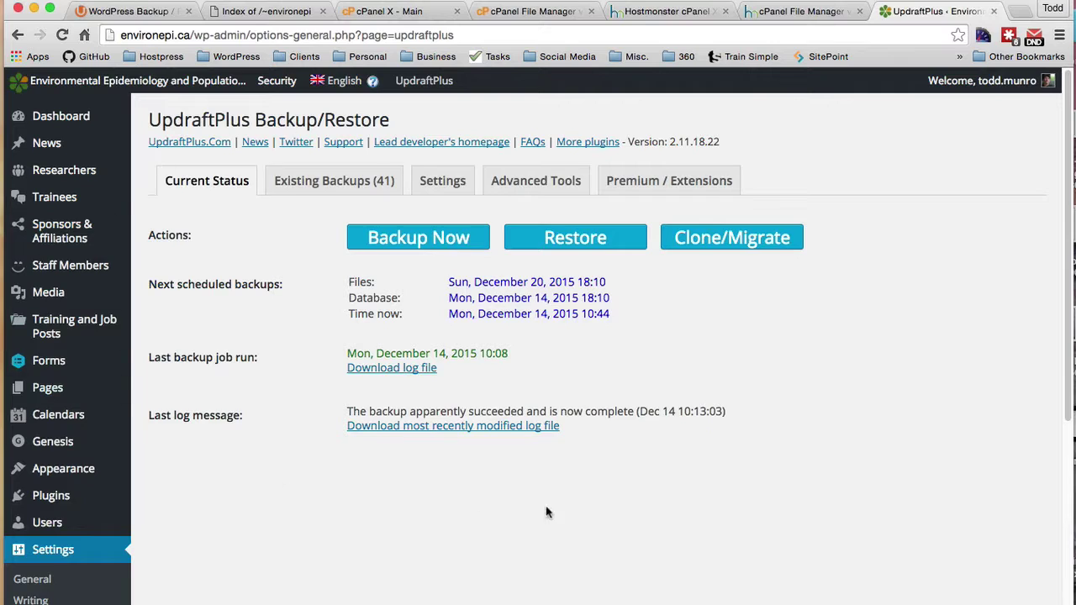
scroll(685, 343, down, 1)
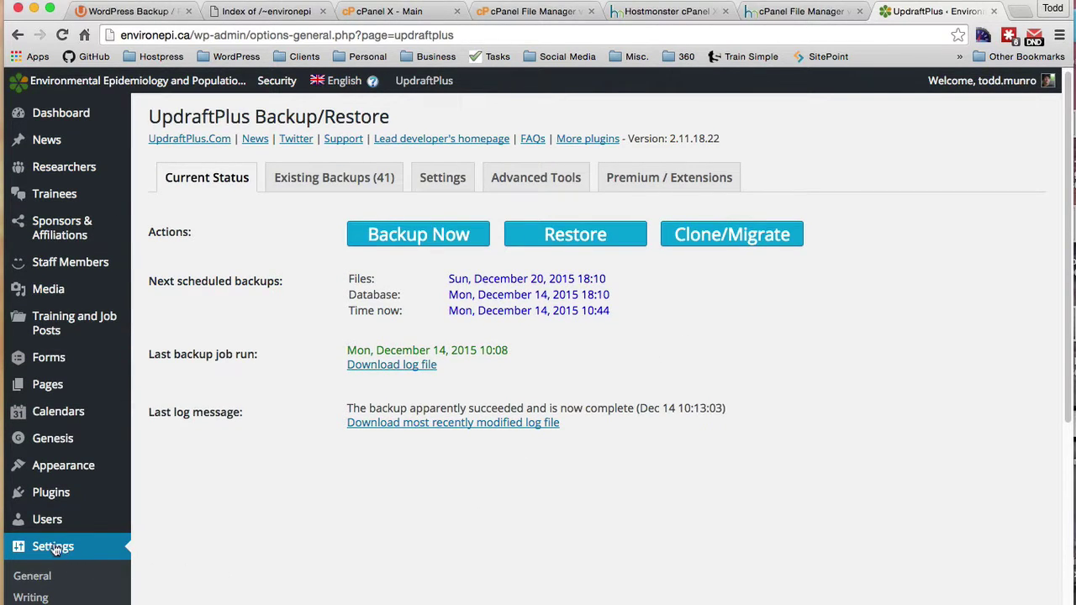
scroll(55, 547, down, 4)
scroll(54, 548, down, 2)
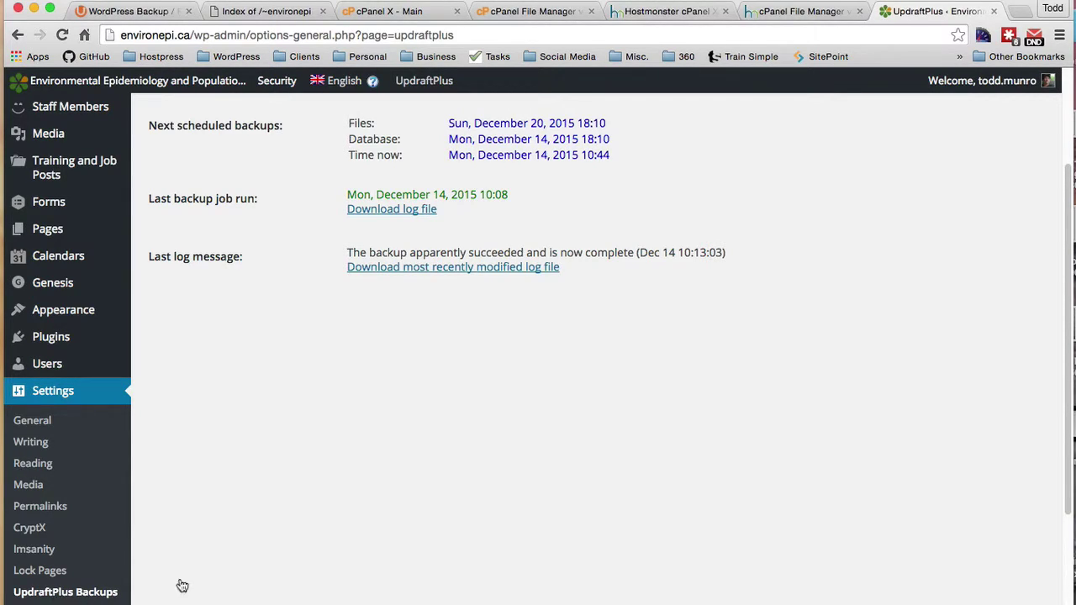
scroll(423, 549, up, 3)
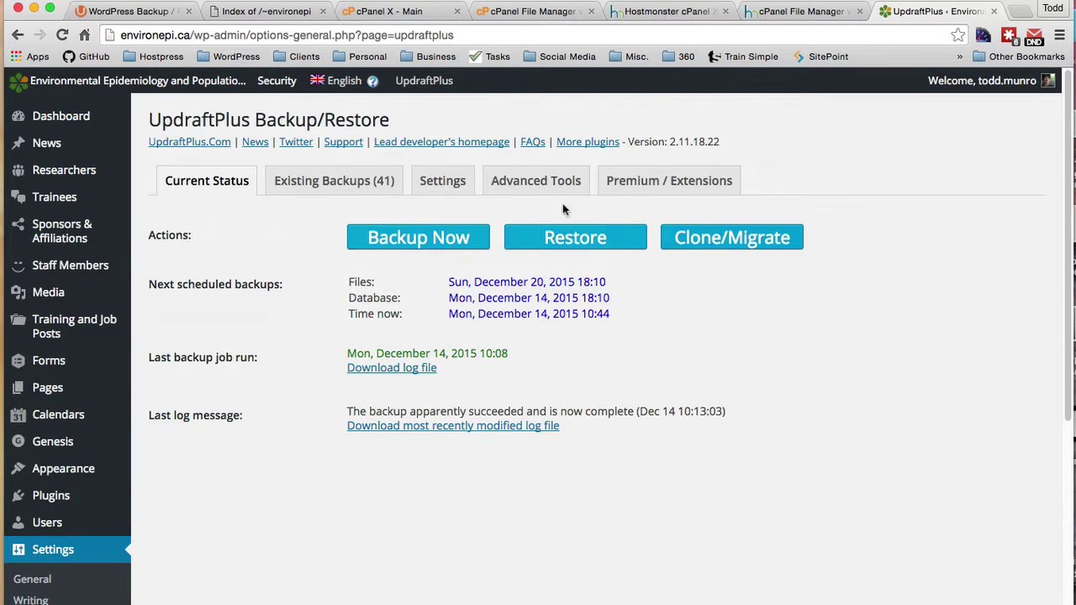
click(442, 183)
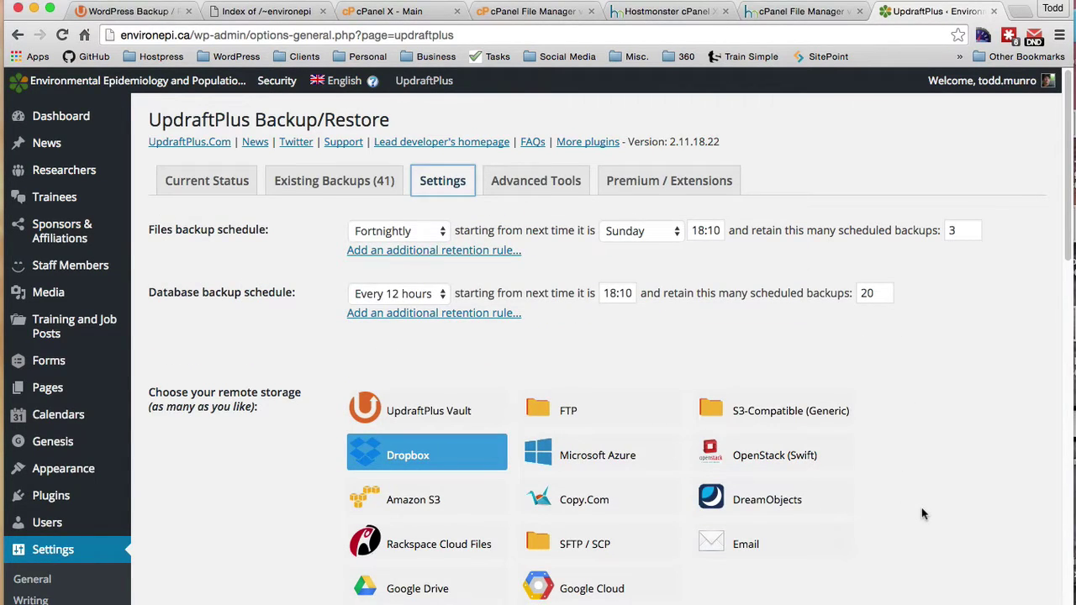
scroll(922, 513, down, 10)
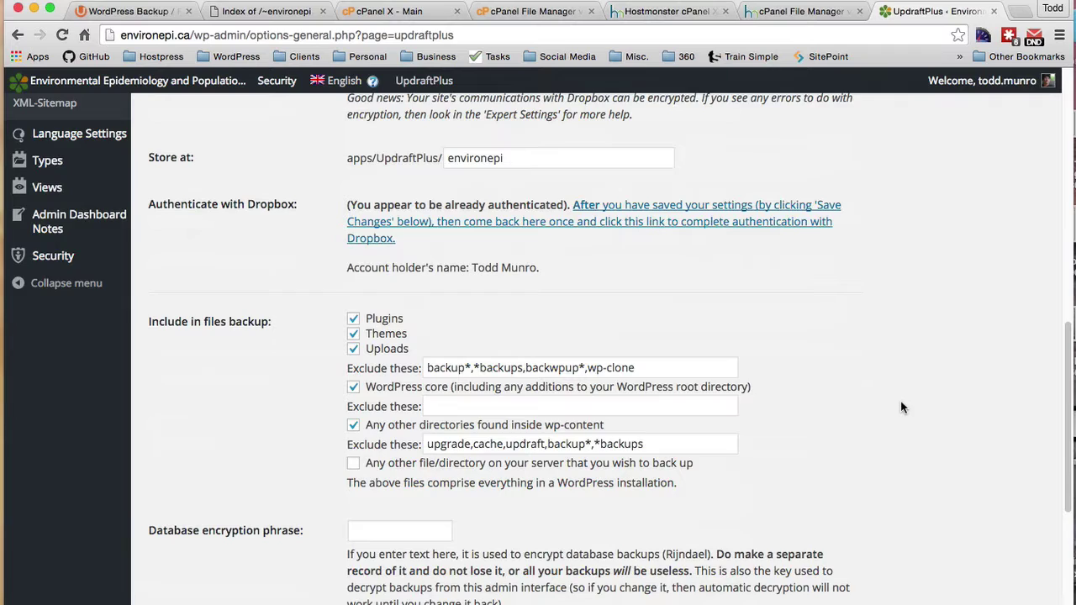
scroll(901, 408, up, 10)
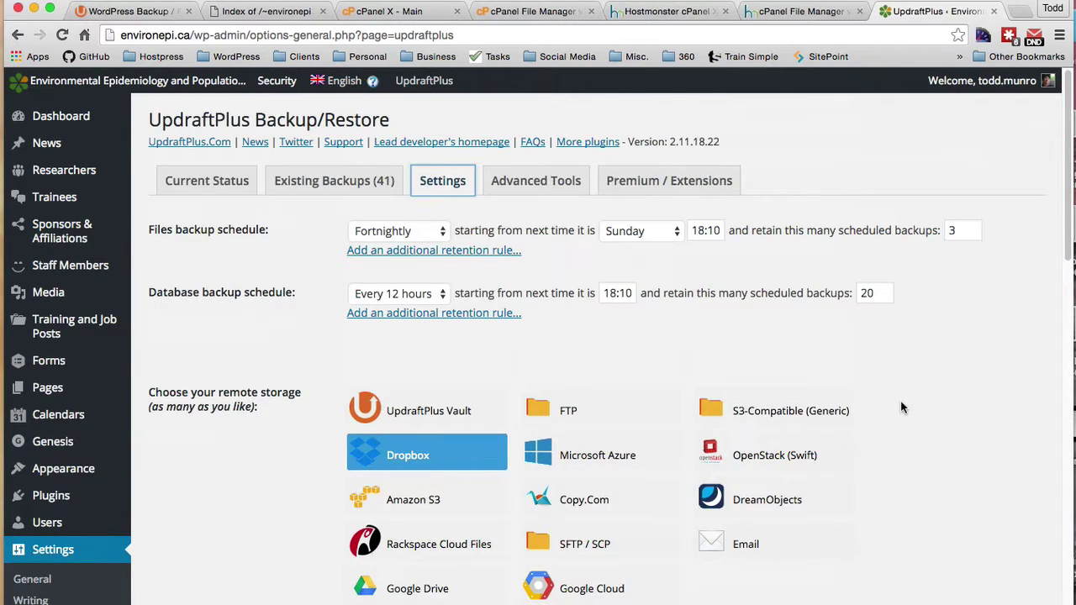
click(197, 190)
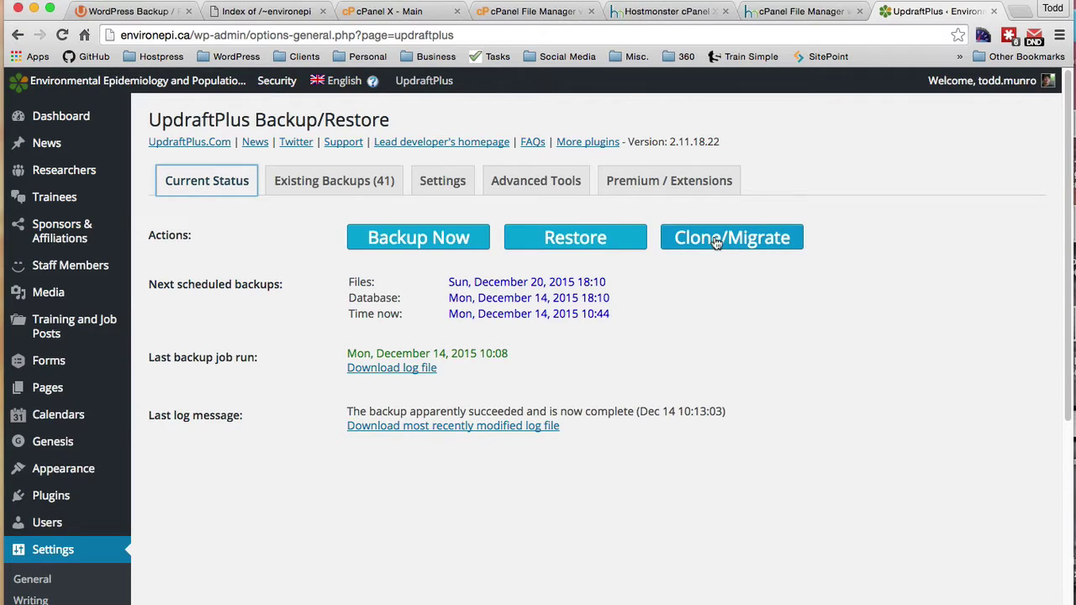
Step: Run a one-time database-and-files backup labelled 'migration', then switch to the new host's cPanel
click(413, 242)
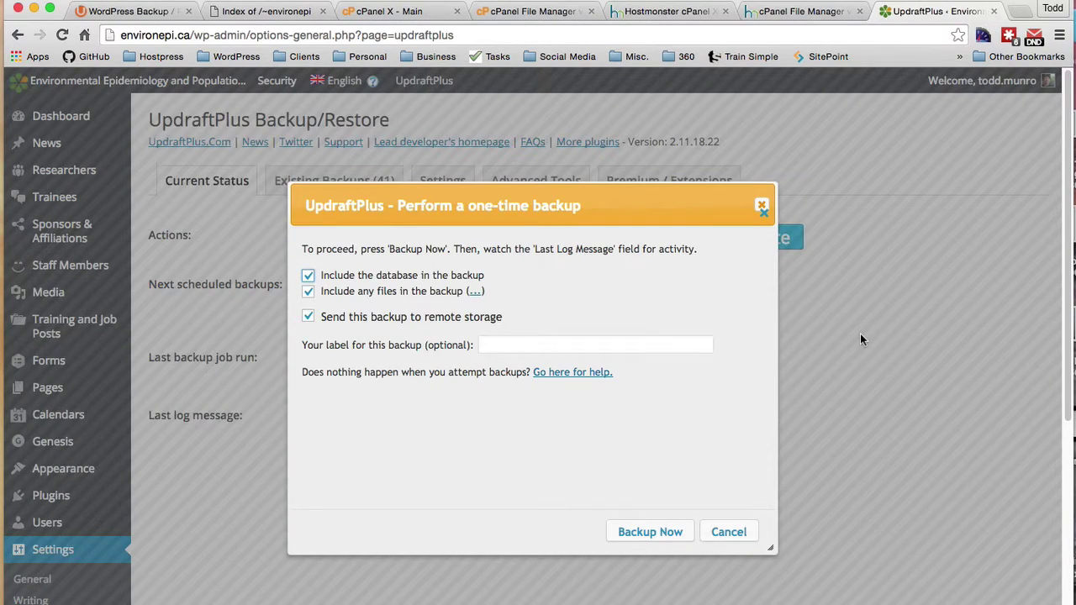
click(507, 343)
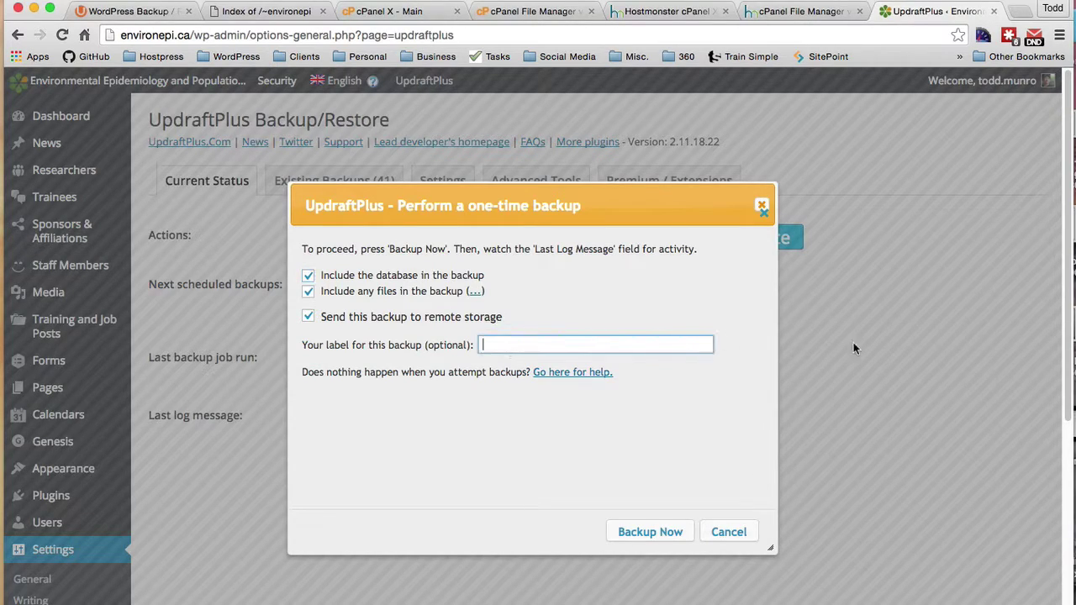
text(migration)
click(643, 532)
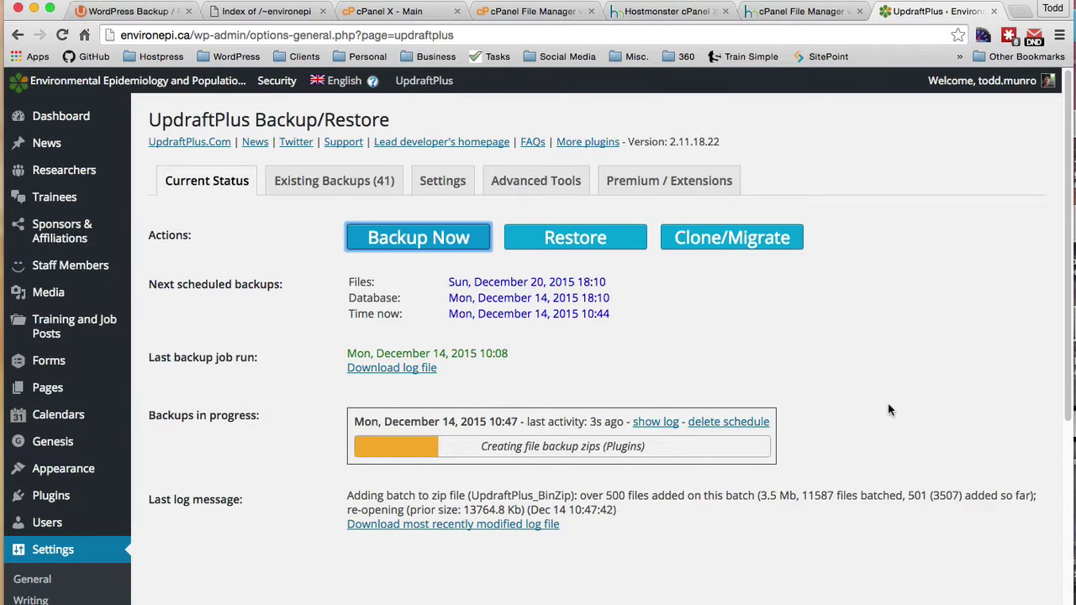
click(393, 12)
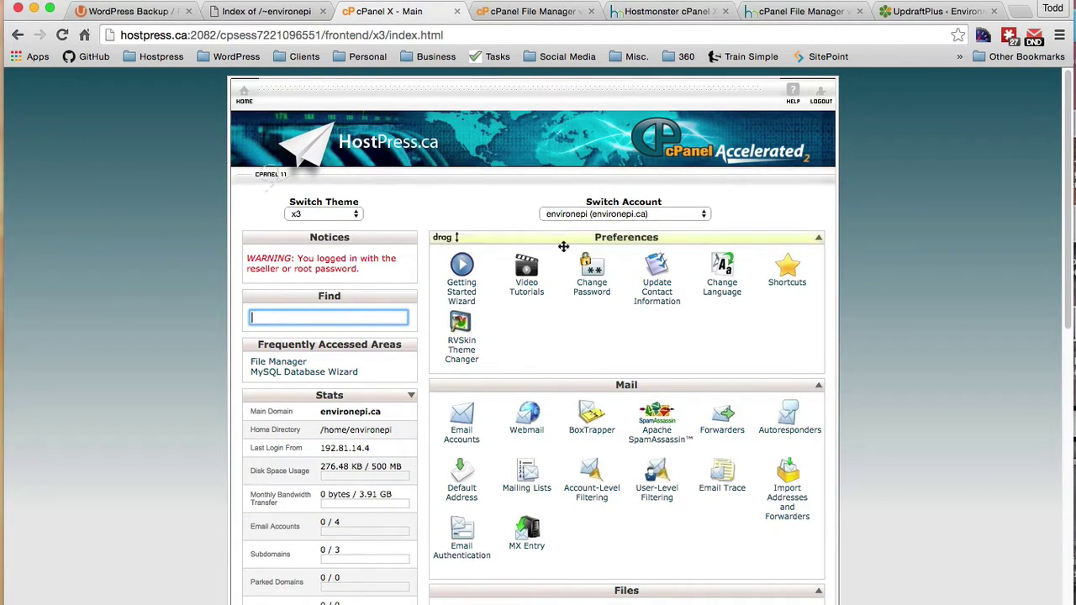
Step: Compare the old and new hosts' file listings, open public_html's Upload Files page, then a new tab
click(262, 13)
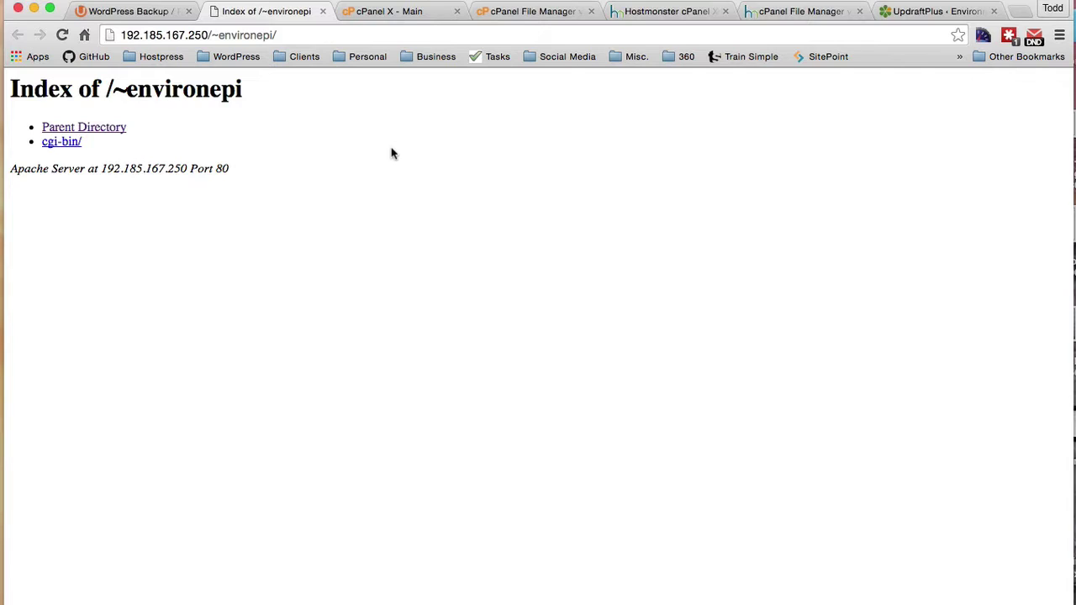
click(783, 11)
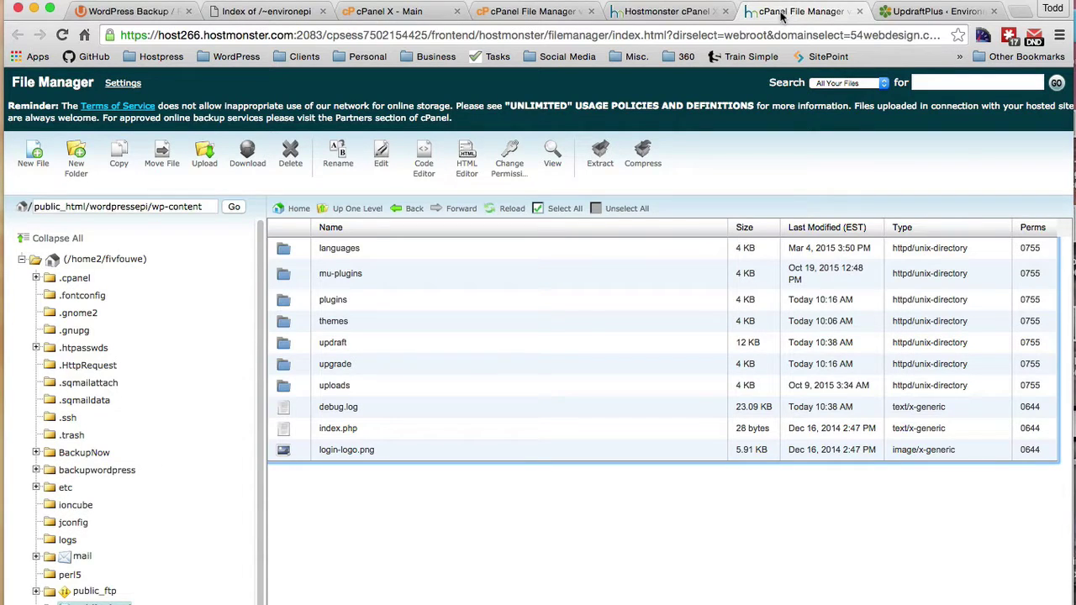
click(533, 13)
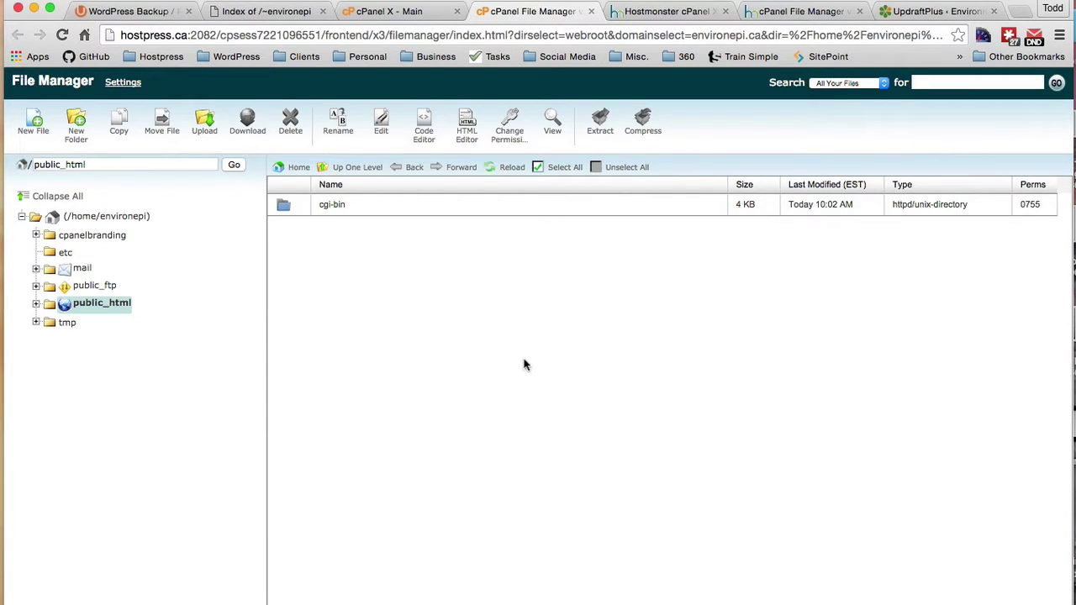
click(203, 133)
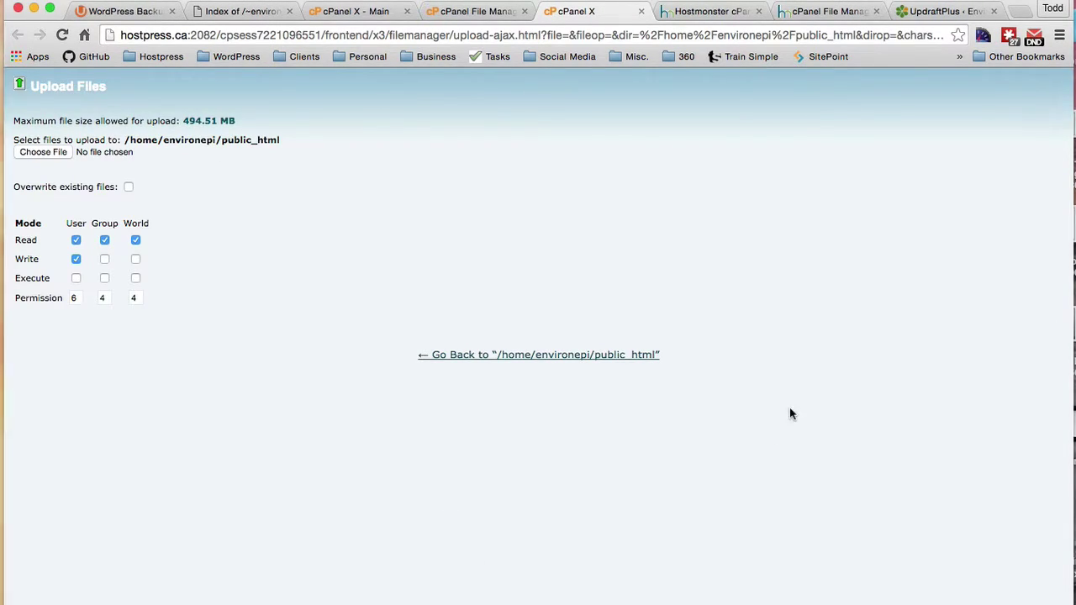
click(1020, 11)
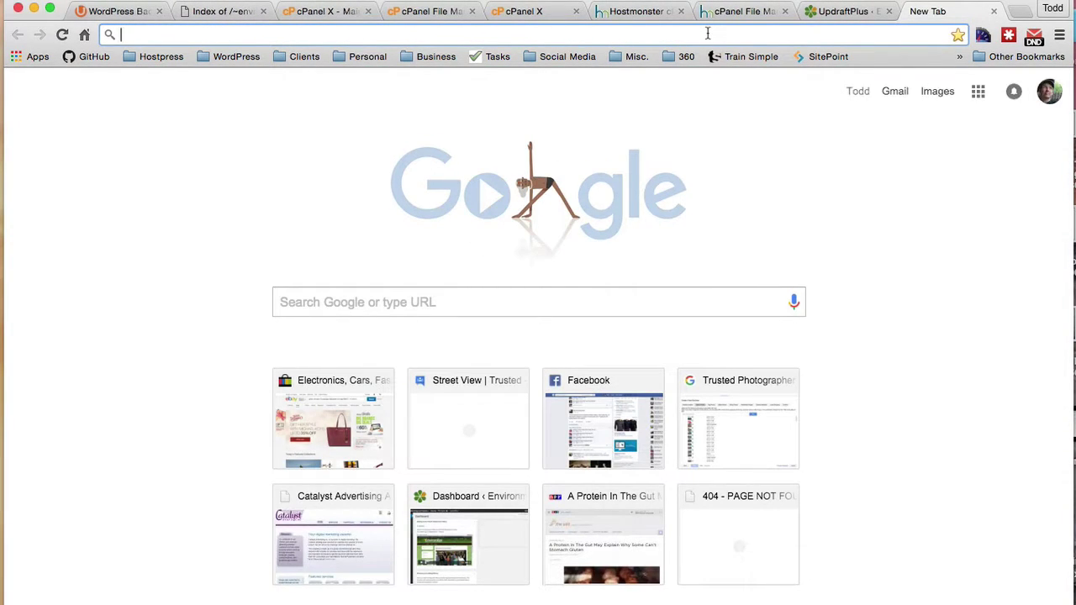
Step: Load wordpress.org and reach the Release Archive of all WordPress versions, then return to cPanel
text(wordpress)
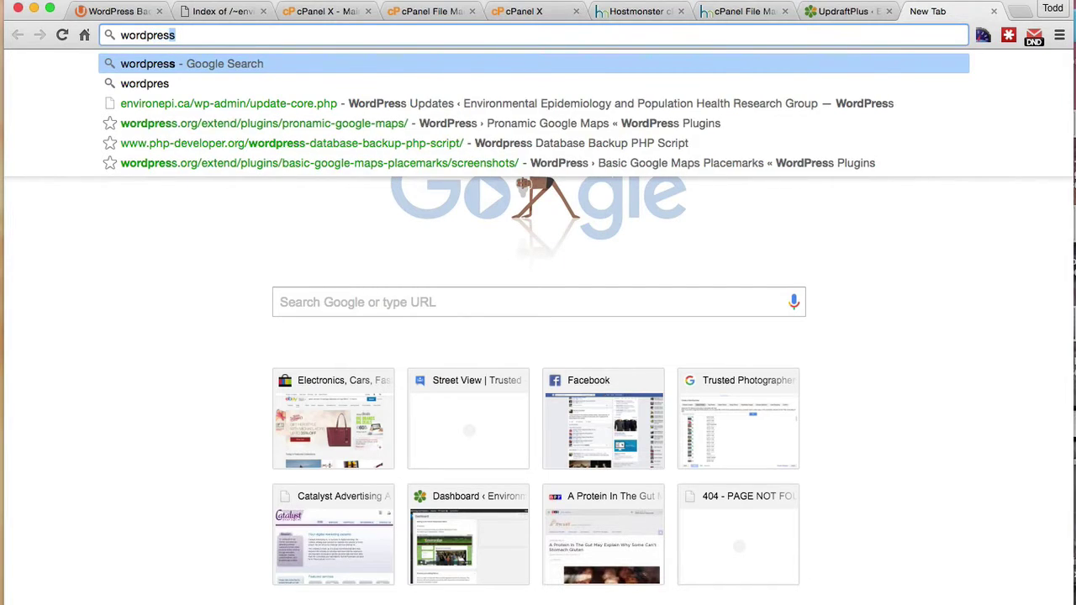
text(rg)
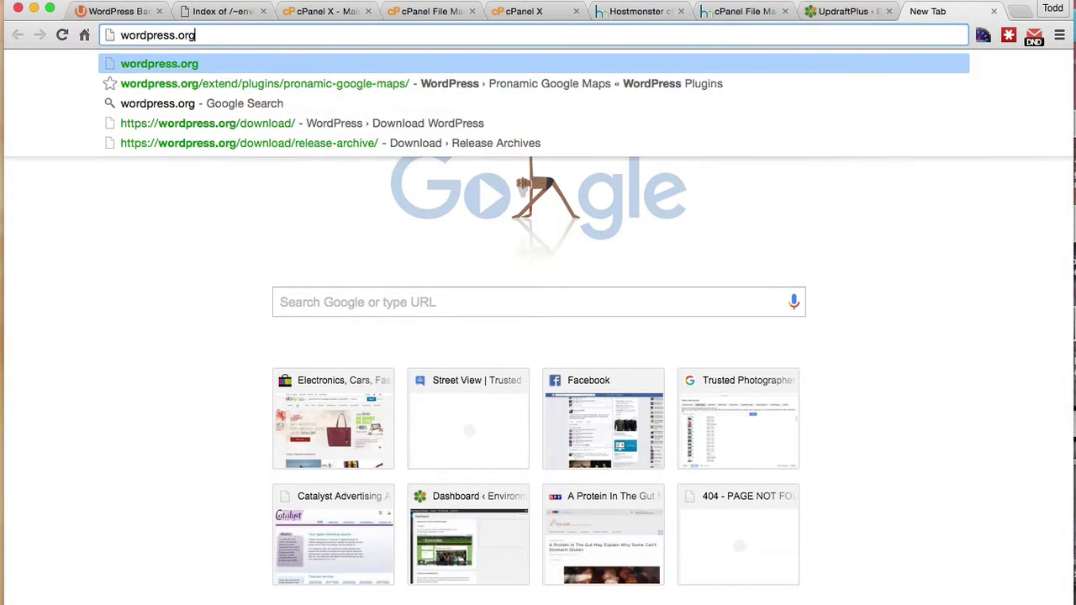
key(Return)
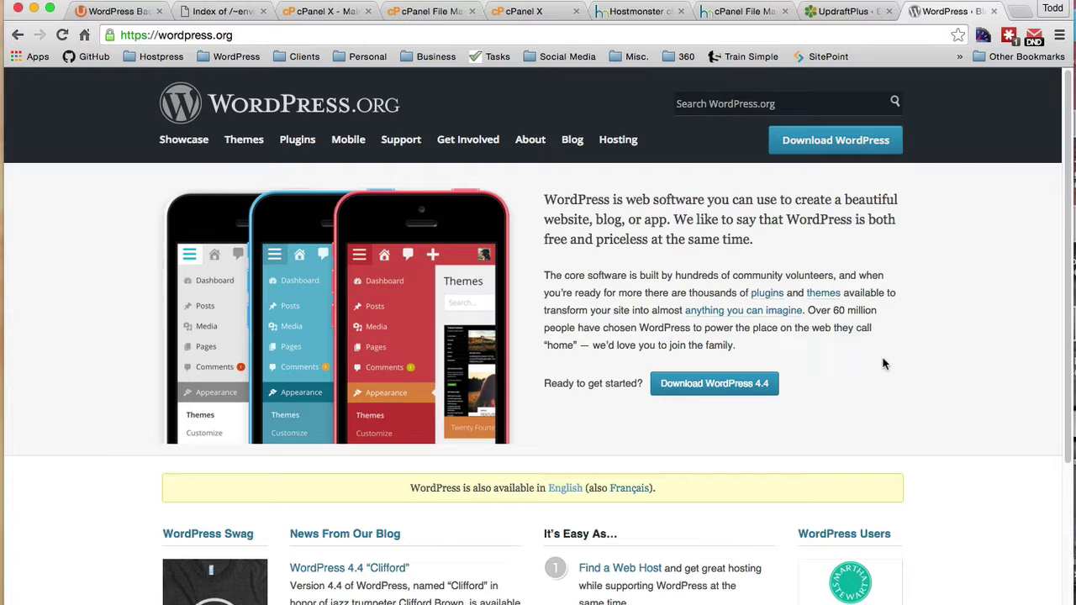
click(829, 148)
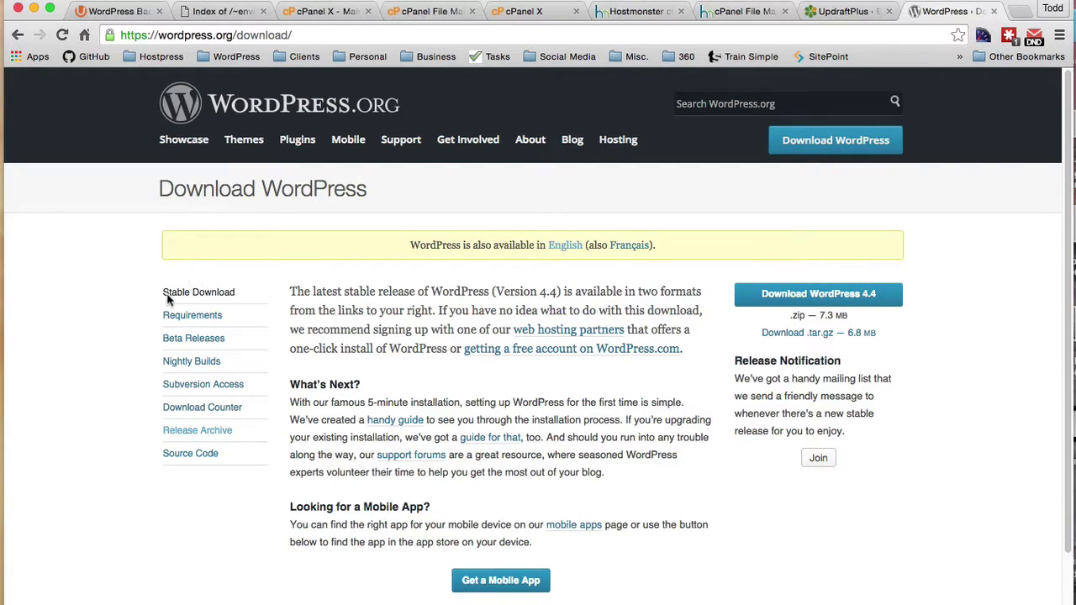
click(177, 432)
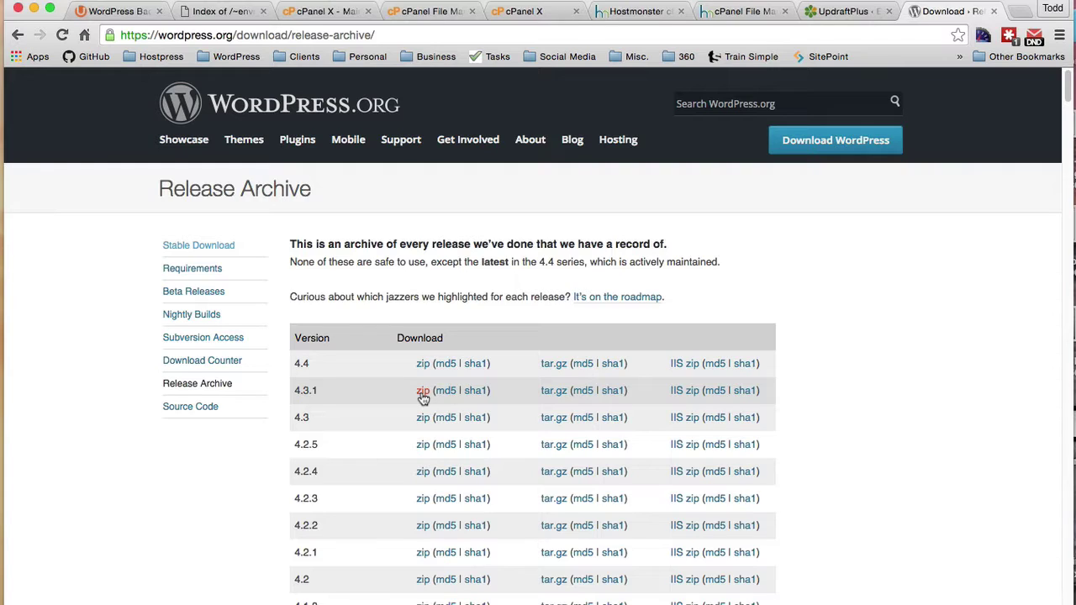
click(523, 12)
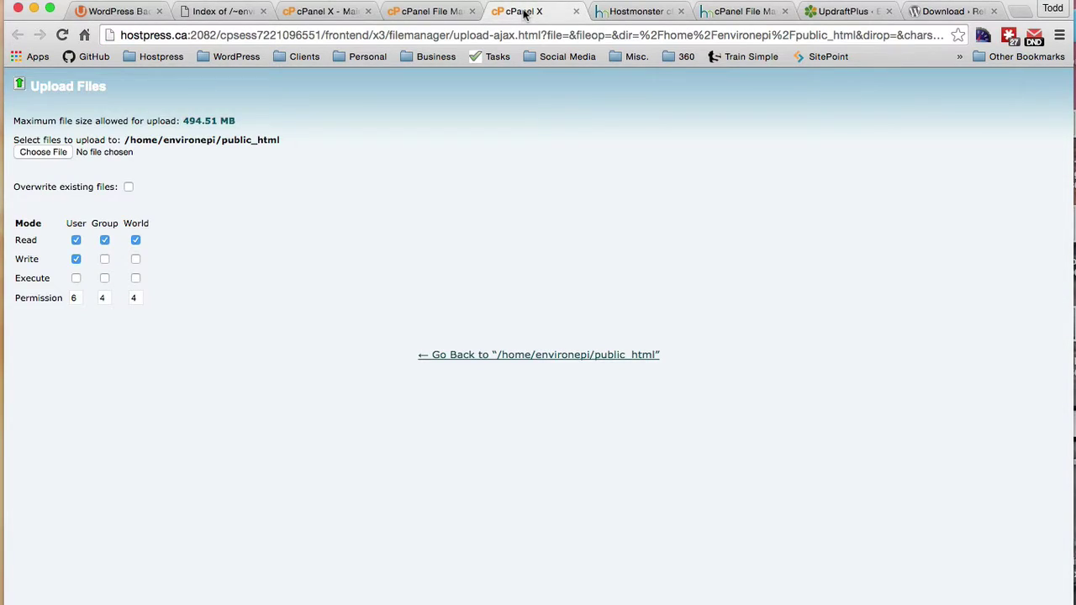
Step: Drag wordpress-4.3.1 (1).zip from Downloads onto the public_html upload form, then view the listing
key(super+Tab)
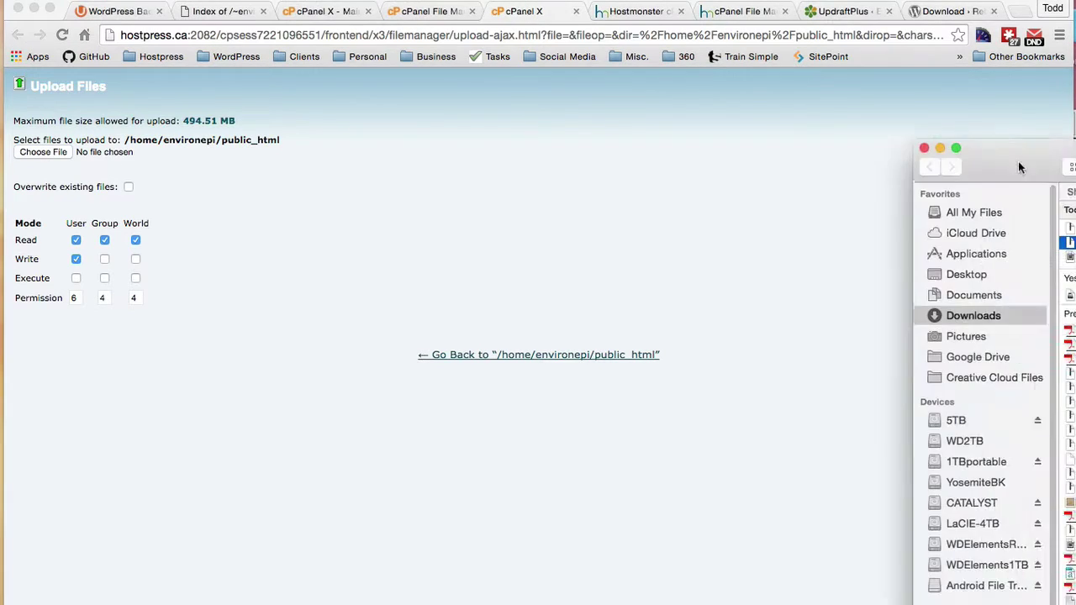
drag(918, 227, 75, 153)
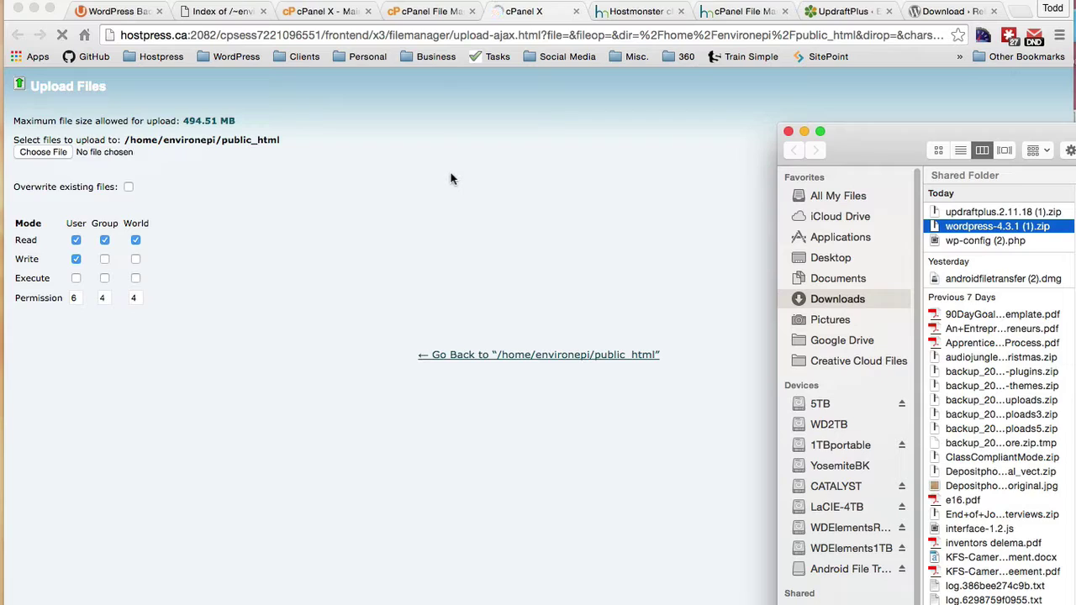
drag(904, 128, 1075, 134)
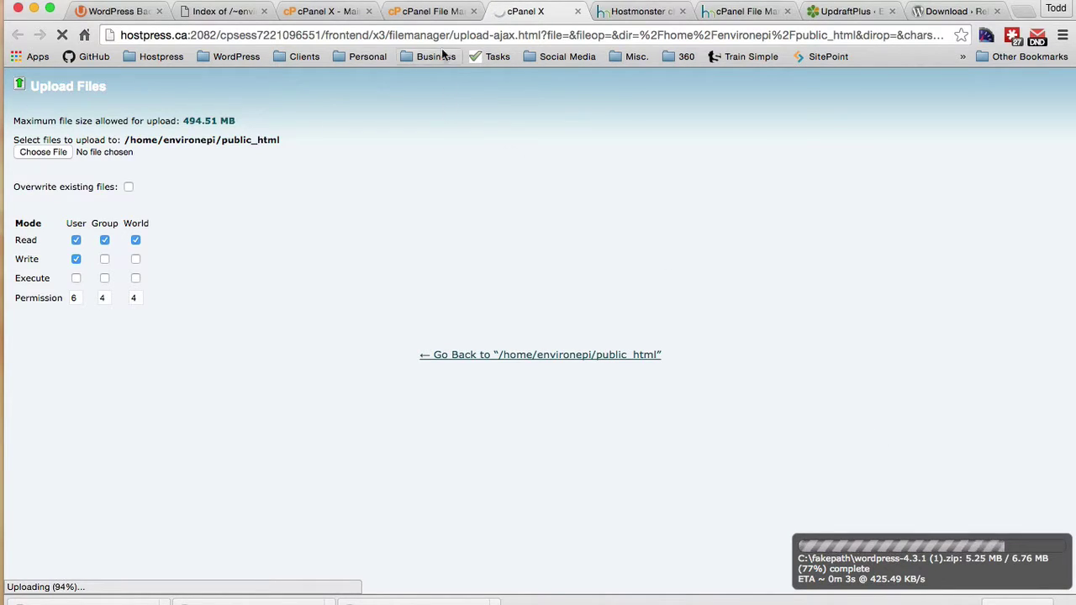
click(429, 12)
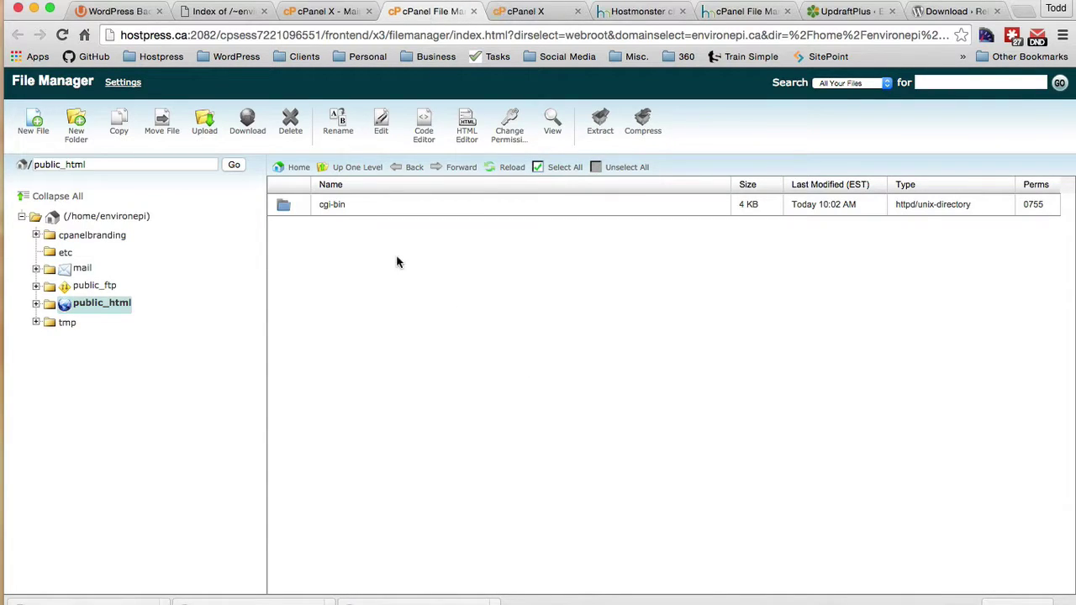
Step: Extract the uploaded WordPress 4.3.1 zip into public_html, keeping the zip for now
click(509, 166)
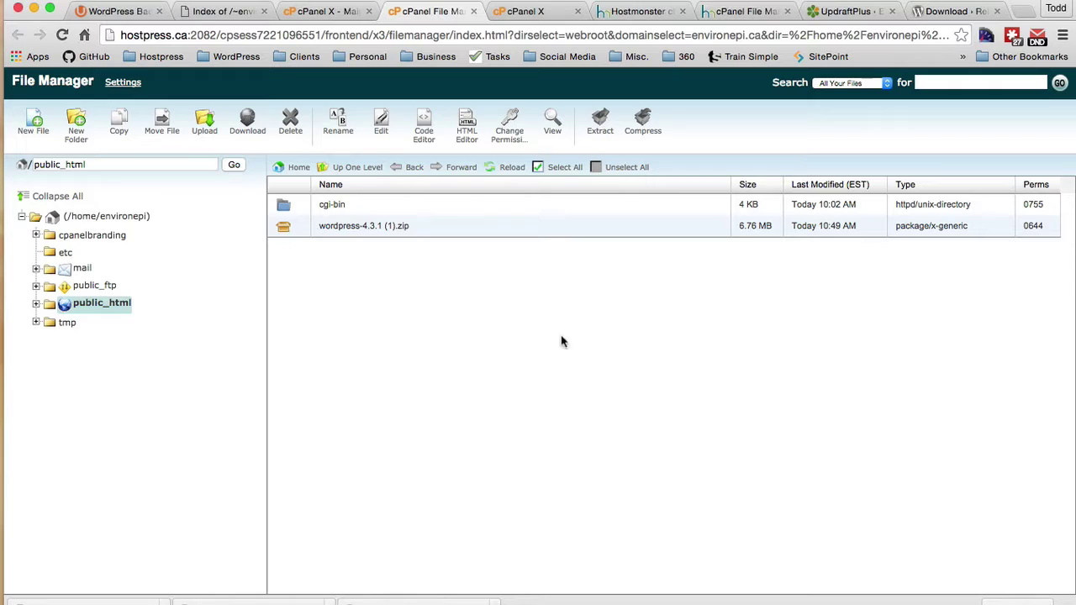
click(283, 229)
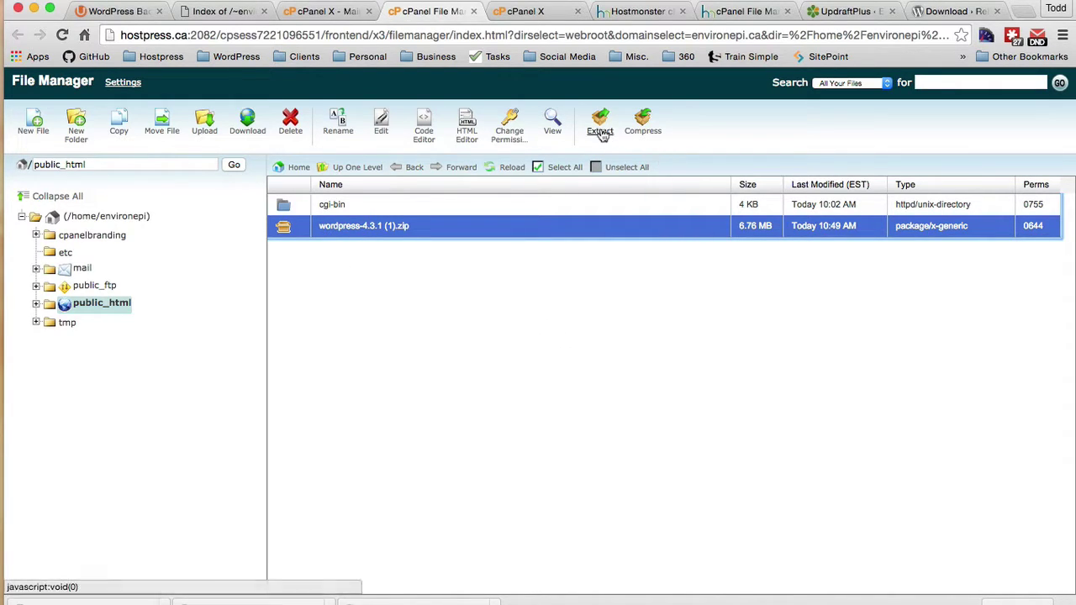
click(599, 124)
click(661, 383)
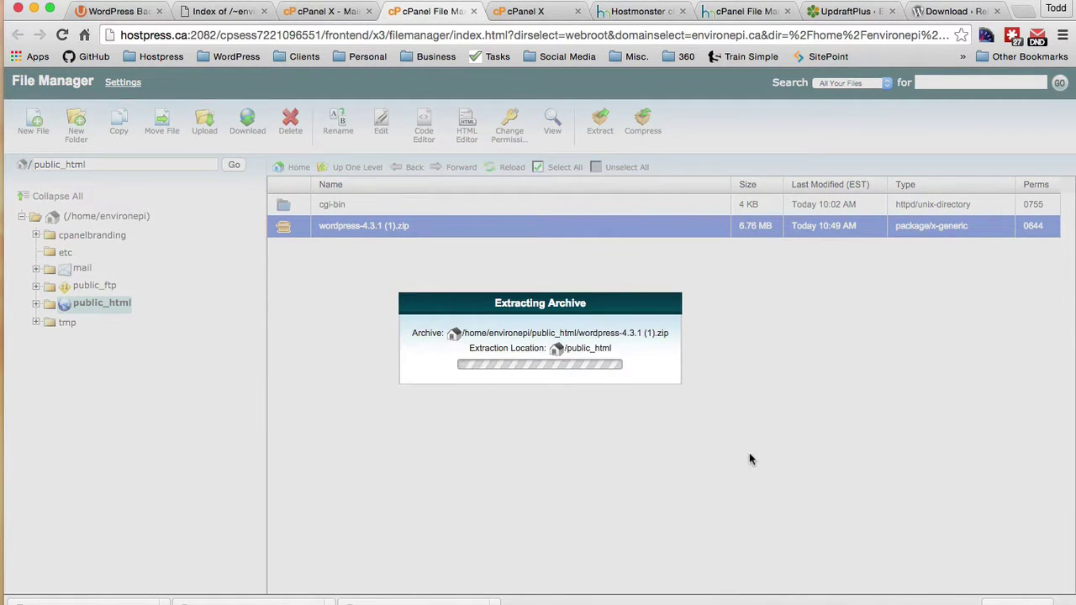
click(797, 492)
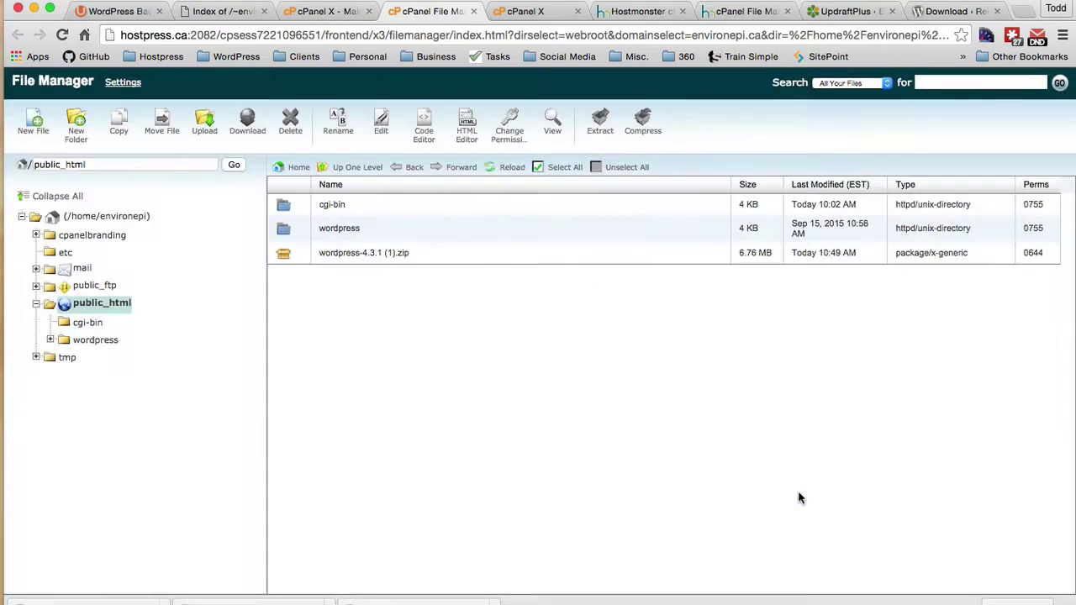
click(313, 252)
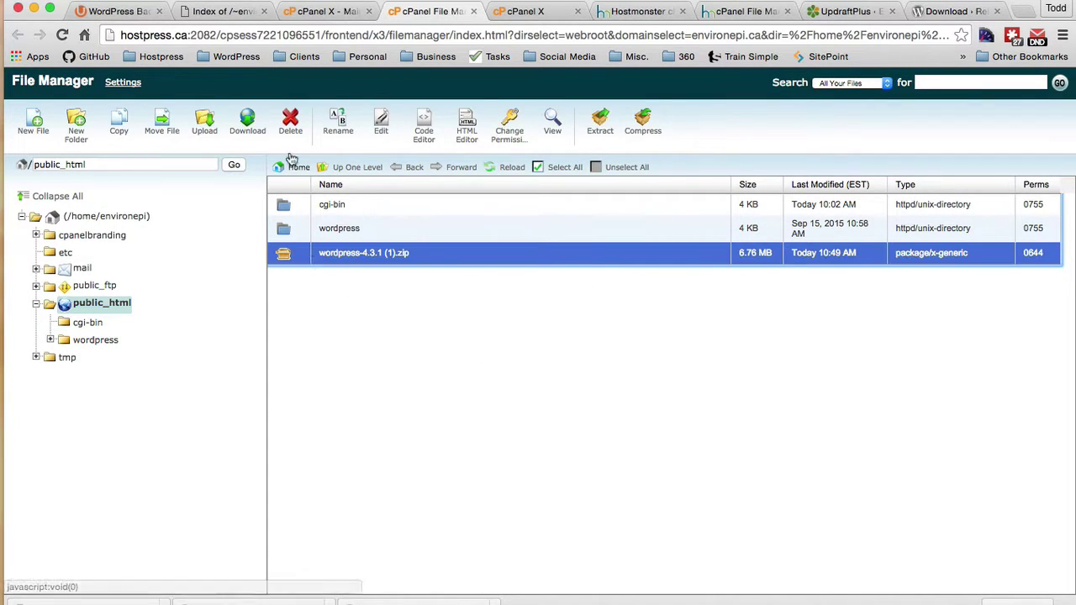
click(302, 136)
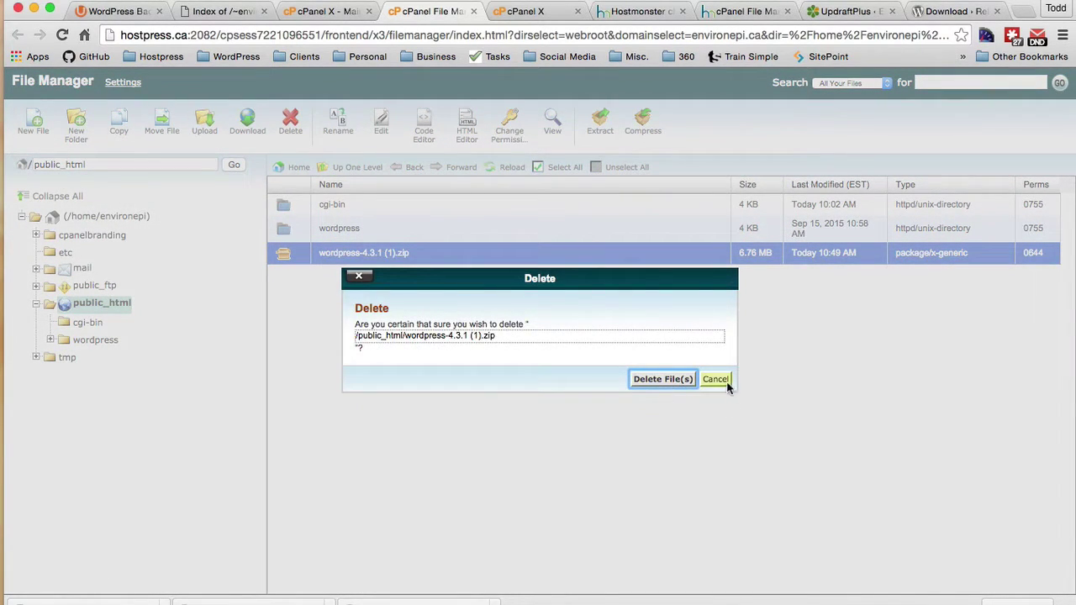
click(727, 382)
Step: Move all 19 items from the extracted wordpress folder up into public_html
click(285, 233)
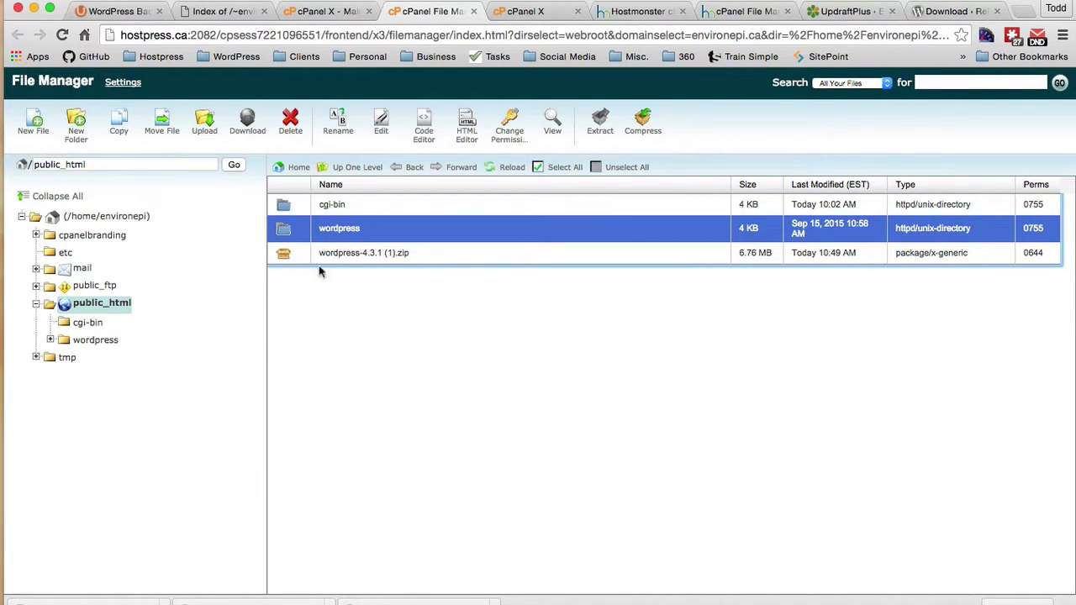
double_click(285, 232)
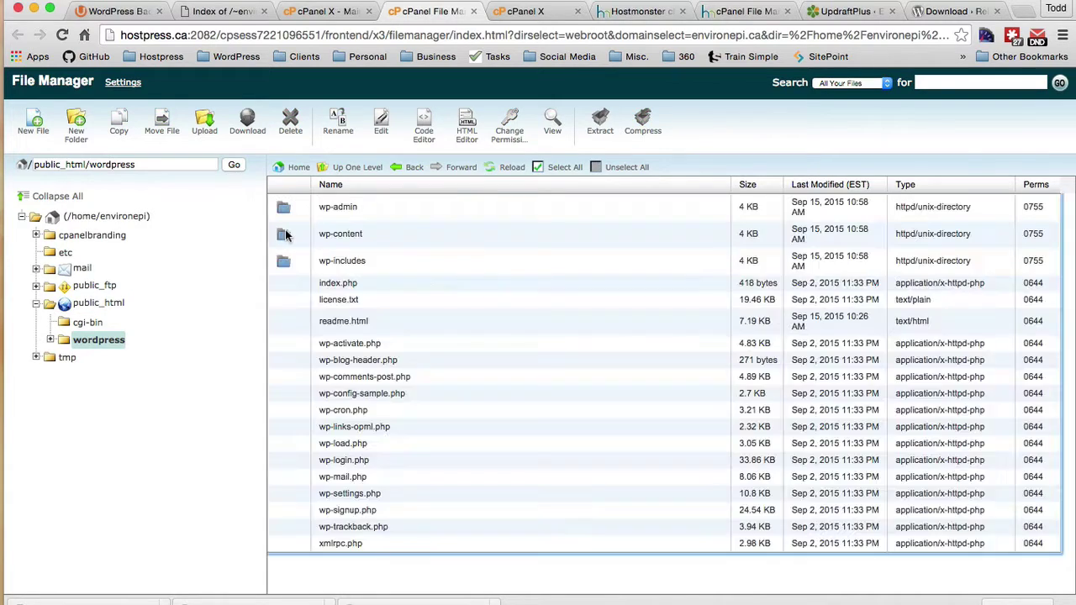
click(346, 208)
scroll(443, 462, down, 1)
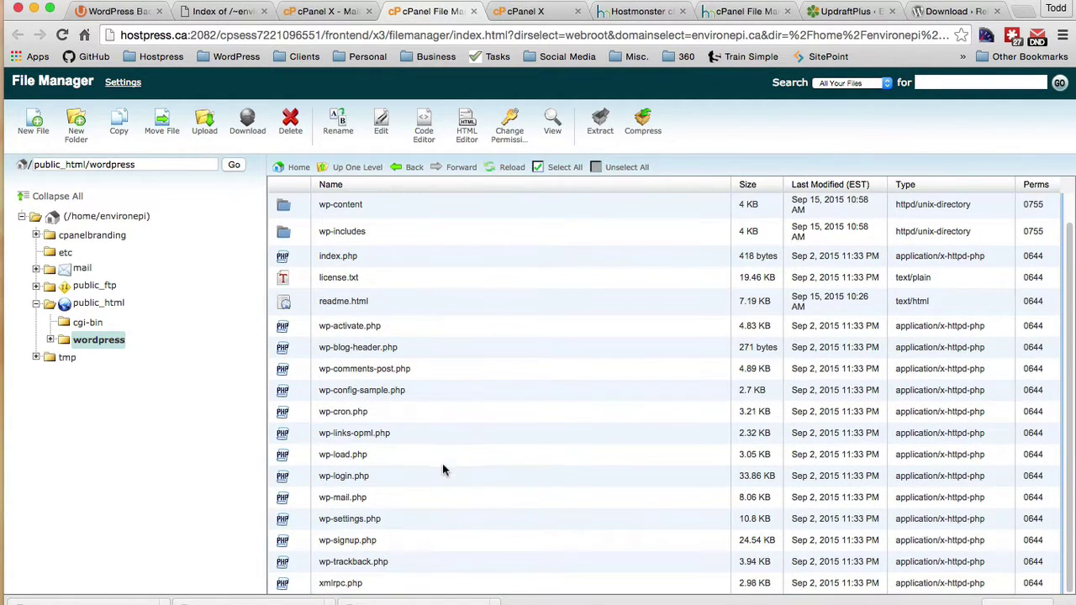
shift+click(344, 580)
drag(374, 392, 99, 304)
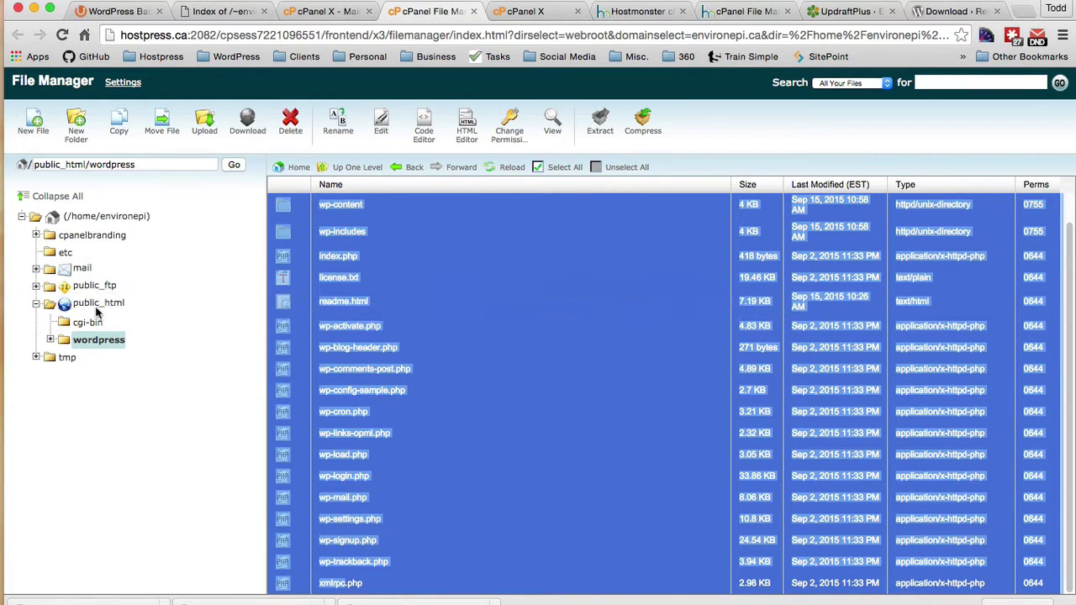
click(362, 167)
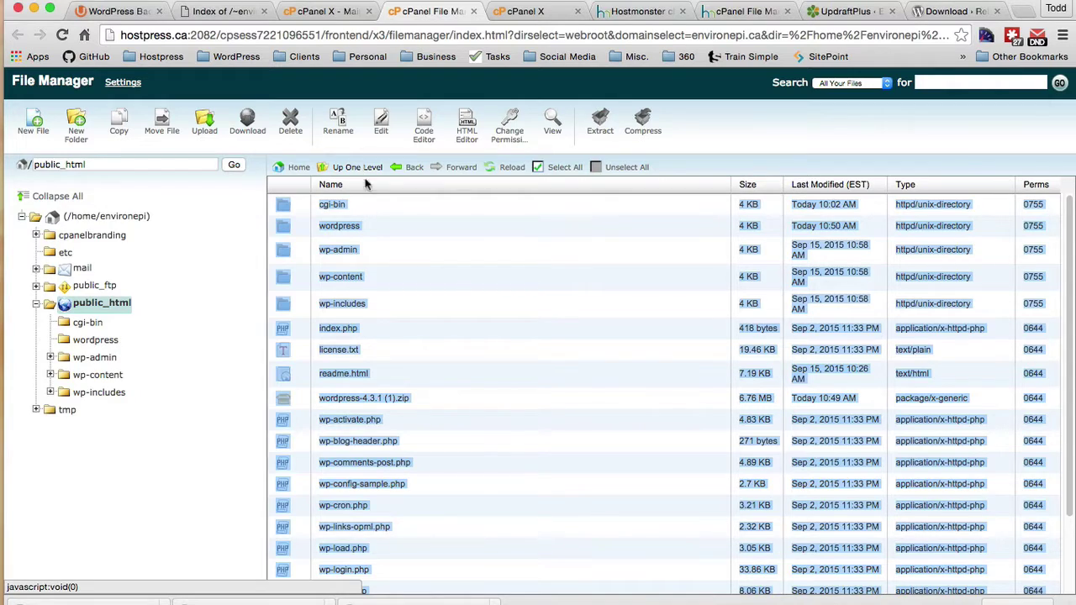
Step: Delete the empty wordpress folder and the WordPress 4.3.1 zip from public_html
click(409, 230)
click(283, 228)
click(283, 228)
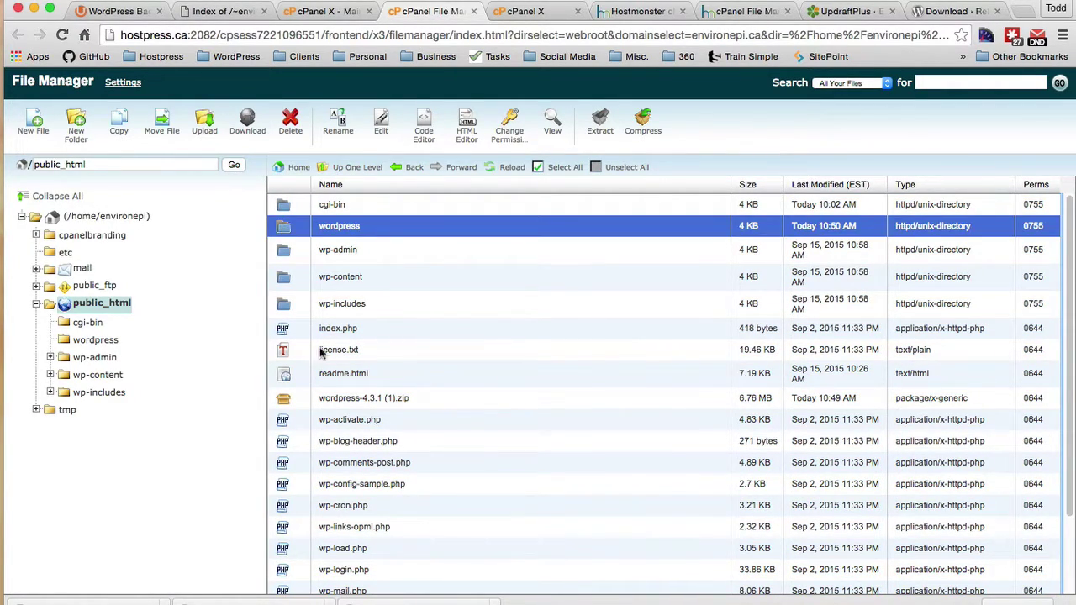
shift+click(287, 399)
click(286, 225)
super+click(294, 400)
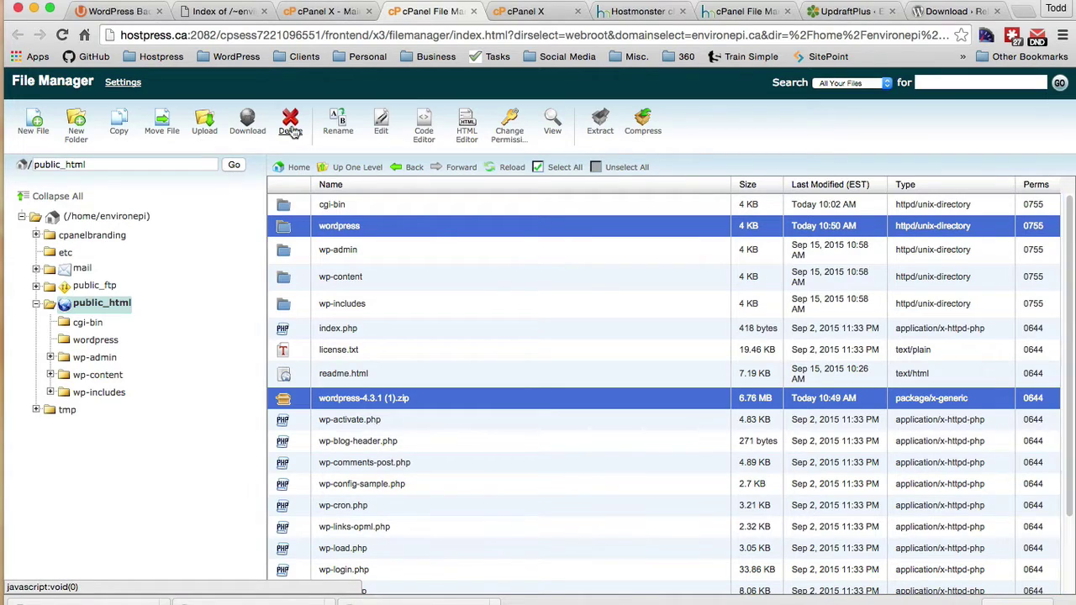
click(290, 122)
click(663, 385)
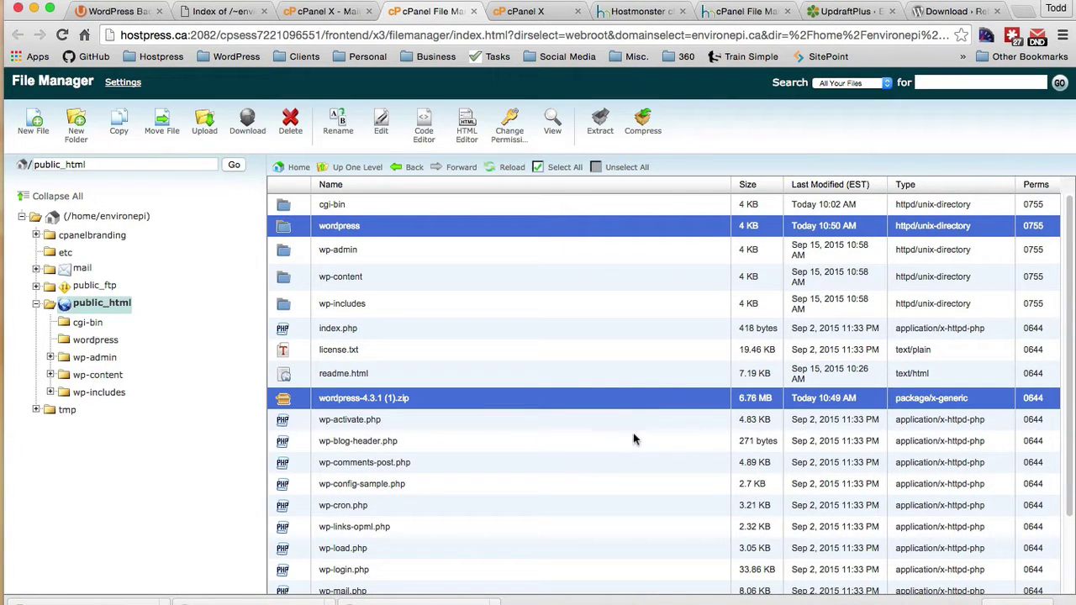
click(547, 10)
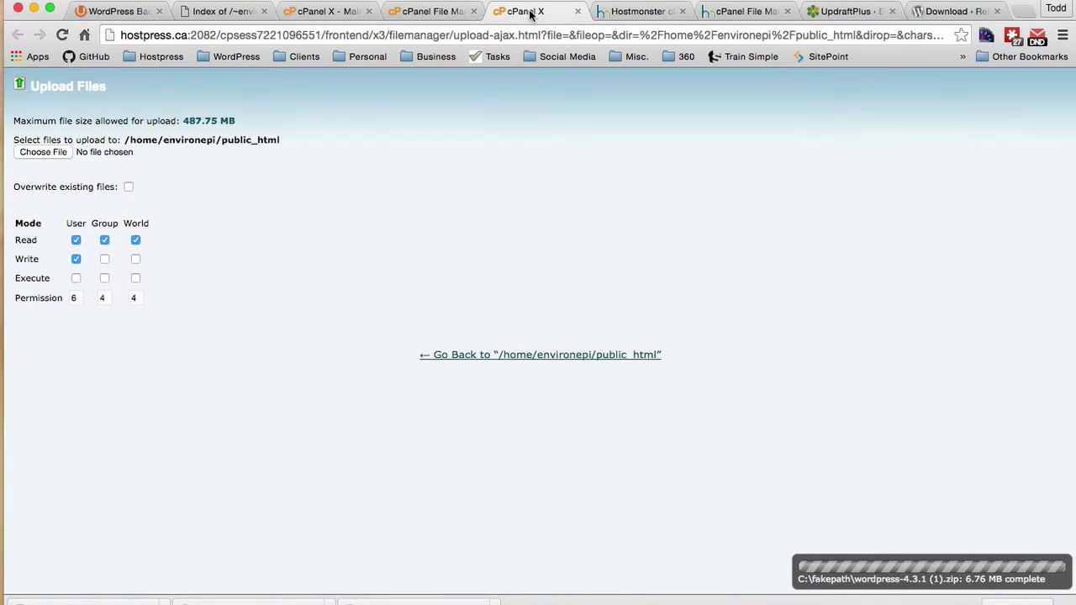
Step: Use the MySQL Database Wizard to create a database and user with ALL PRIVILEGES
click(576, 11)
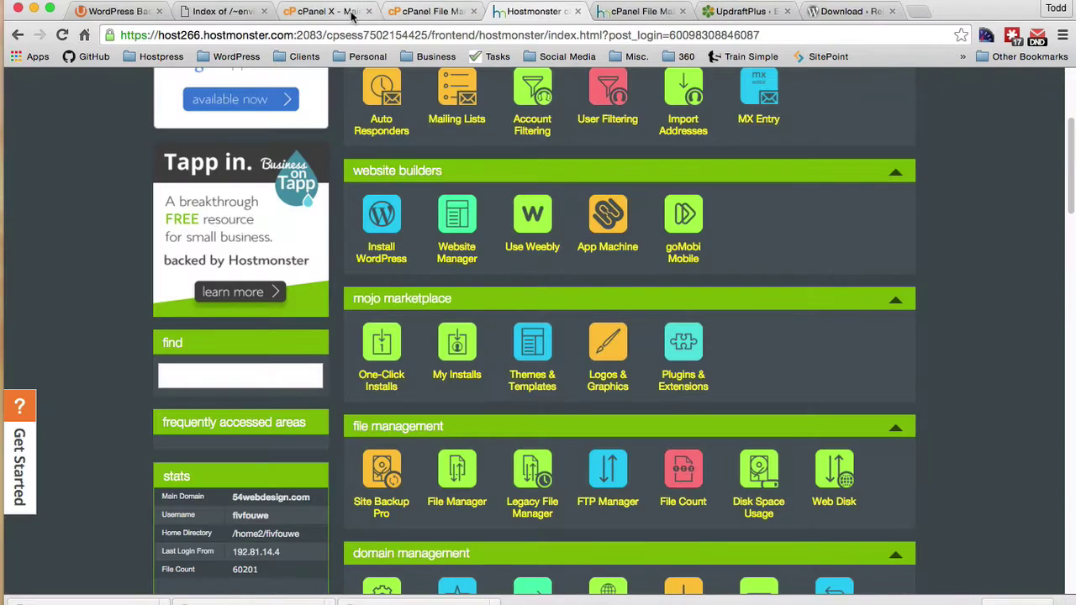
click(355, 14)
scroll(745, 531, down, 10)
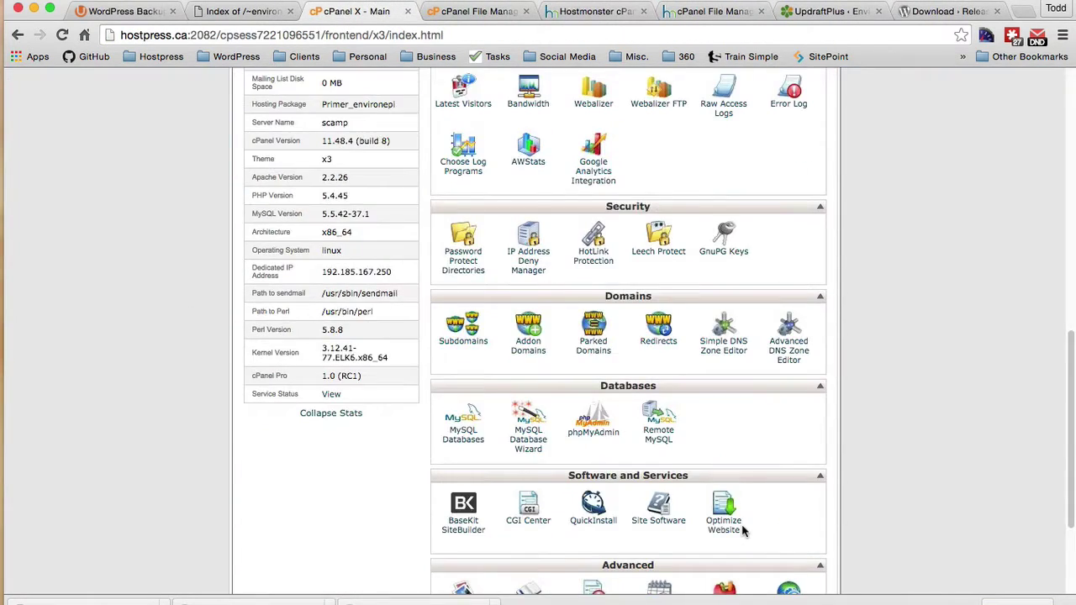
click(526, 438)
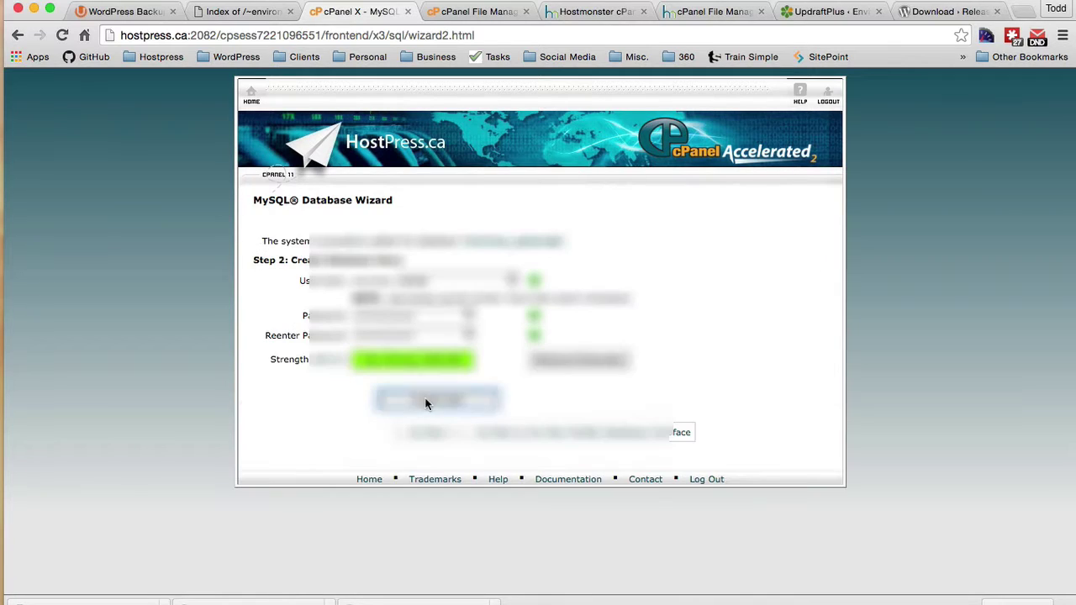
click(425, 404)
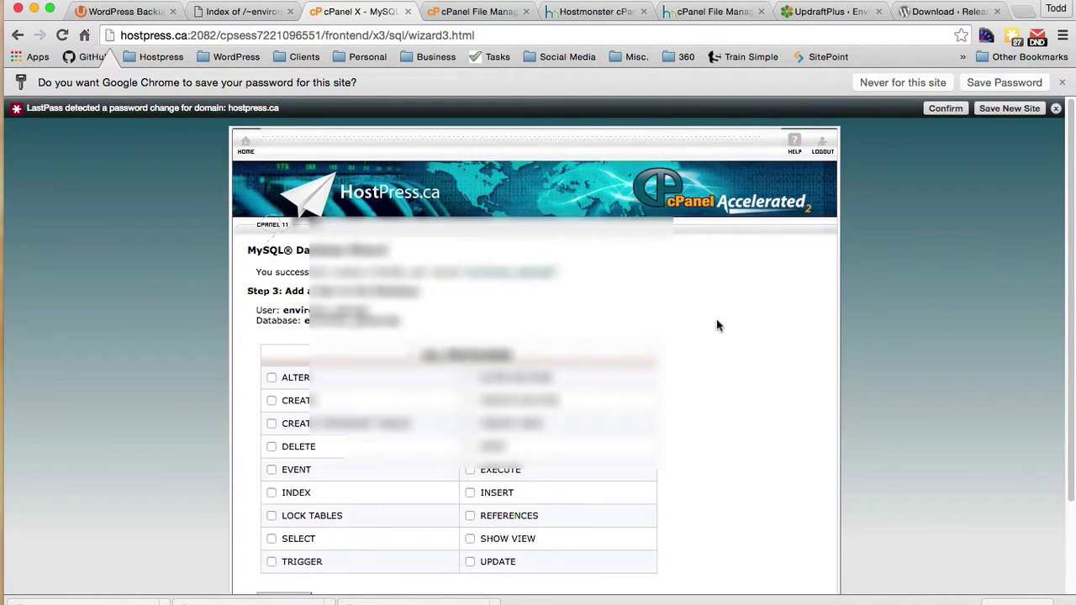
click(412, 356)
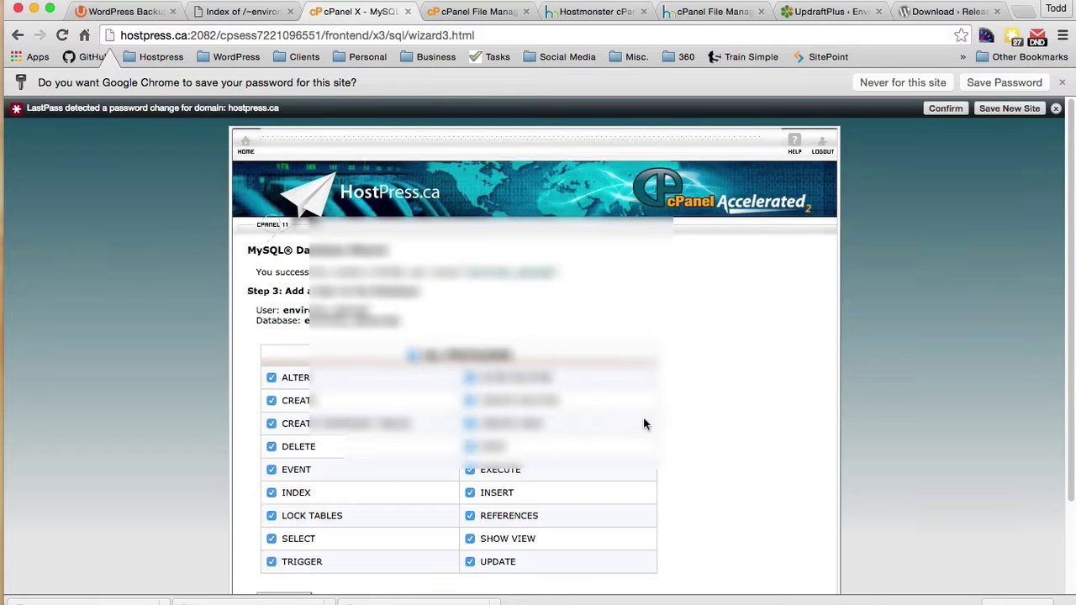
scroll(845, 447, down, 3)
click(270, 490)
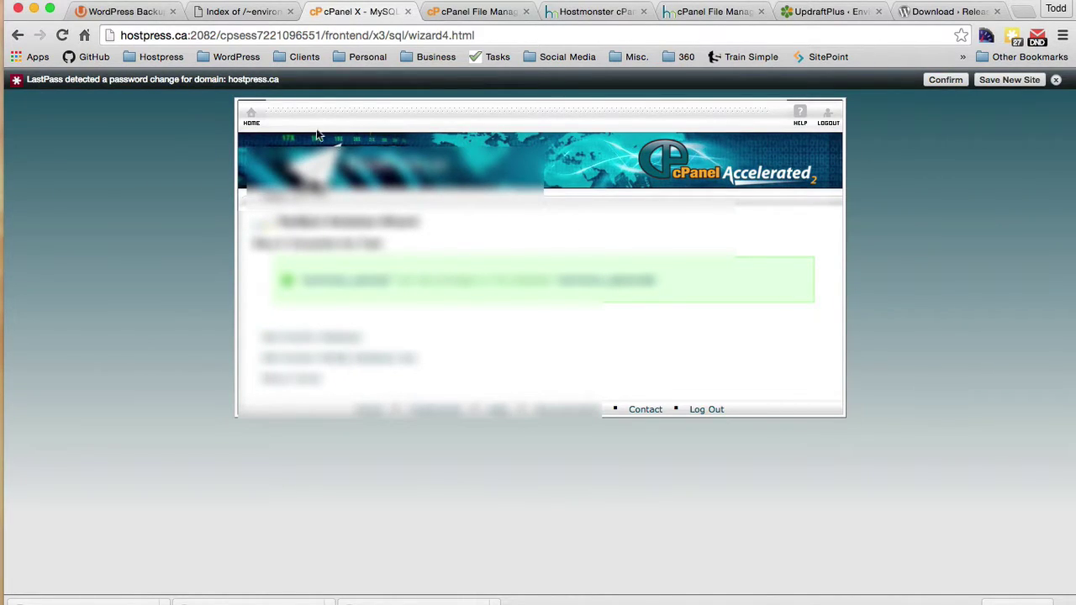
Step: Upload wp-config.php from the desktop through File Manager's public_html Upload page
click(251, 117)
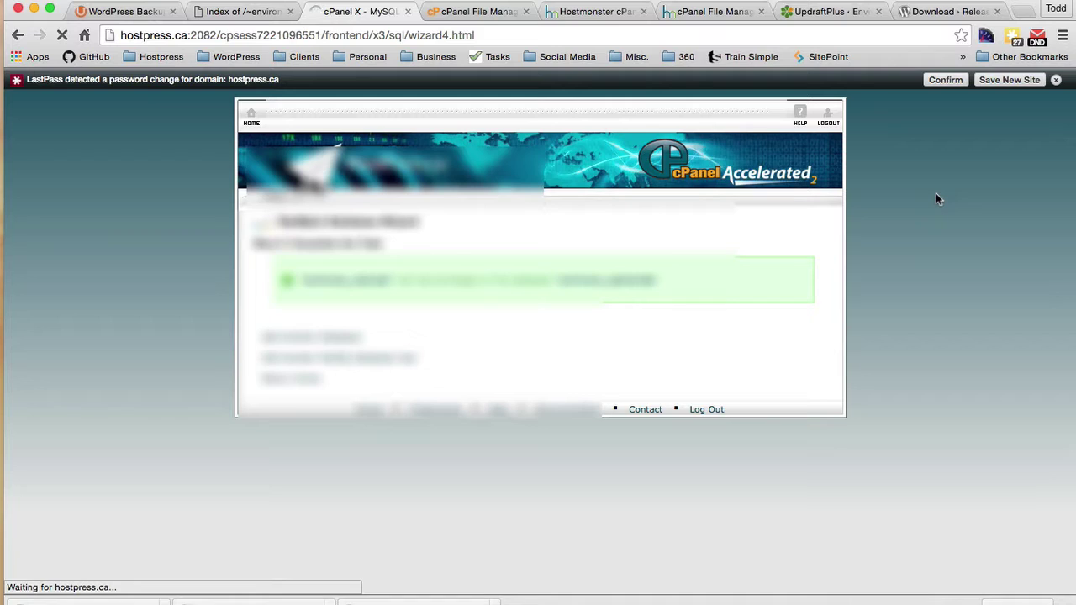
scroll(848, 473, down, 10)
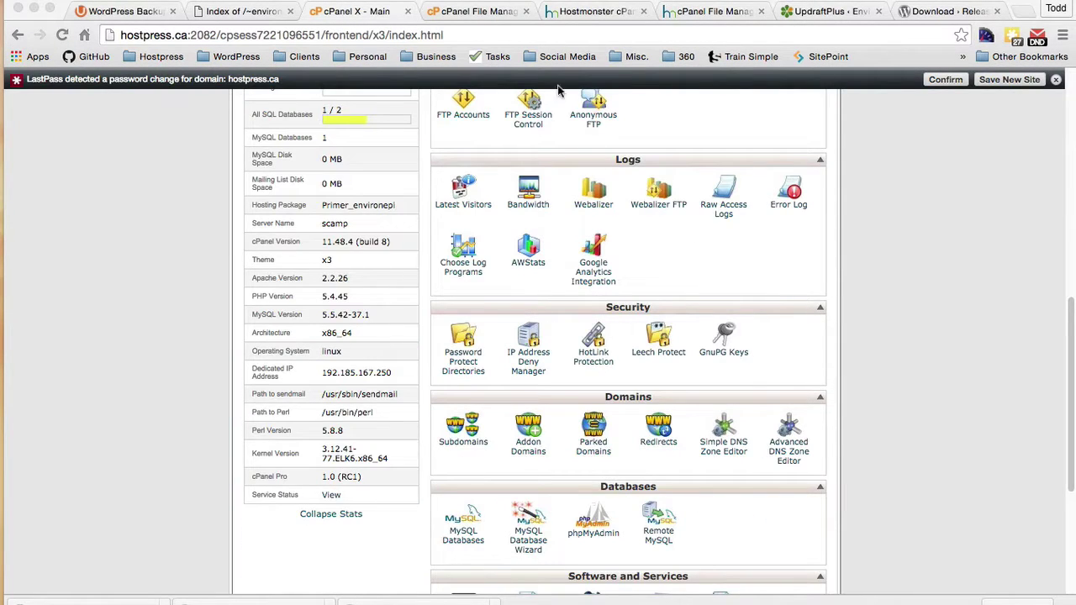
click(483, 13)
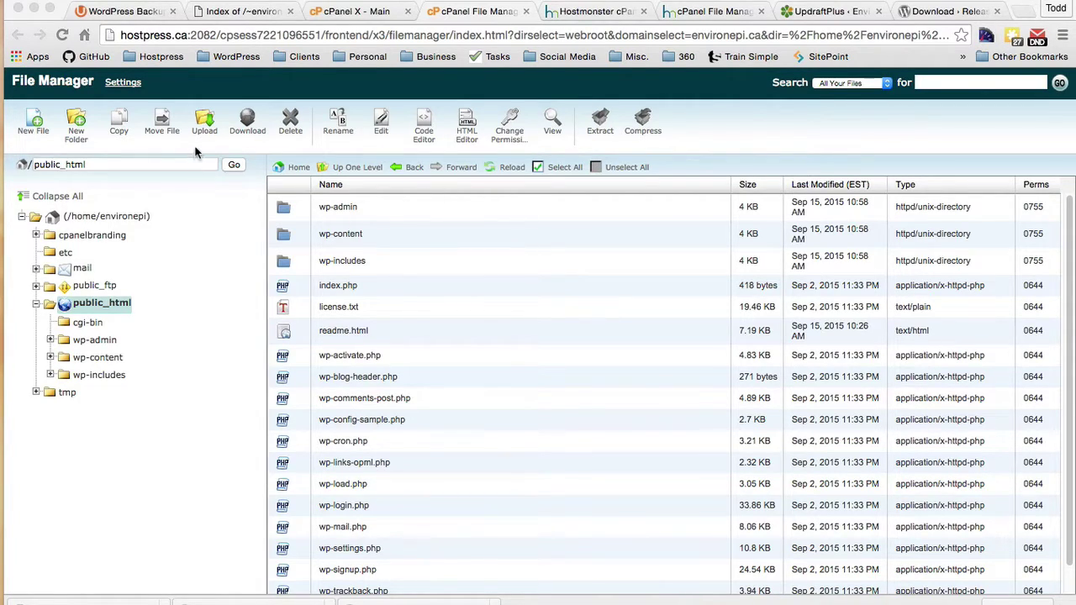
click(204, 126)
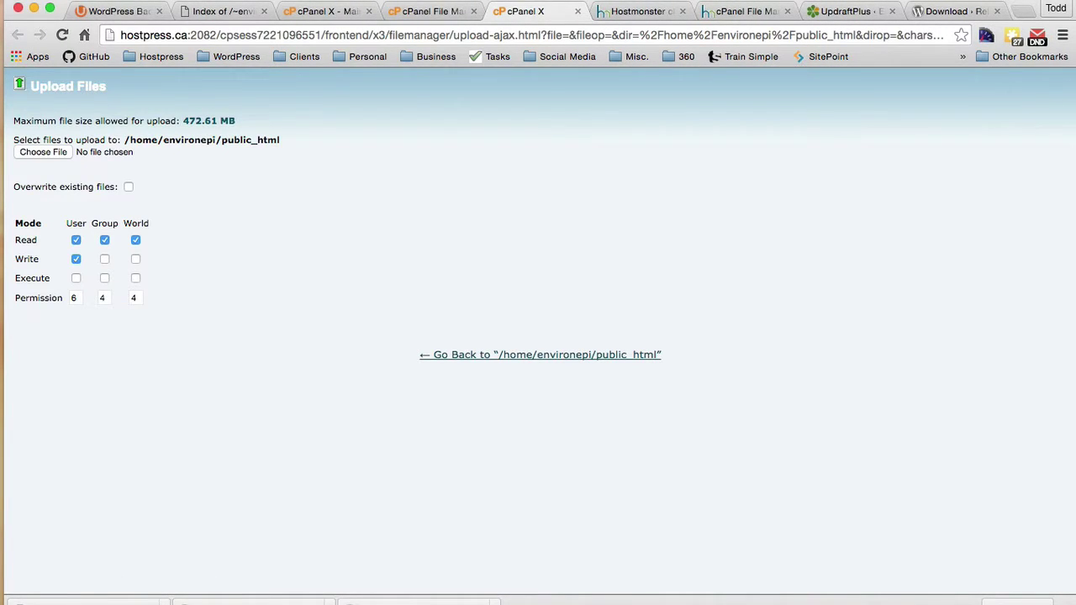
drag(818, 3, 551, 0)
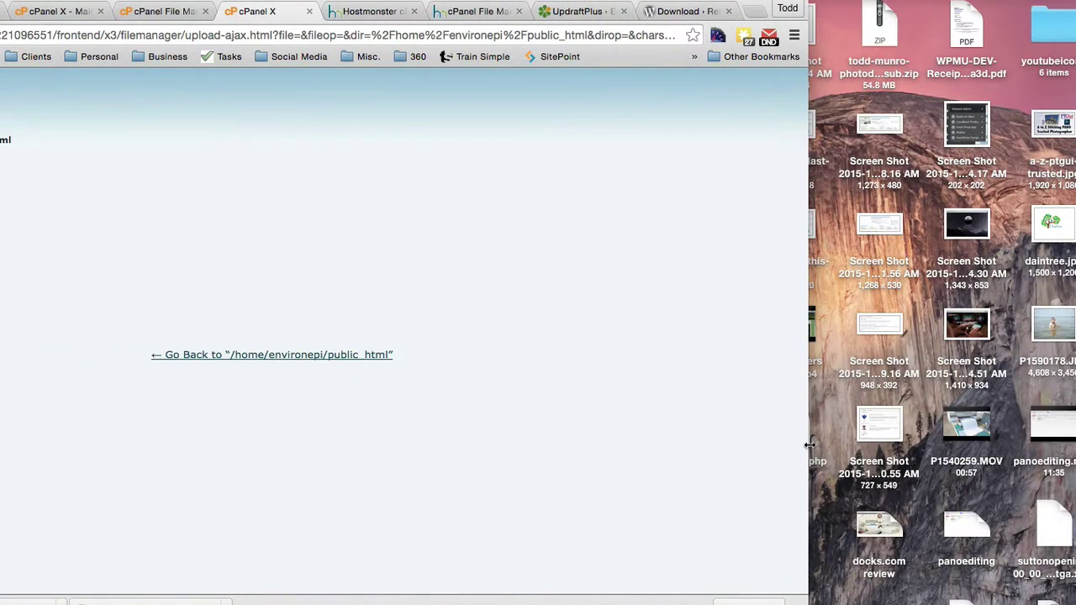
drag(642, 5, 620, 7)
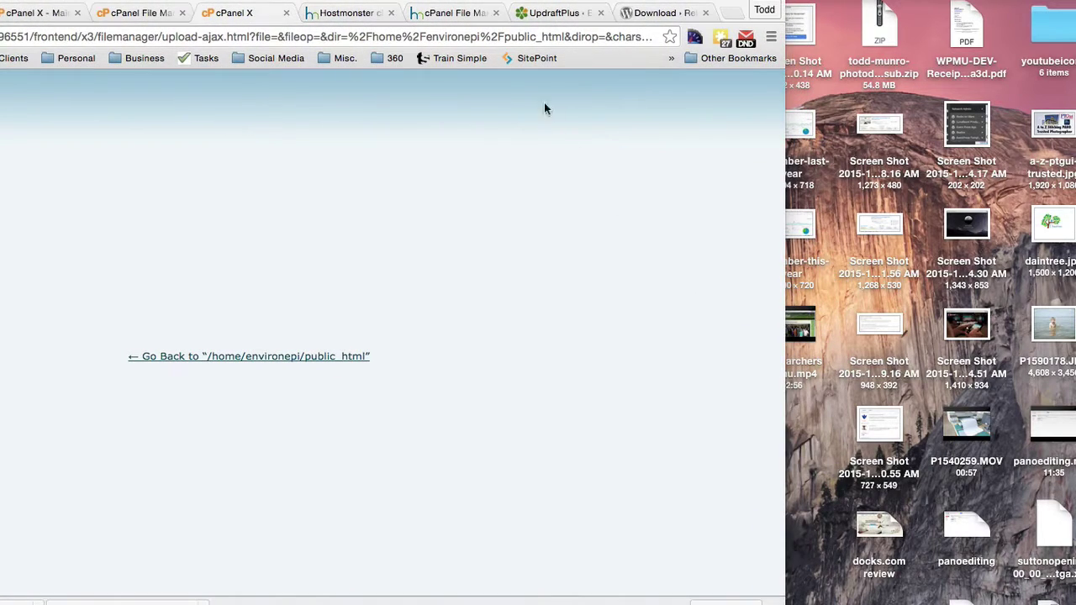
drag(470, 5, 772, 20)
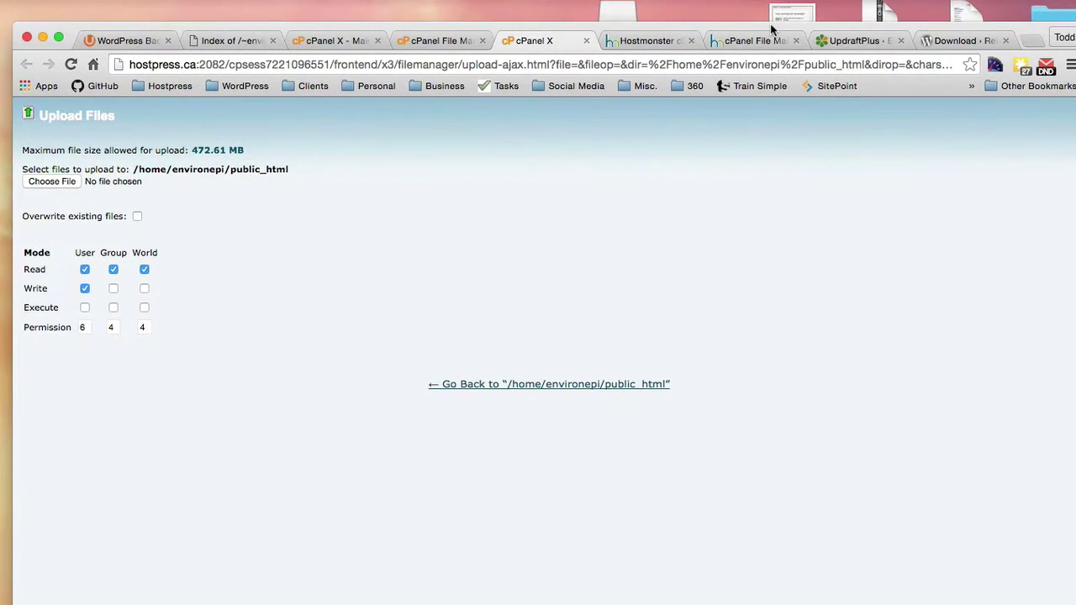
drag(473, 569, 93, 153)
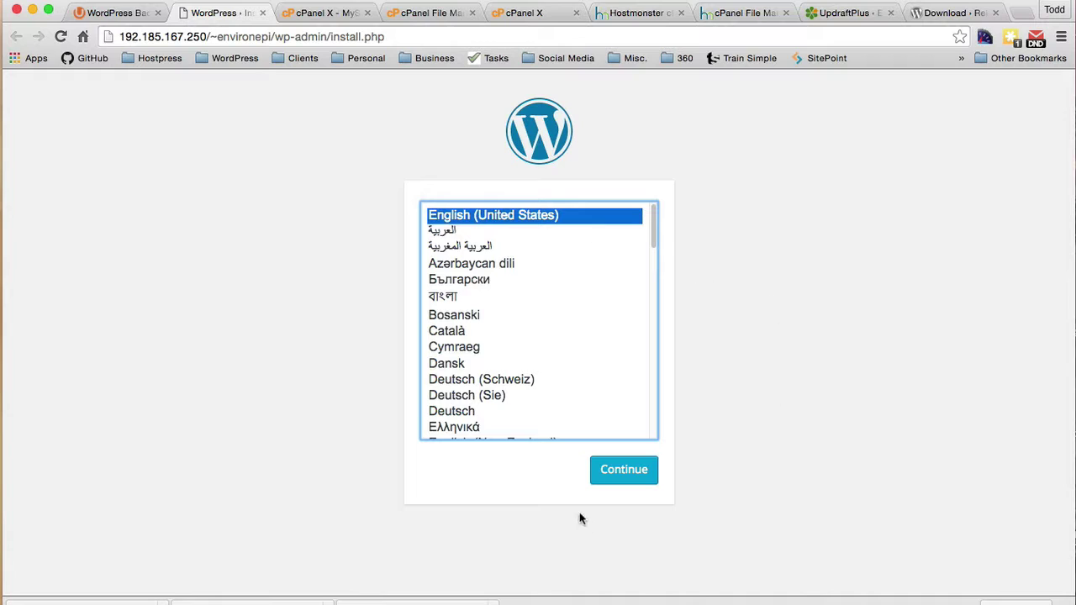
Step: Choose English and fill the install form with username 'admin' and the admin's e-mail address
click(623, 472)
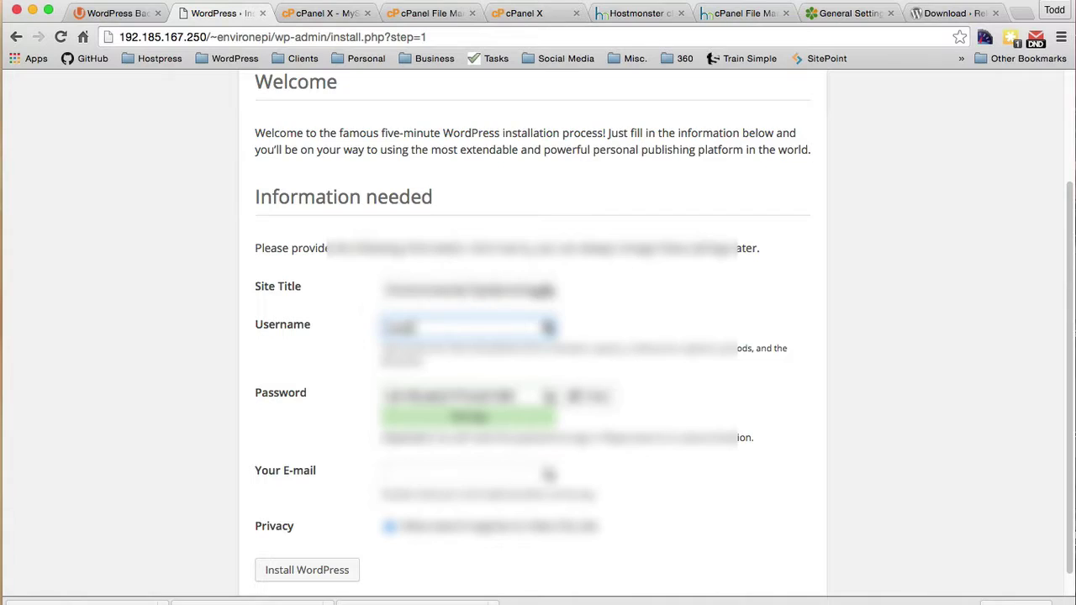
text(admin)
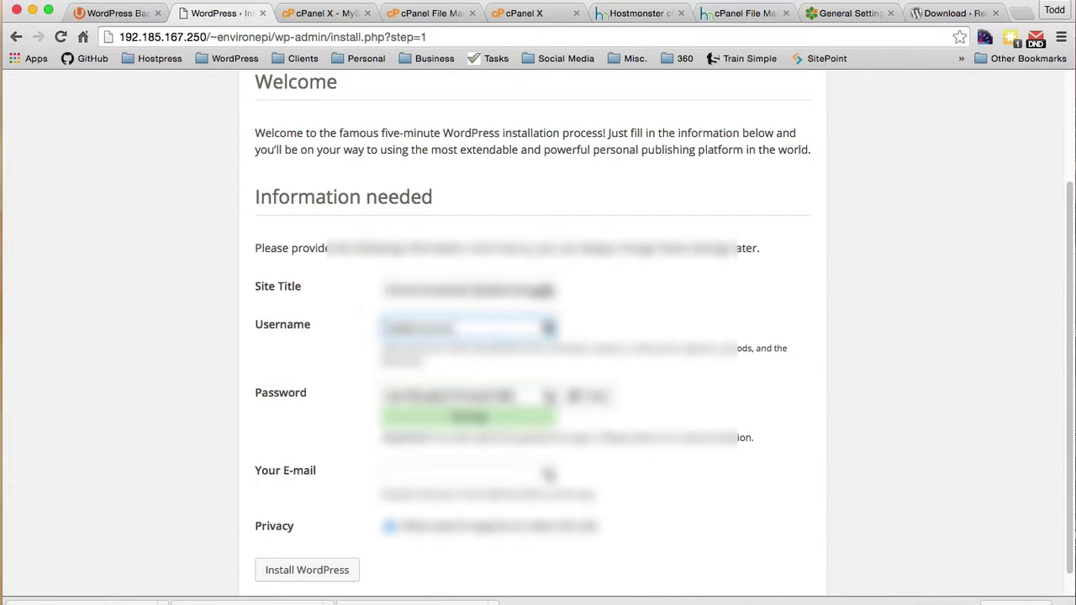
drag(519, 396, 375, 390)
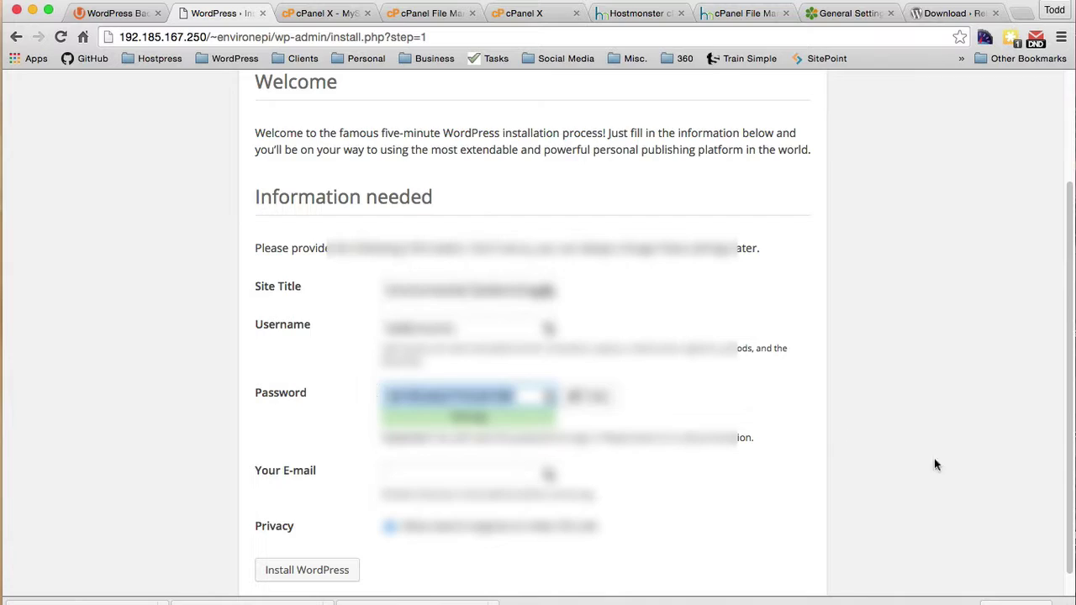
click(400, 476)
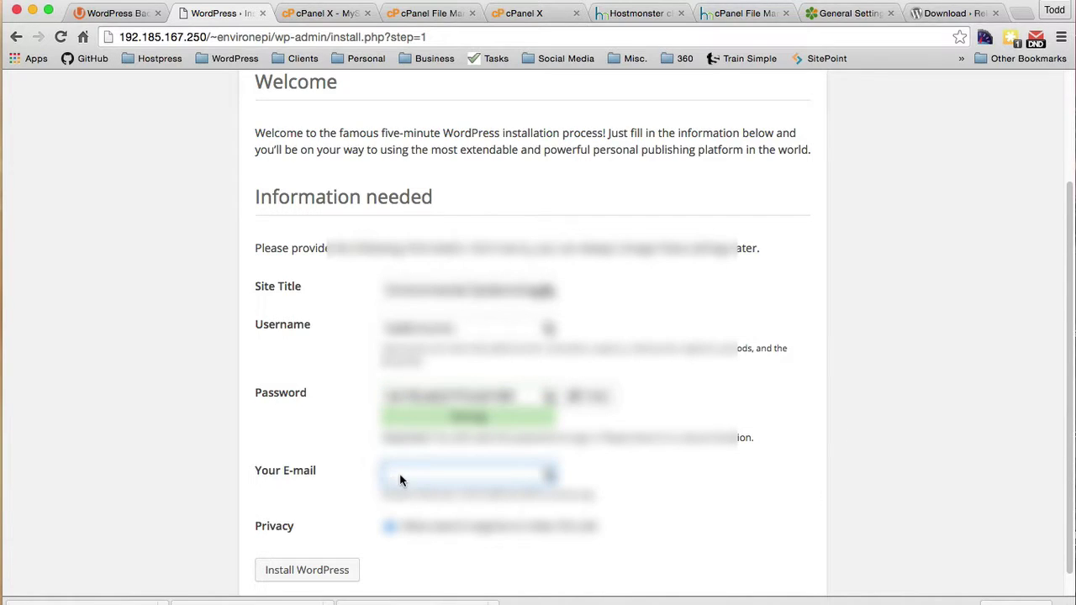
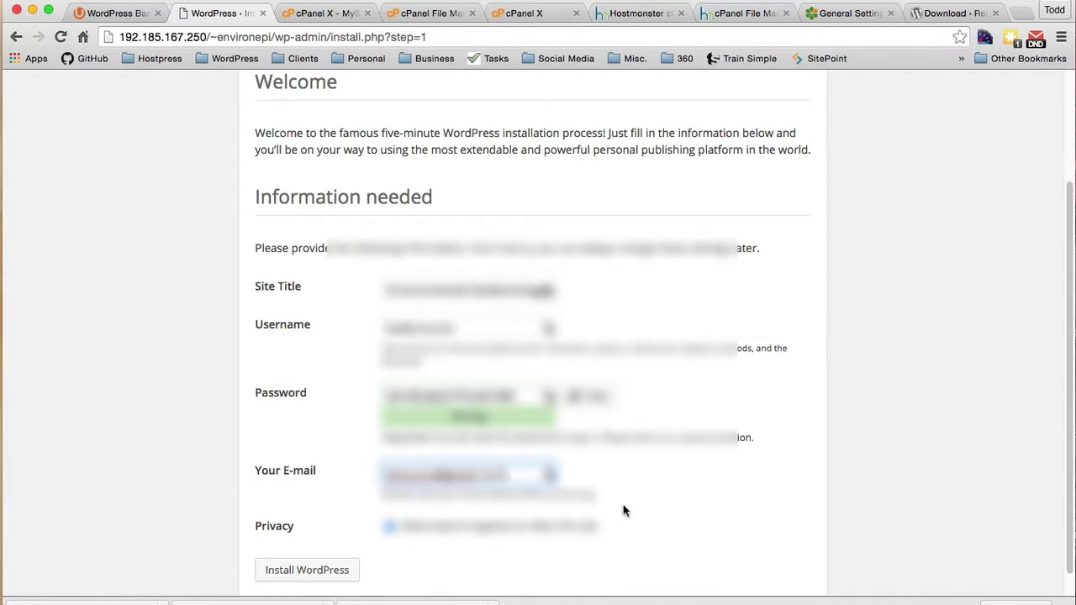
scroll(622, 507, down, 1)
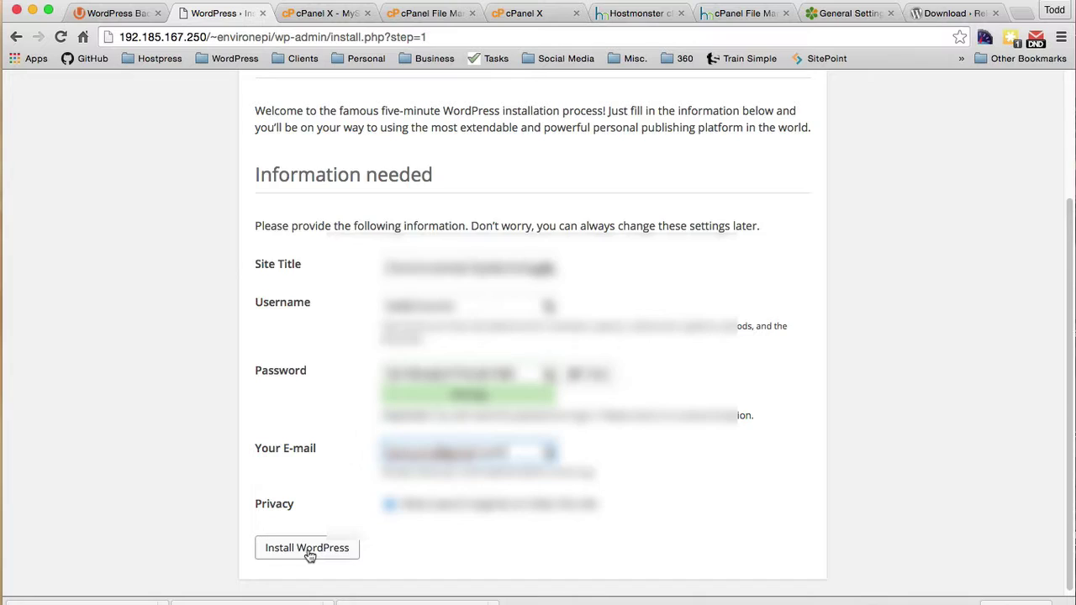
Step: Copy the chosen admin password, install WordPress, and go to the login page
drag(551, 372, 356, 377)
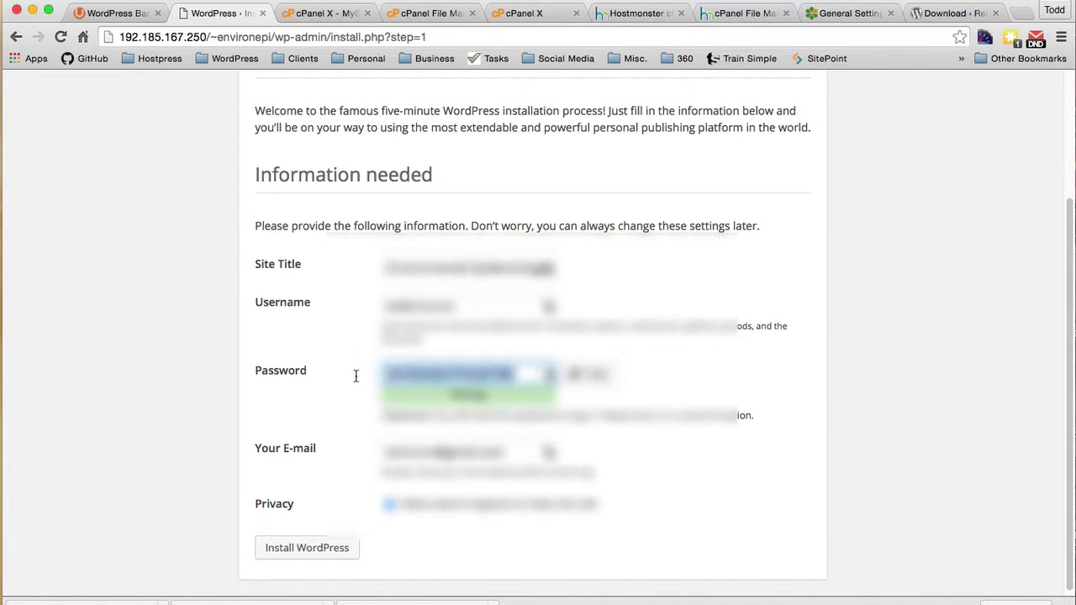
key(super+Tab)
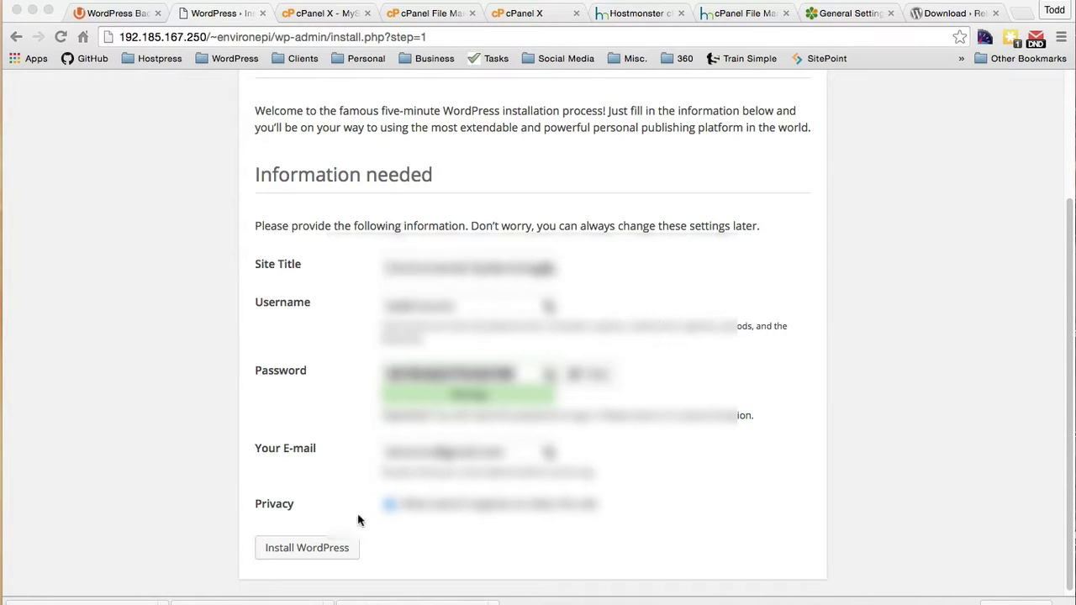
key(super+Tab)
click(315, 551)
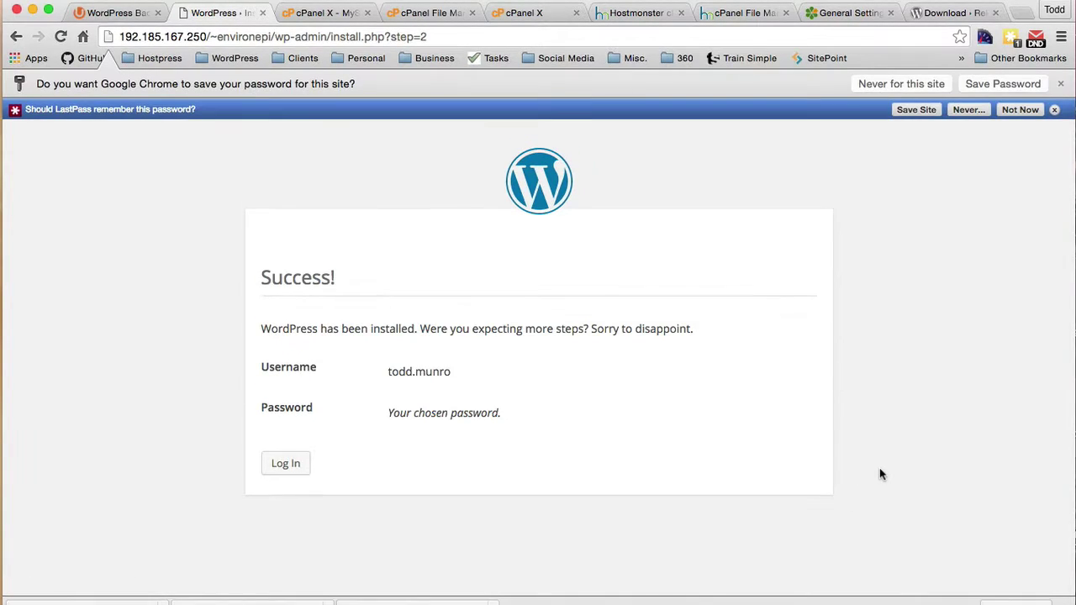
click(286, 463)
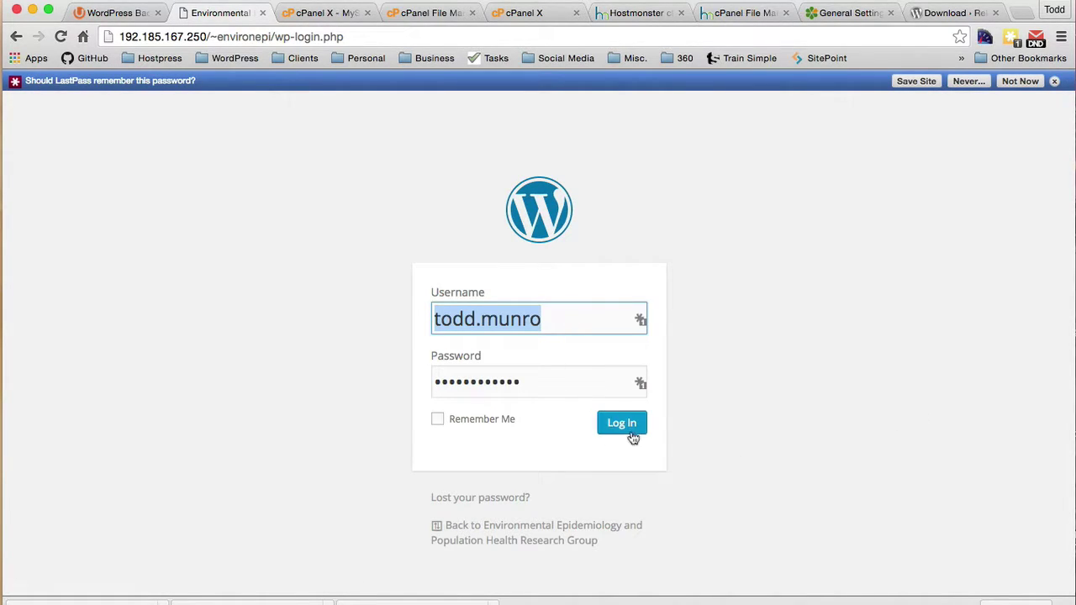
Step: Log in to the new site's admin, dismiss the save-password prompts, and open Plugins
click(633, 426)
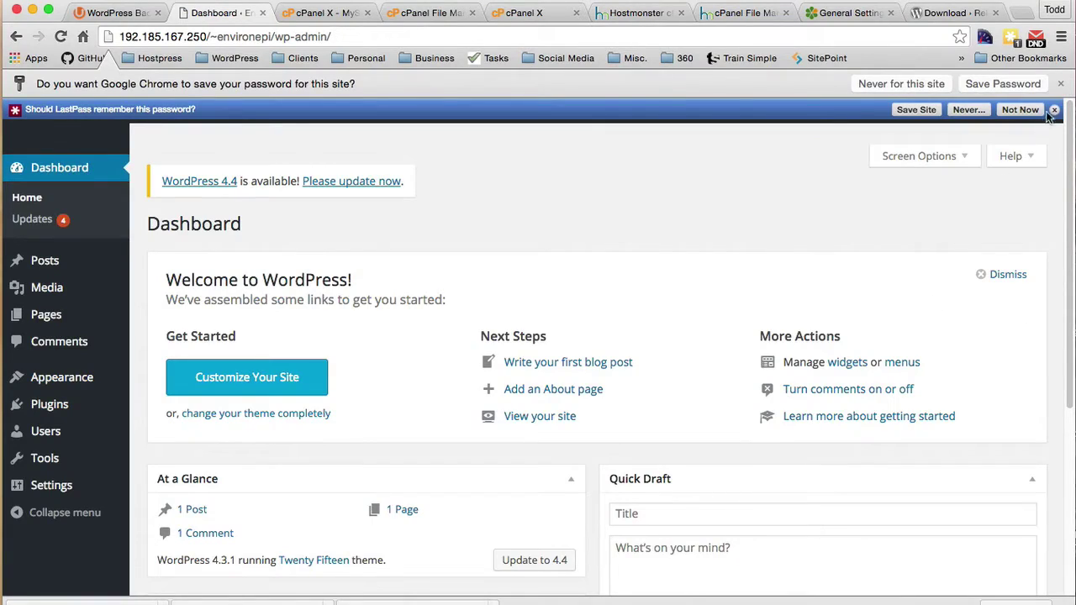
click(1054, 109)
click(1060, 83)
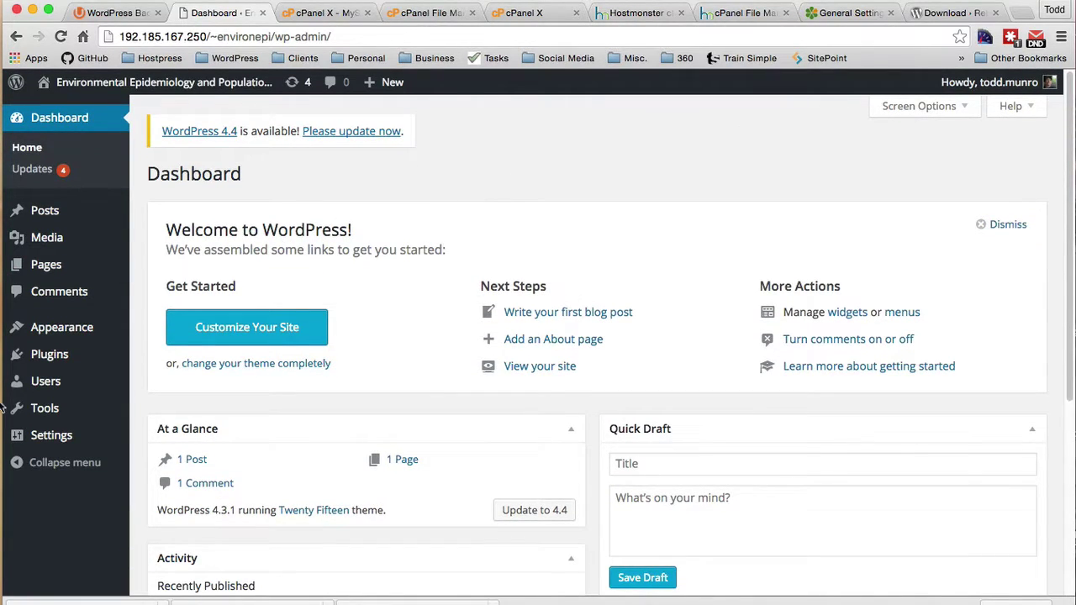
mouse_move(48, 354)
click(164, 360)
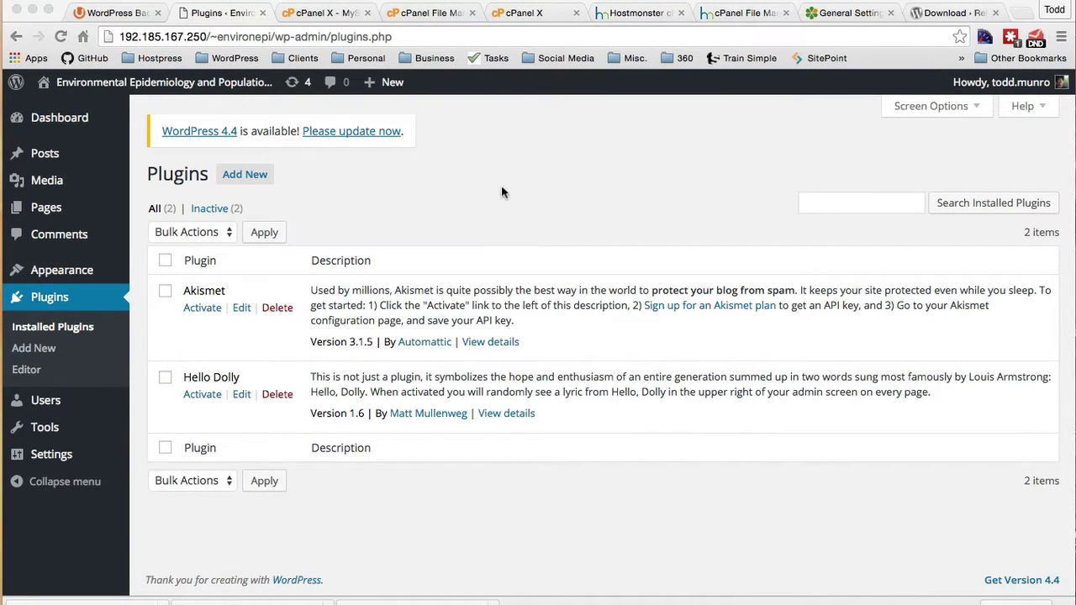
Step: Upload, install and activate updraftplus.2.11.18 (1).zip, then open its settings
click(245, 174)
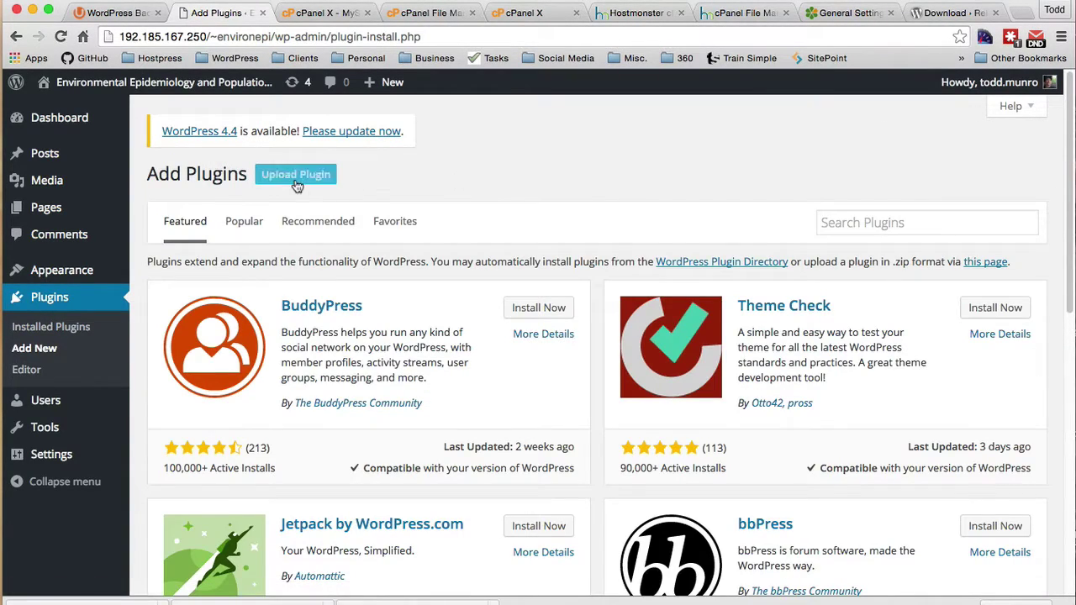
click(296, 180)
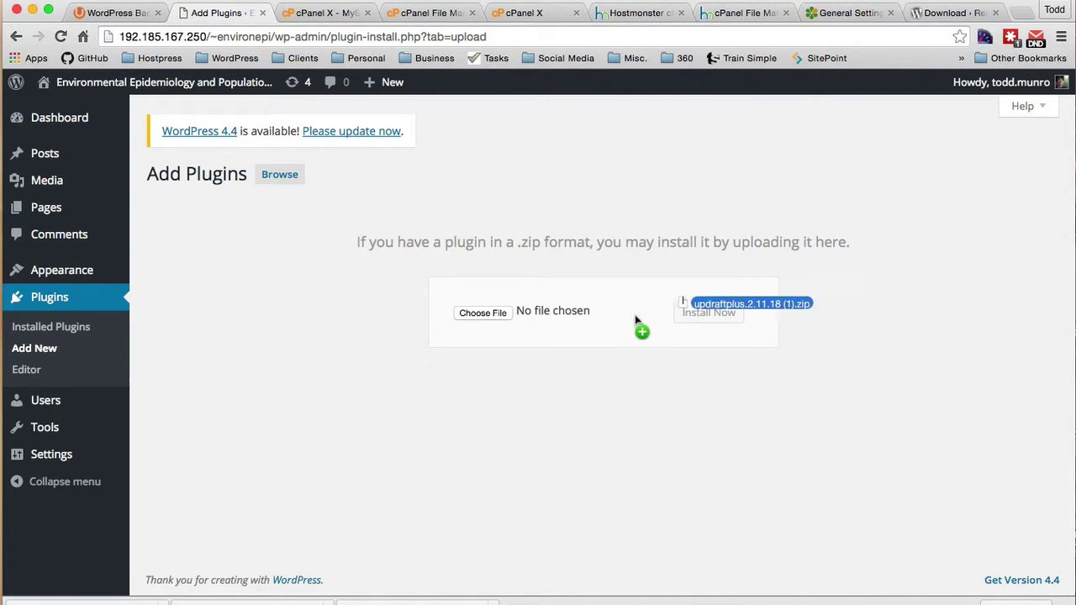
drag(635, 314, 574, 317)
click(694, 314)
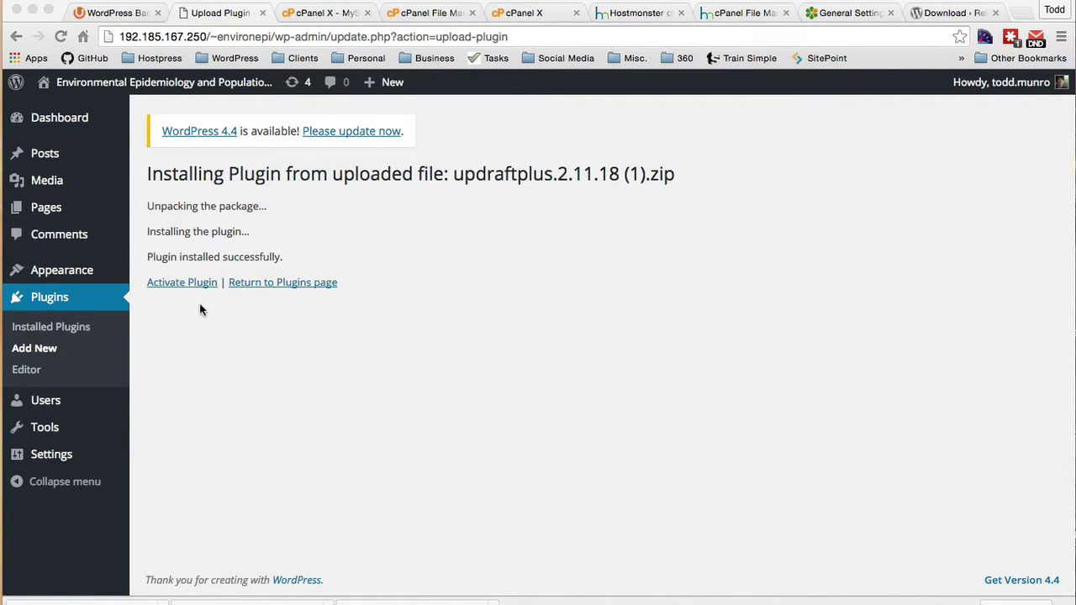
click(186, 285)
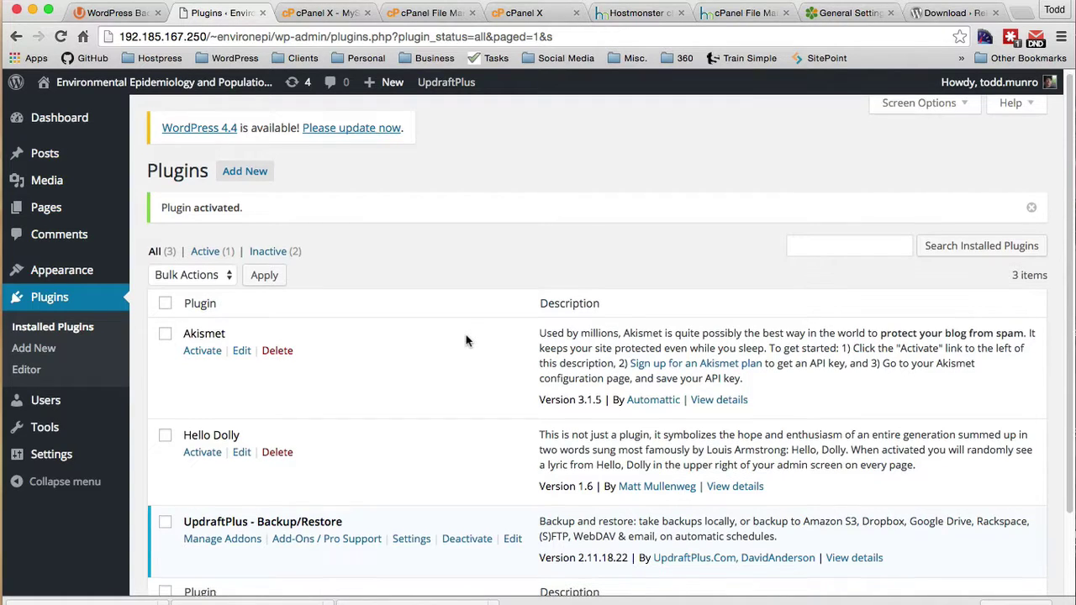
scroll(467, 340, down, 2)
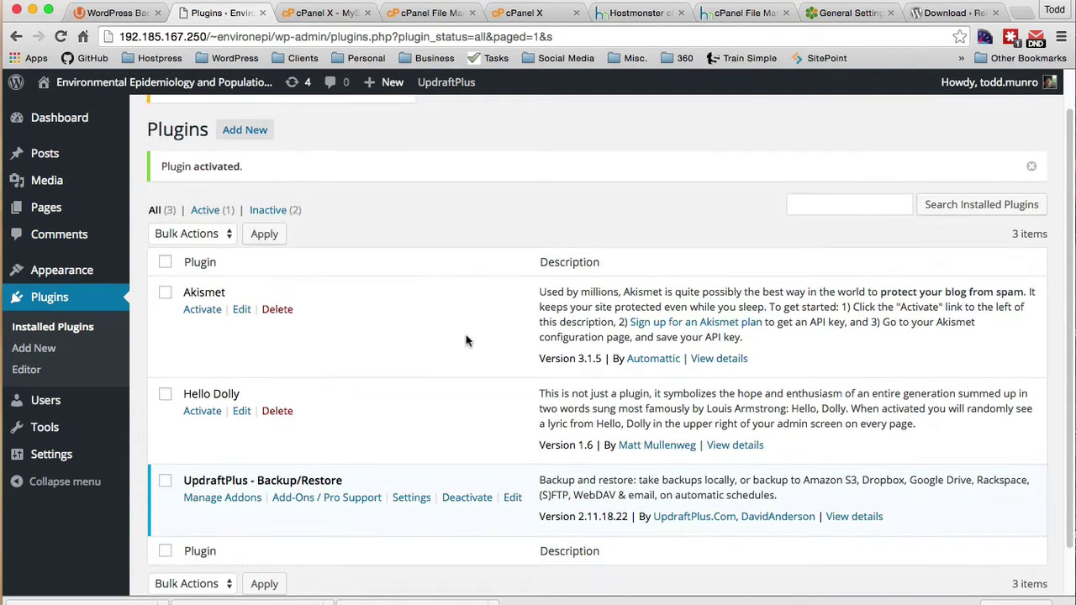
click(411, 497)
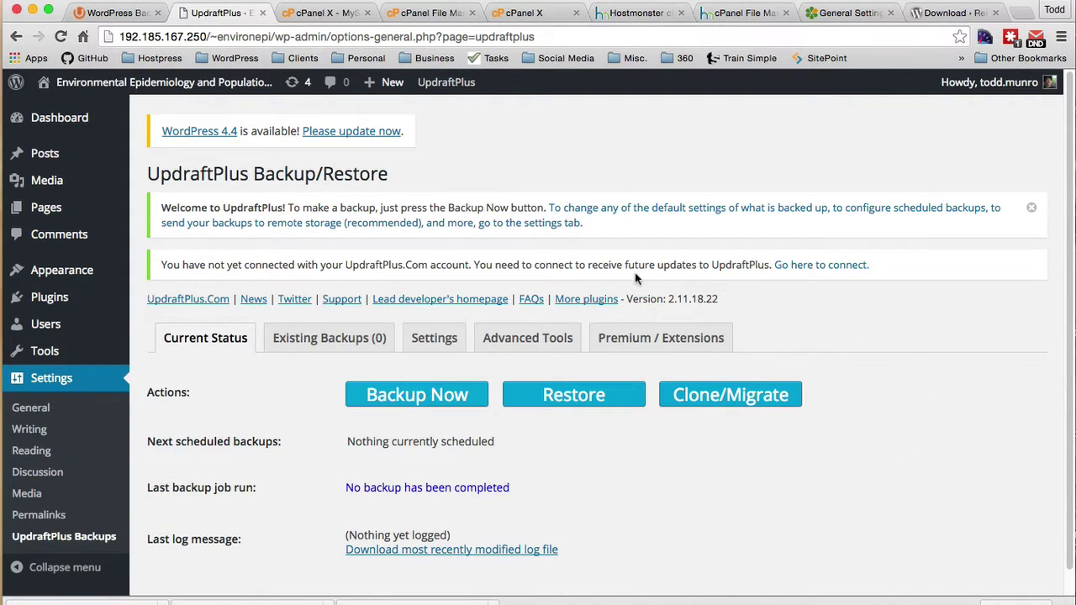
Step: Sign in to UpdraftPlus.Com with saved credentials, activate the premium add-ons here, and view Current Status
click(827, 266)
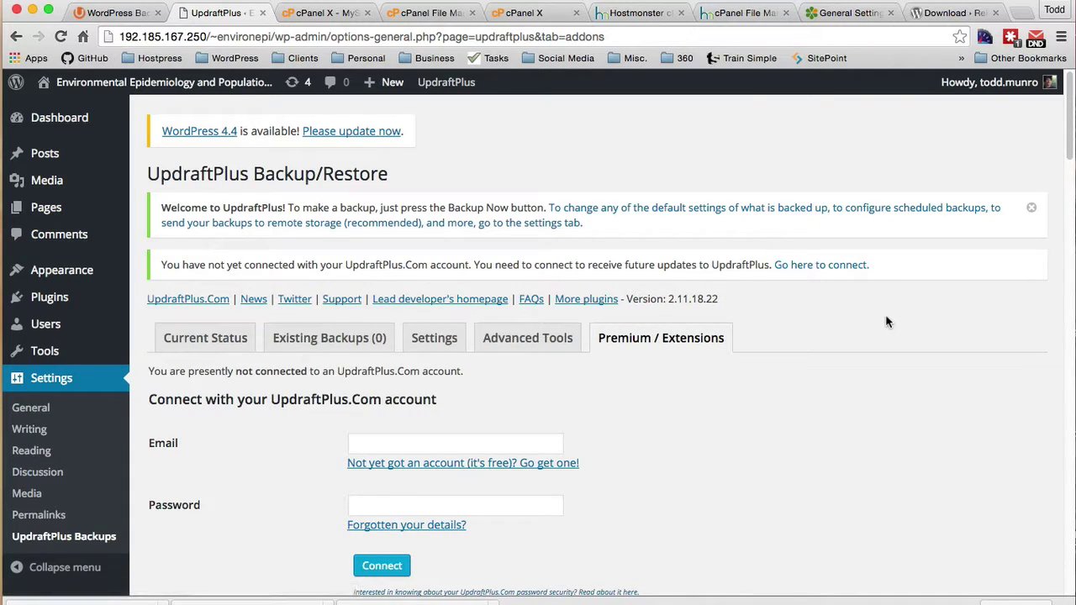
click(378, 443)
text(info)
key(Down)
key(Return)
key(Return)
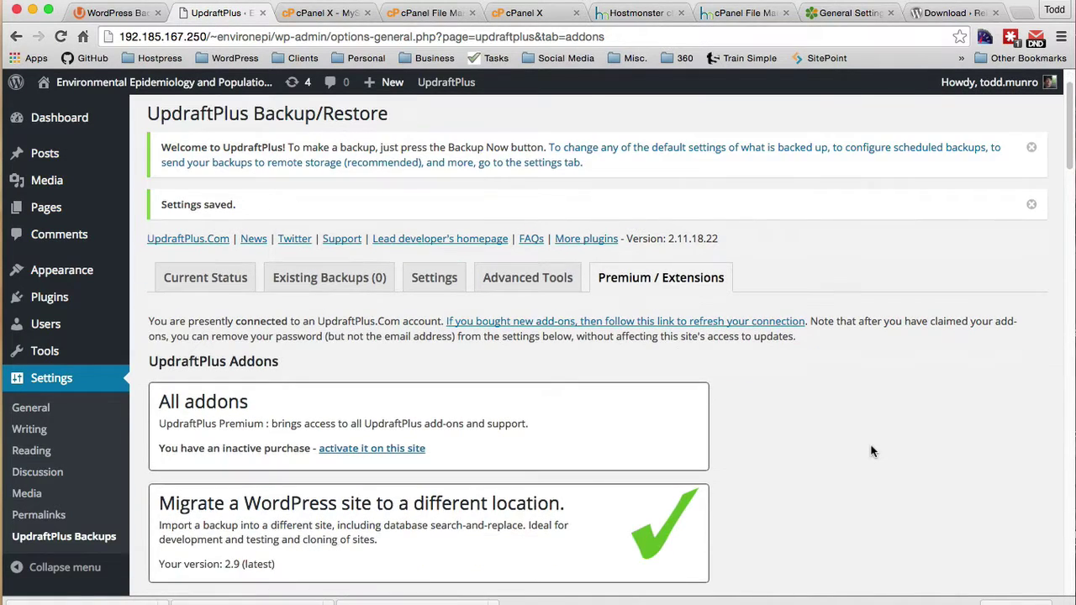
click(361, 448)
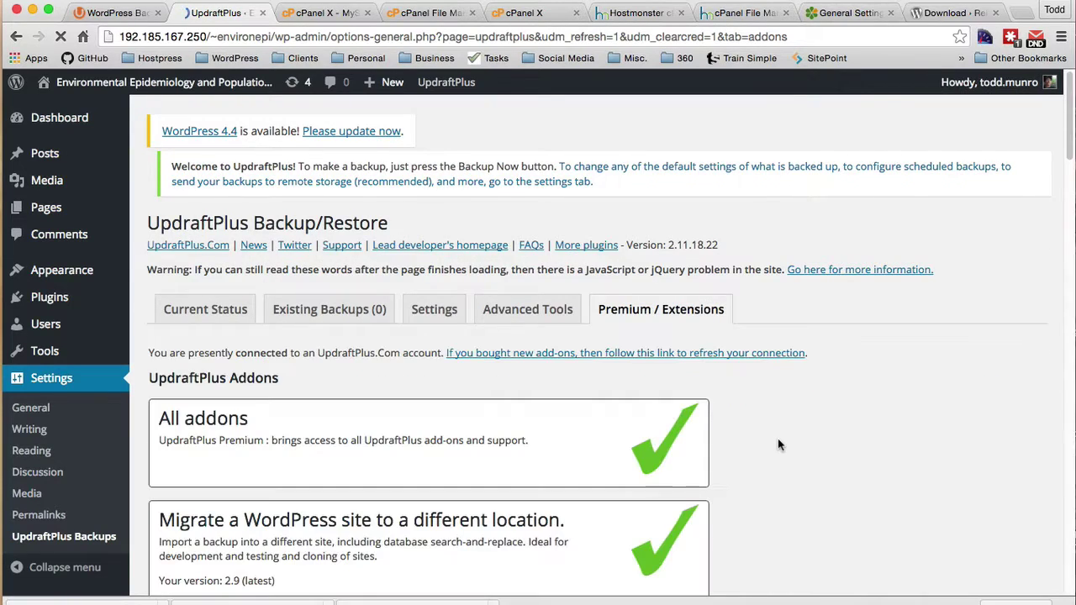
click(205, 296)
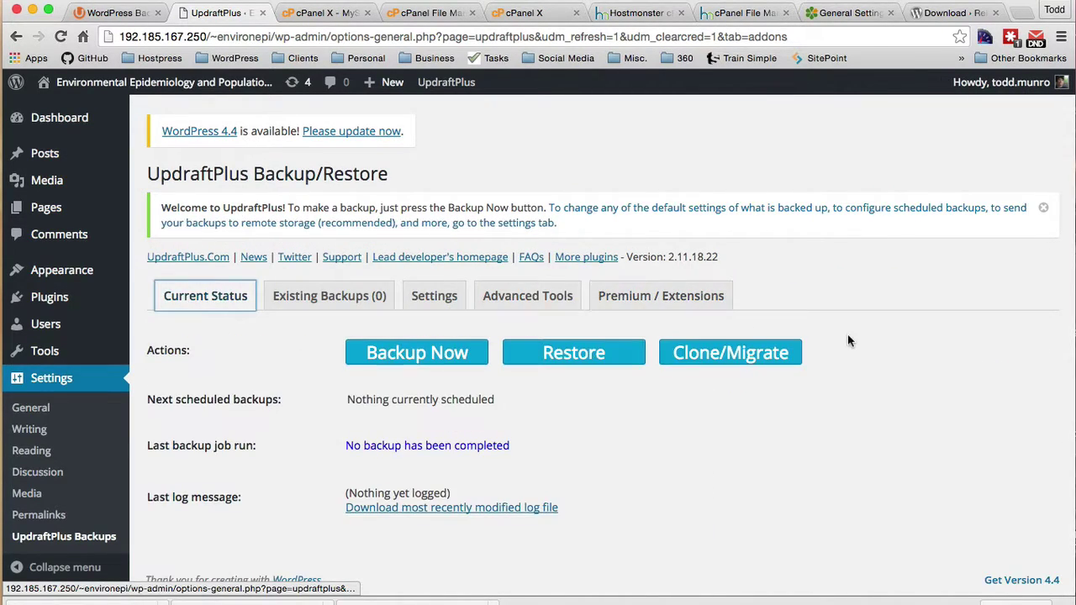
Step: Create a migration key with the default name for receiving a backup on the new site
click(704, 354)
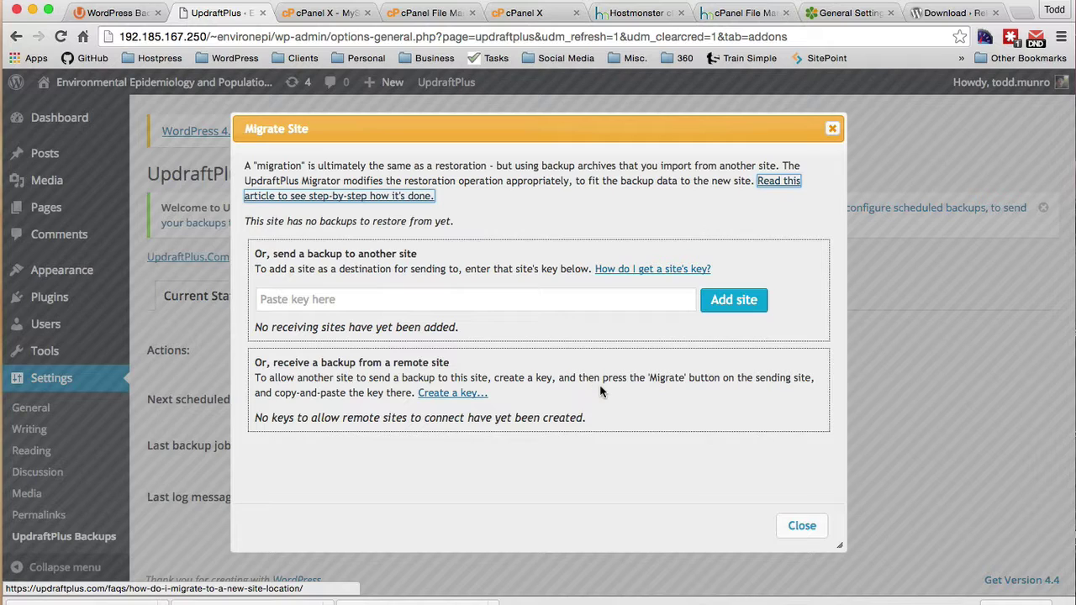
click(449, 393)
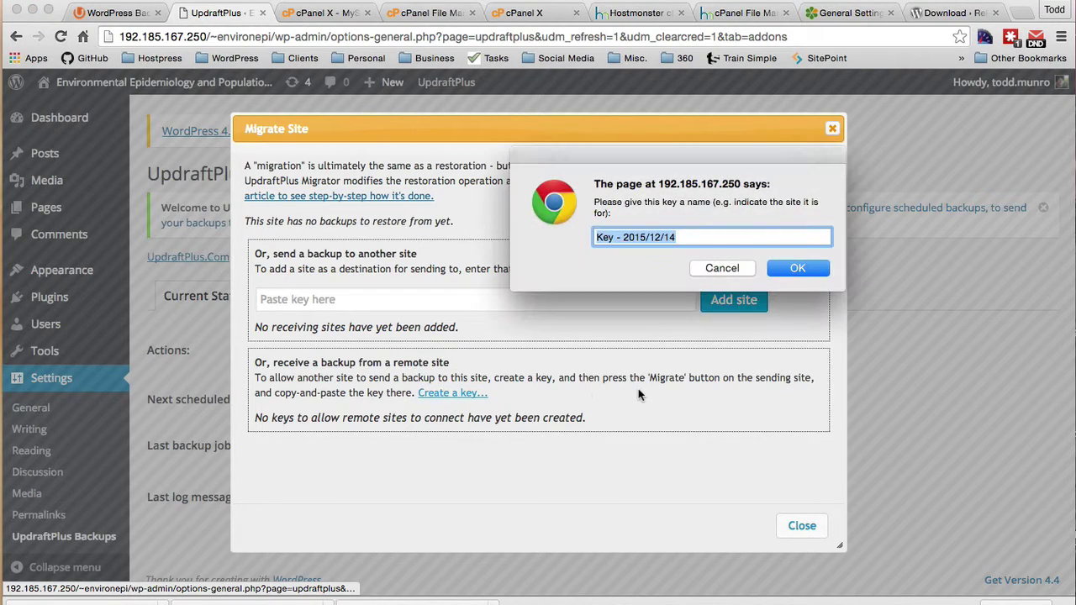
click(796, 268)
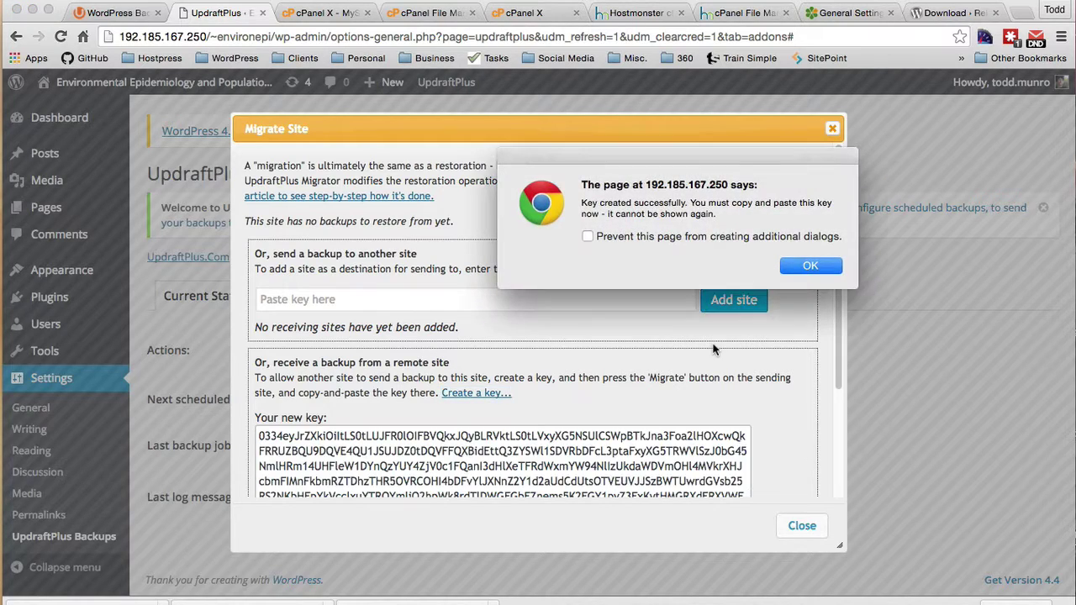
click(588, 236)
click(809, 265)
Step: Copy the new migration key and switch to the old site's General Settings
drag(260, 437, 624, 557)
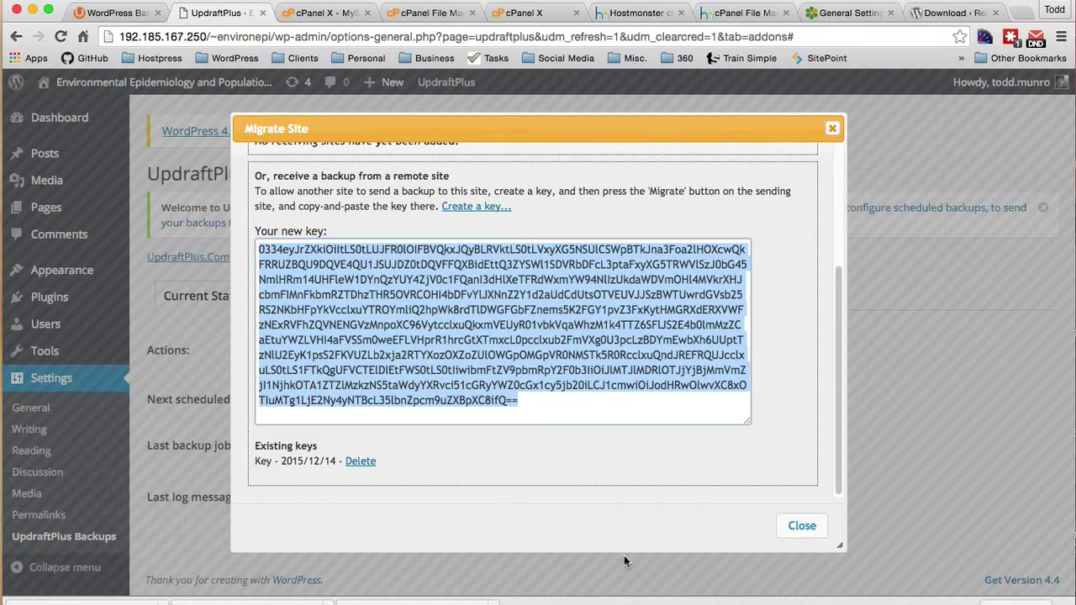
scroll(774, 316, up, 1)
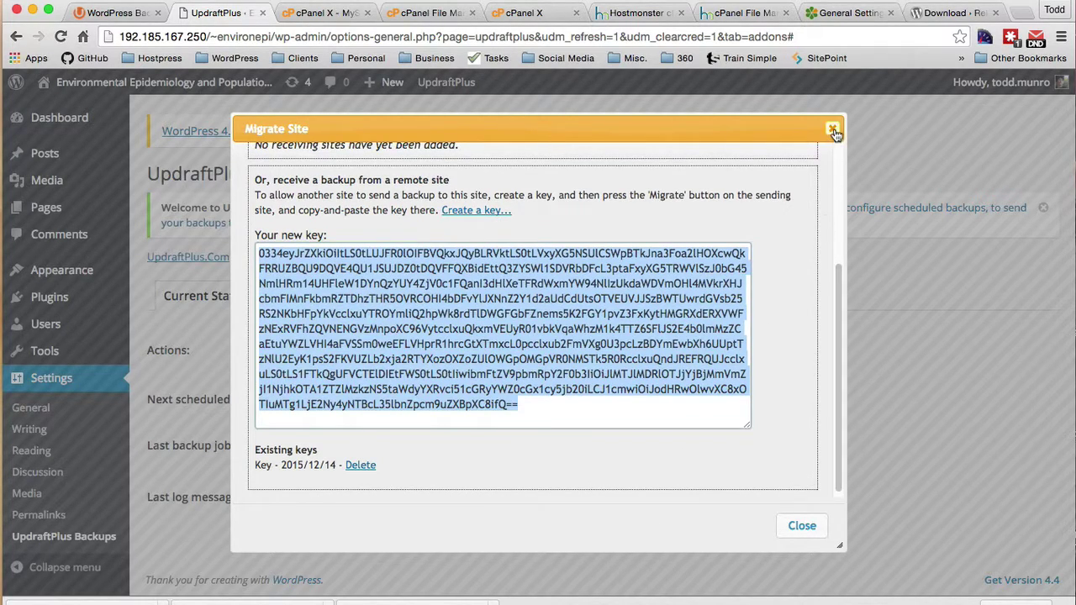
scroll(771, 339, up, 5)
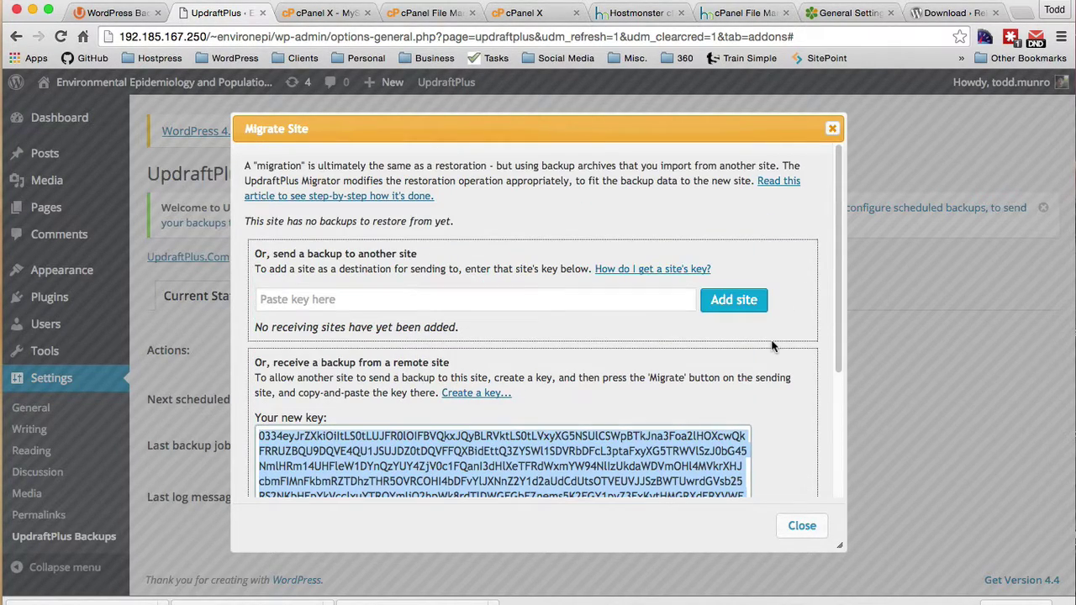
click(853, 13)
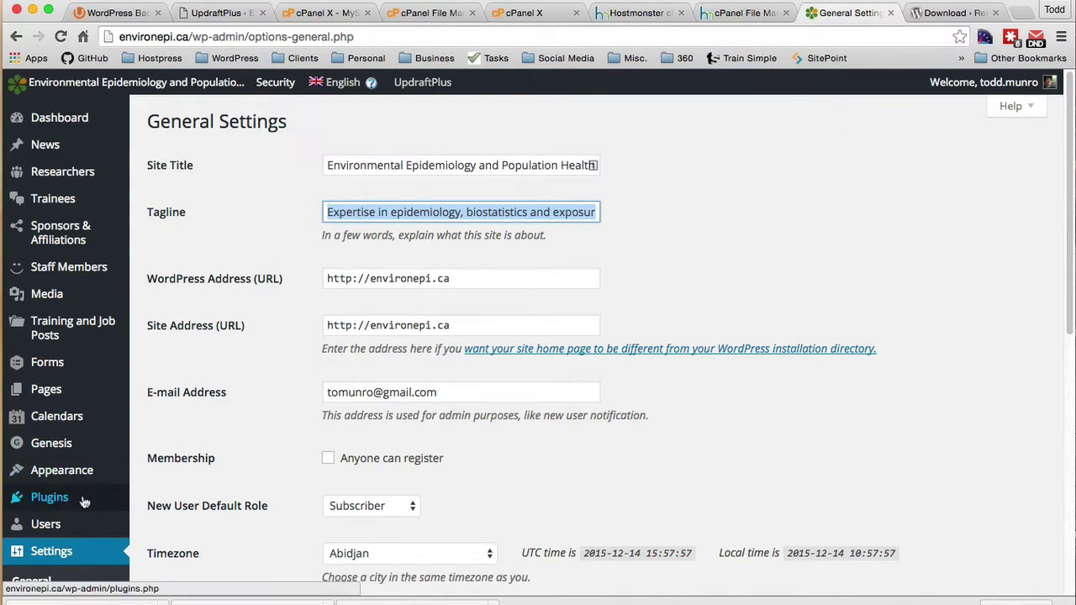
mouse_move(48, 473)
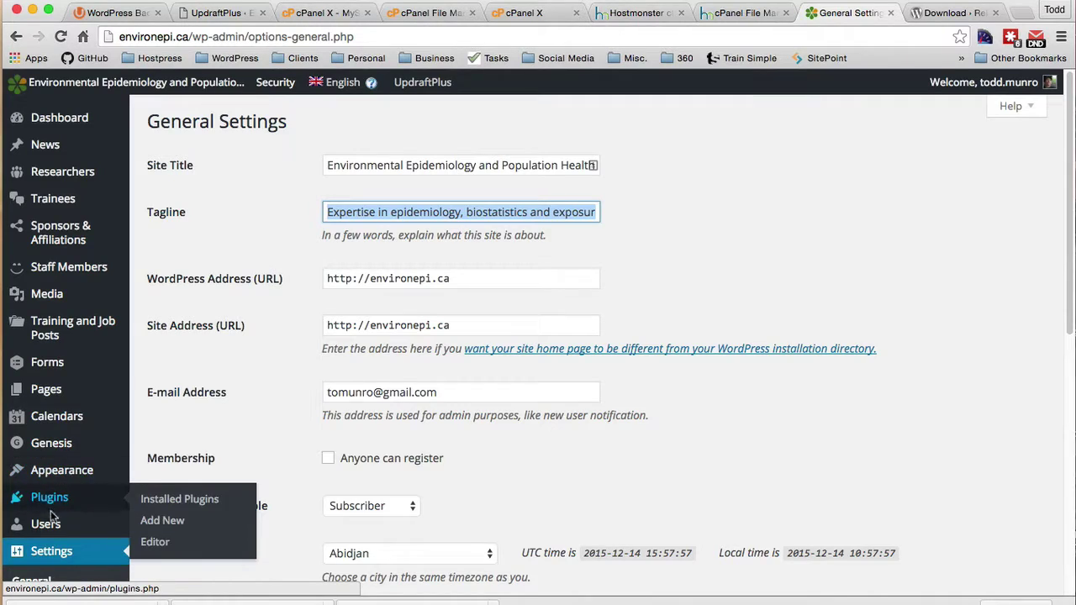
Step: In the old site's UpdraftPlus Migrate dialog, paste the new site's key and add that site
scroll(48, 500, down, 2)
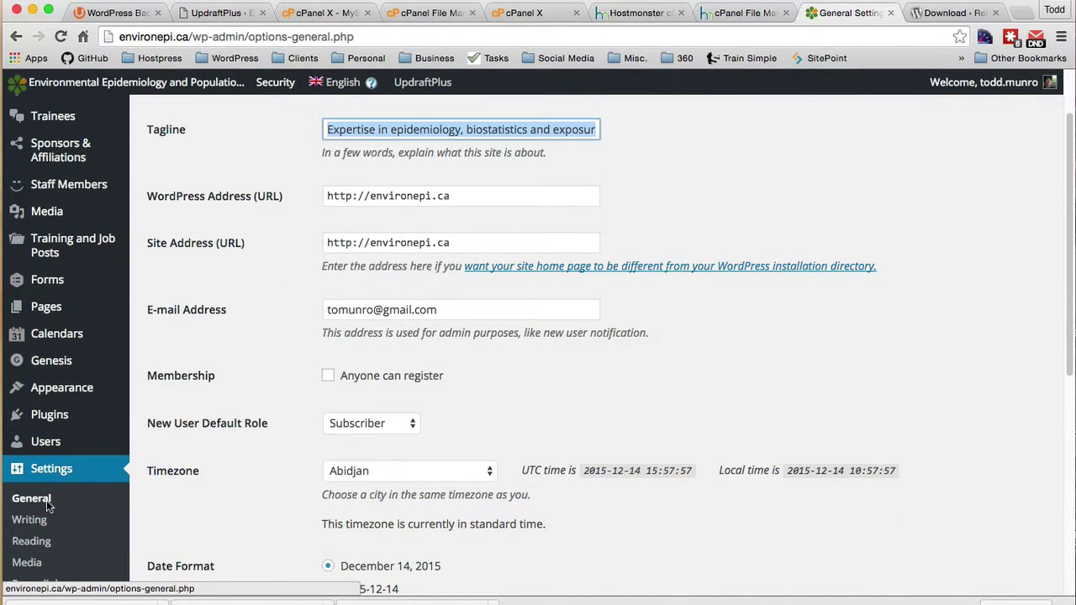
scroll(46, 500, down, 6)
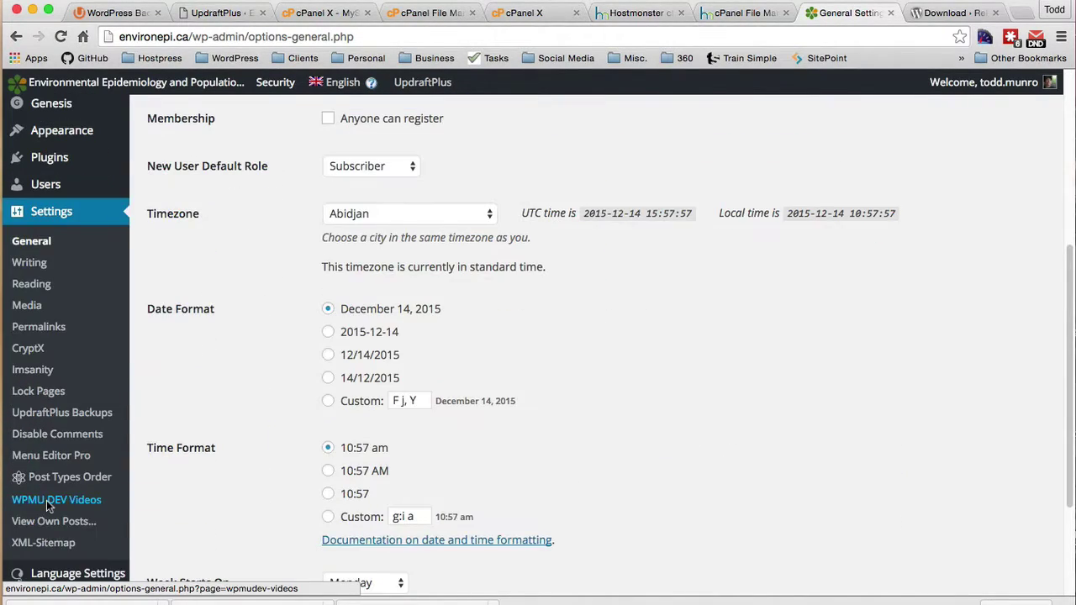
click(45, 411)
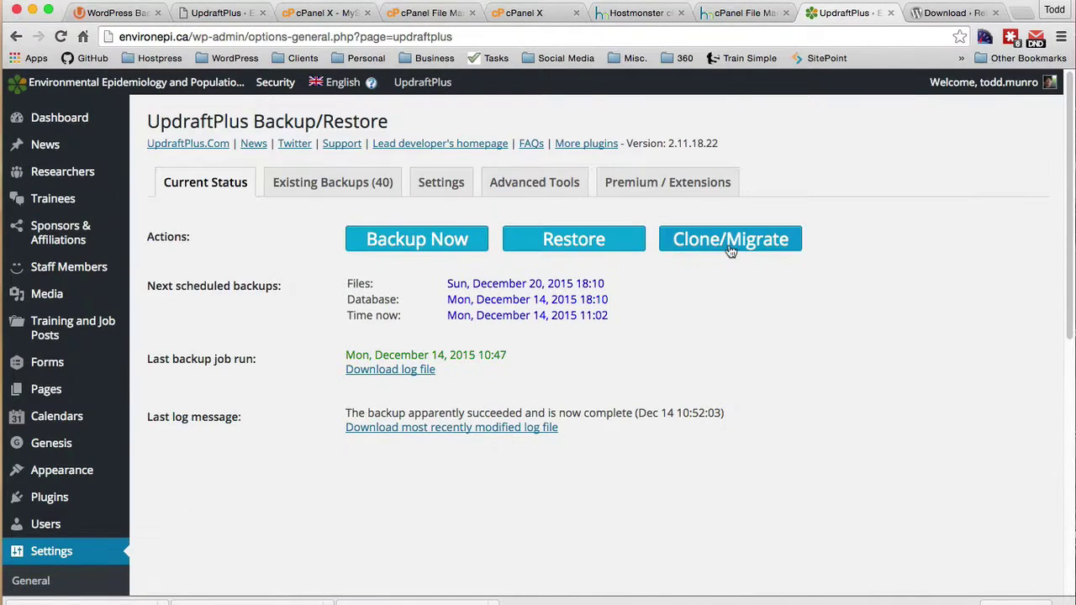
click(744, 248)
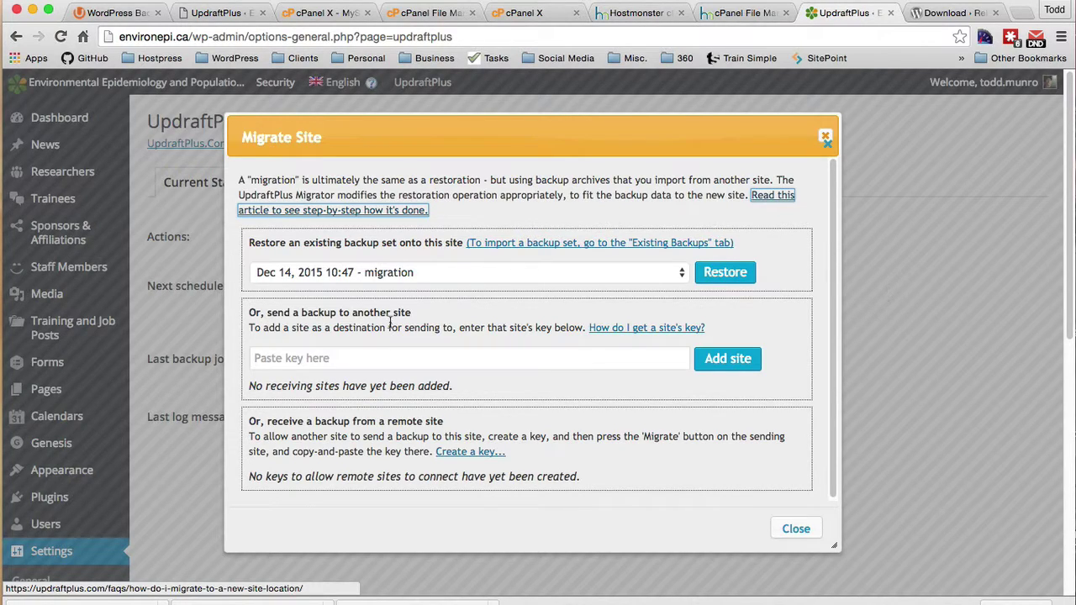
click(362, 358)
key(super+v)
click(728, 359)
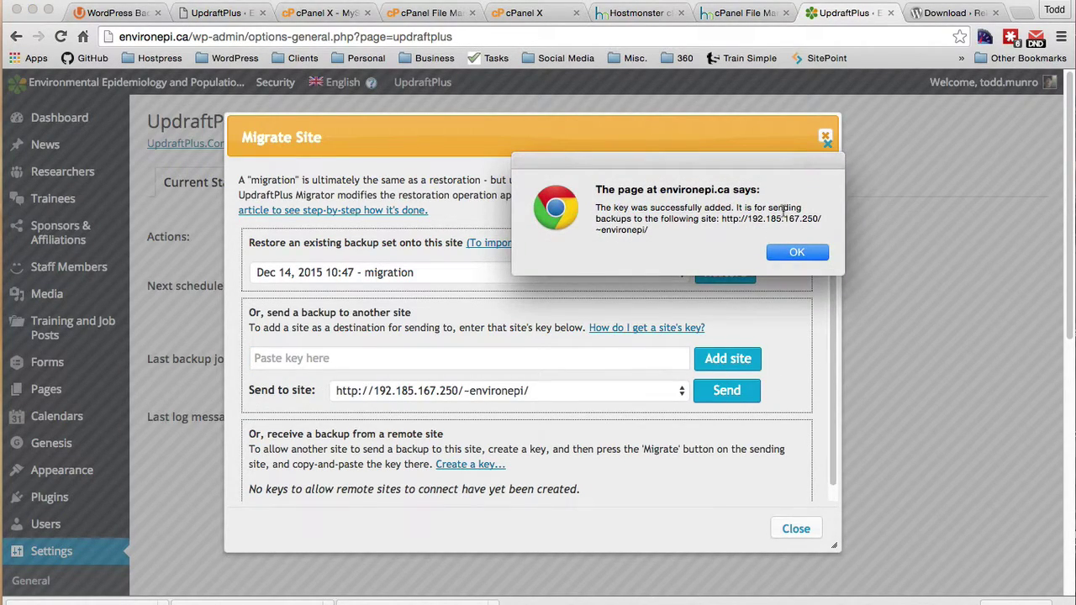
click(794, 253)
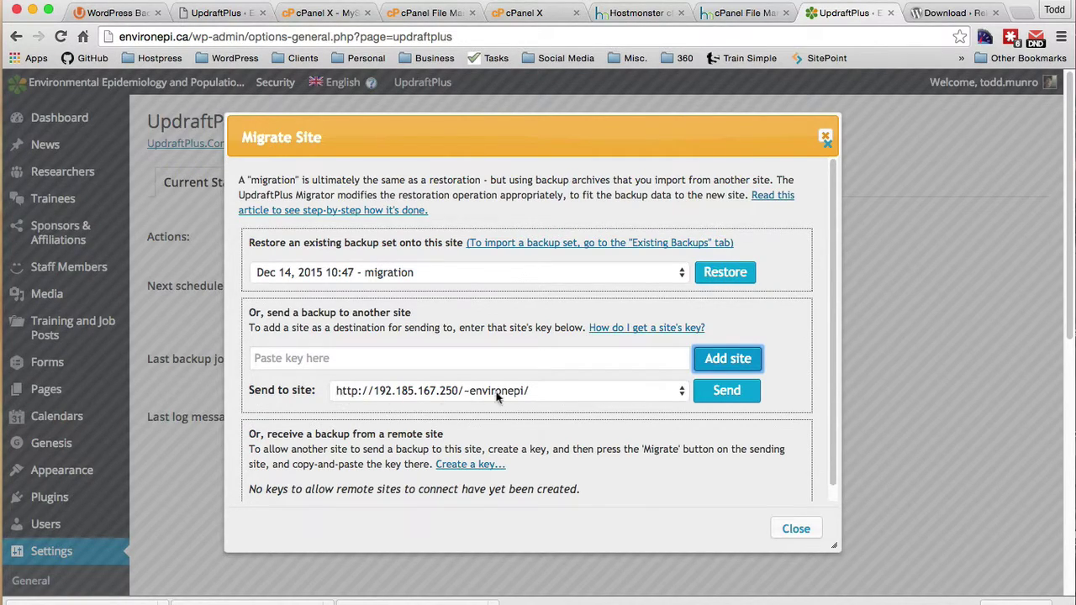
click(726, 390)
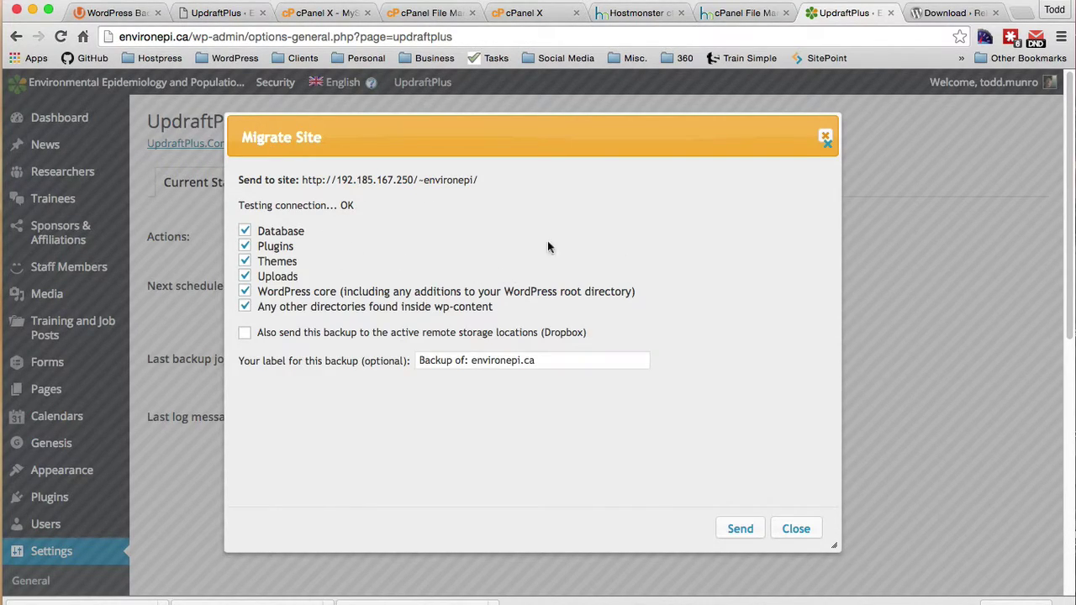
click(244, 276)
click(308, 276)
click(407, 275)
click(246, 333)
click(740, 532)
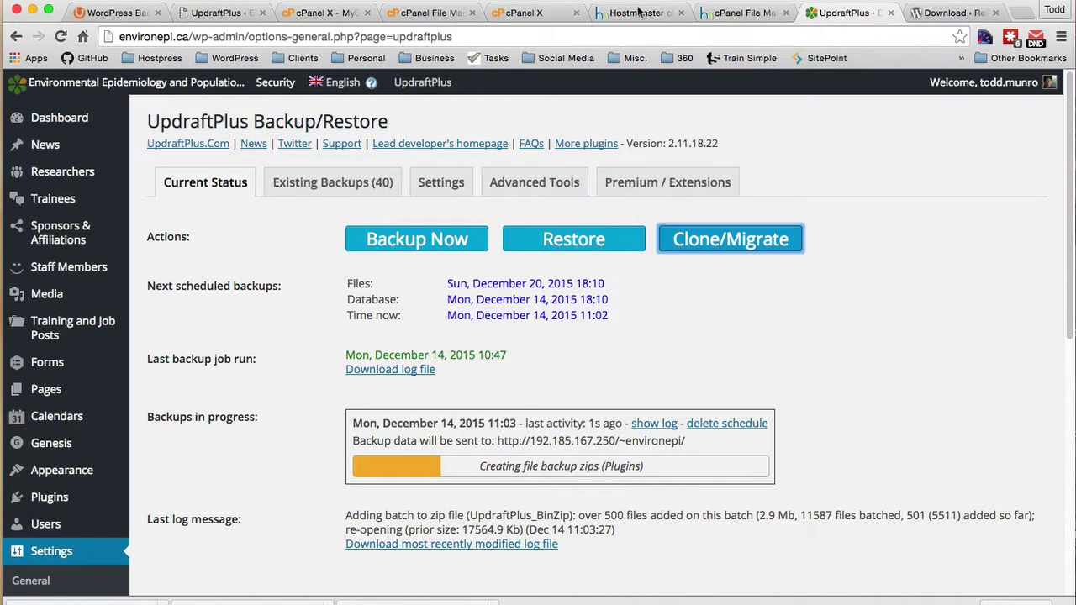
Step: On the new site, close Migrate Site and open Restore for the Dec 14, 2015 11:03 backup
click(215, 13)
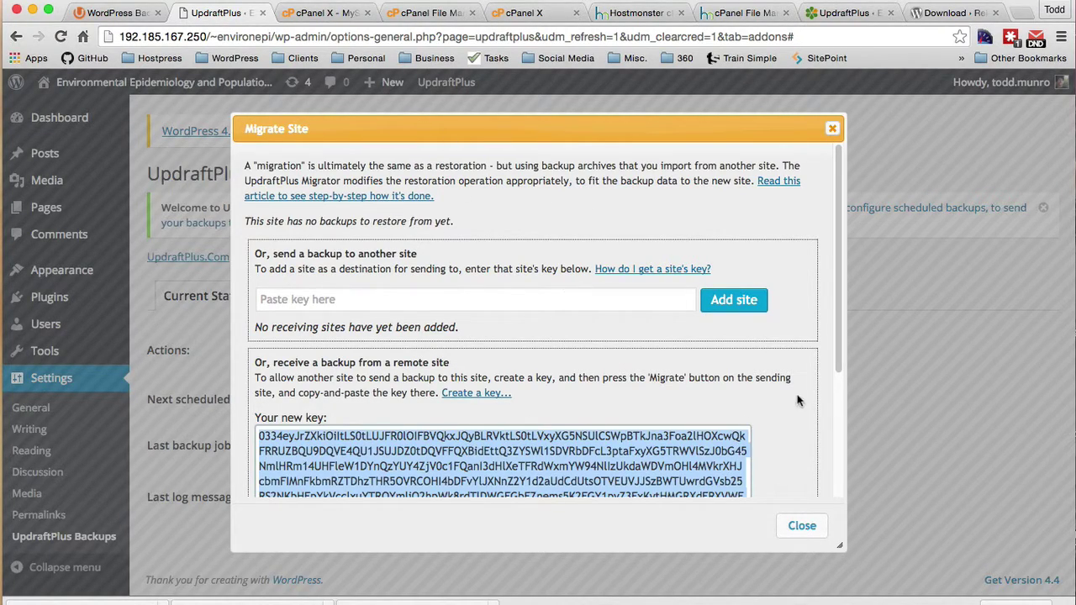
drag(836, 286, 841, 486)
click(804, 527)
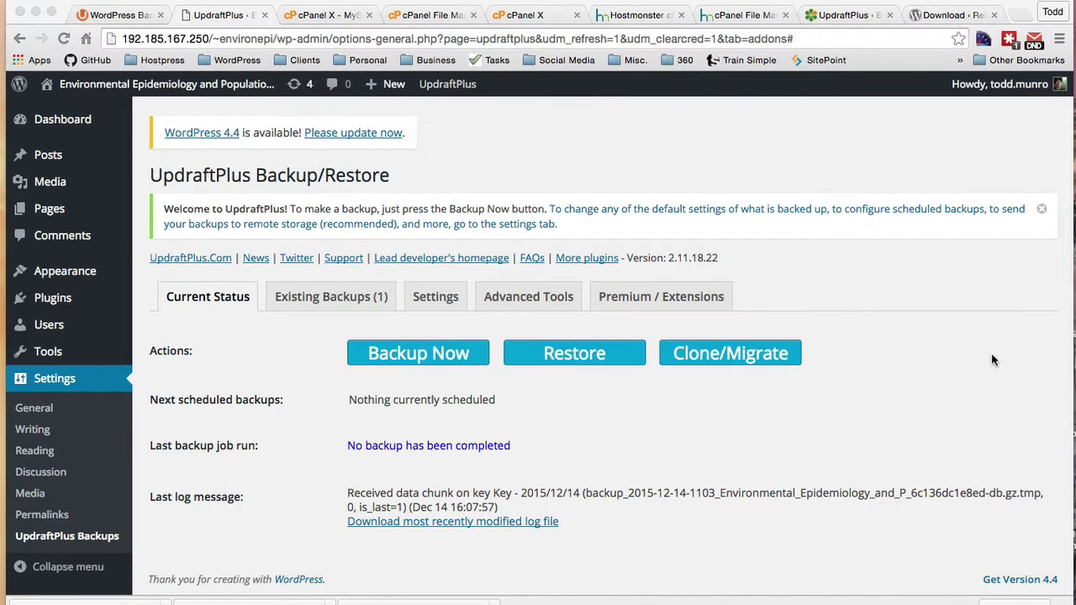
click(847, 18)
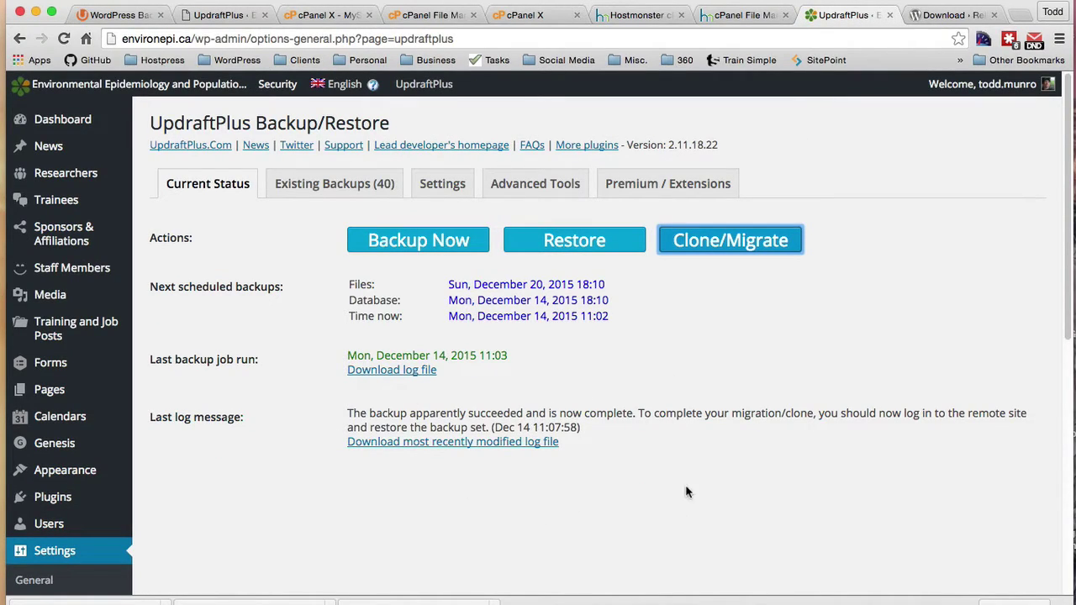
click(210, 18)
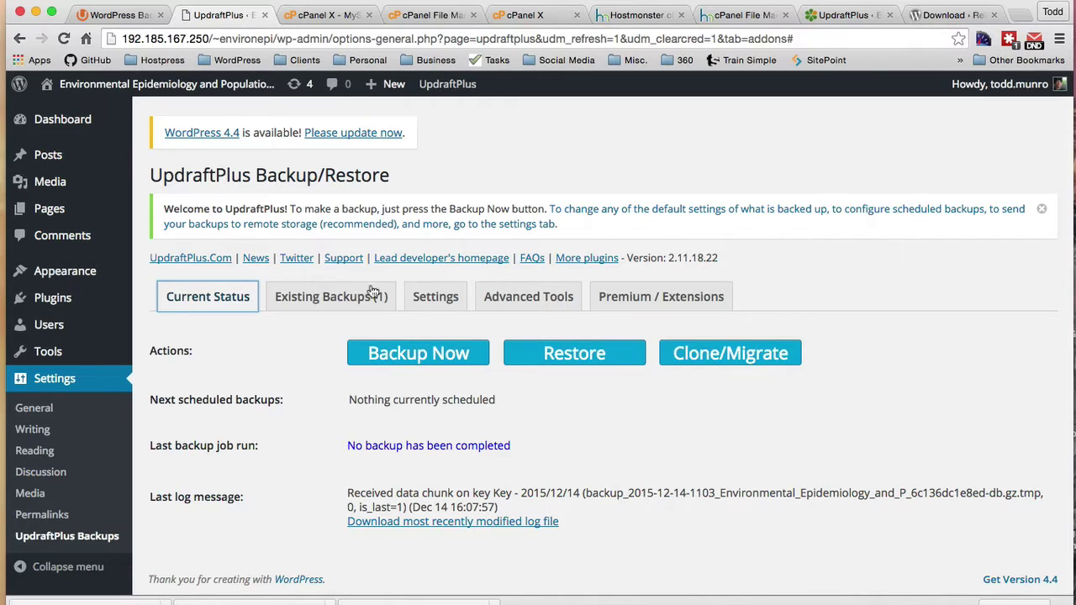
click(326, 301)
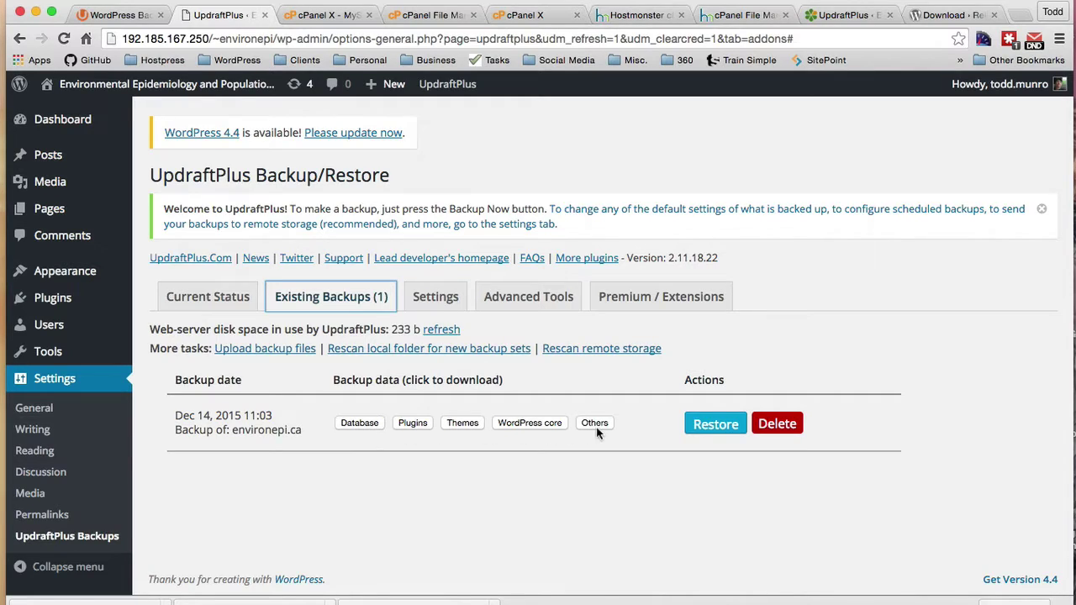
click(715, 426)
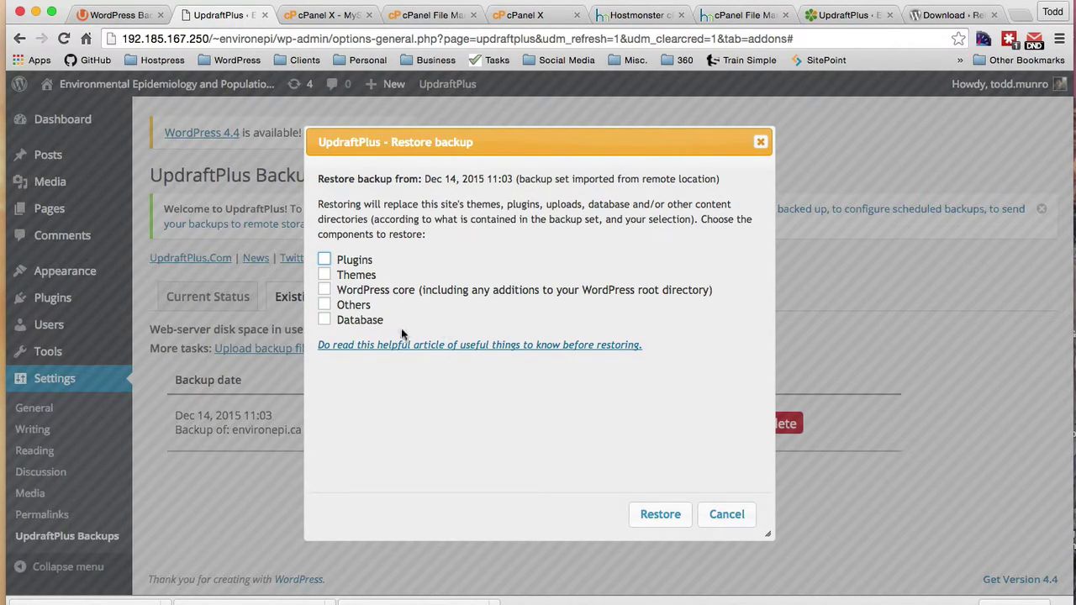
Step: Select plugins, themes, WordPress core, database and others as components to restore
click(325, 320)
click(324, 260)
click(325, 275)
click(324, 290)
click(324, 368)
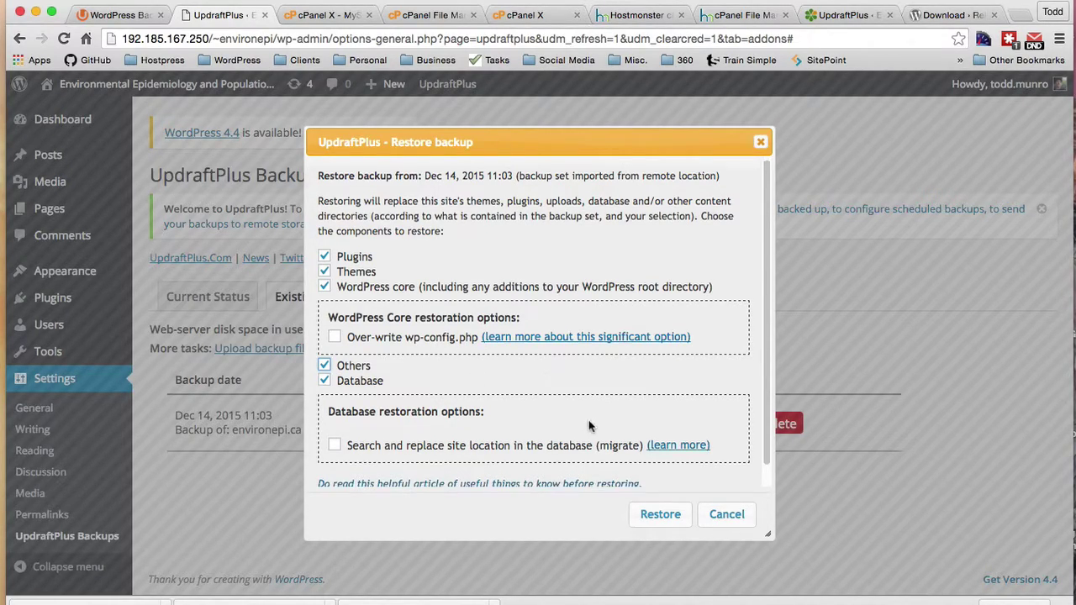
Step: Enable search-and-replace of the site location in the database and confirm the restore
scroll(590, 427, down, 1)
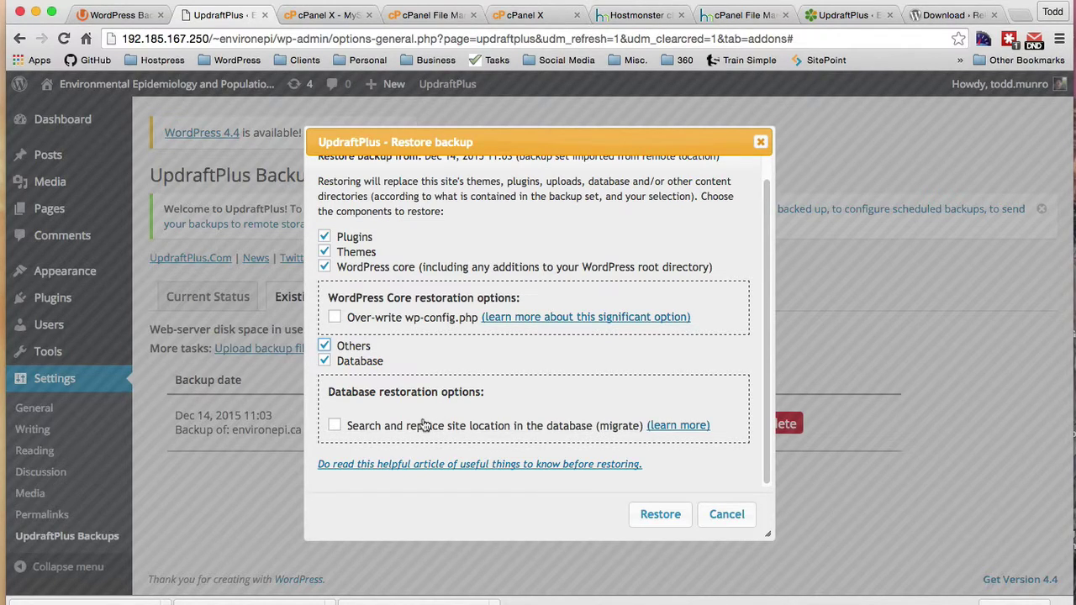
mouse_move(425, 426)
click(335, 427)
click(661, 516)
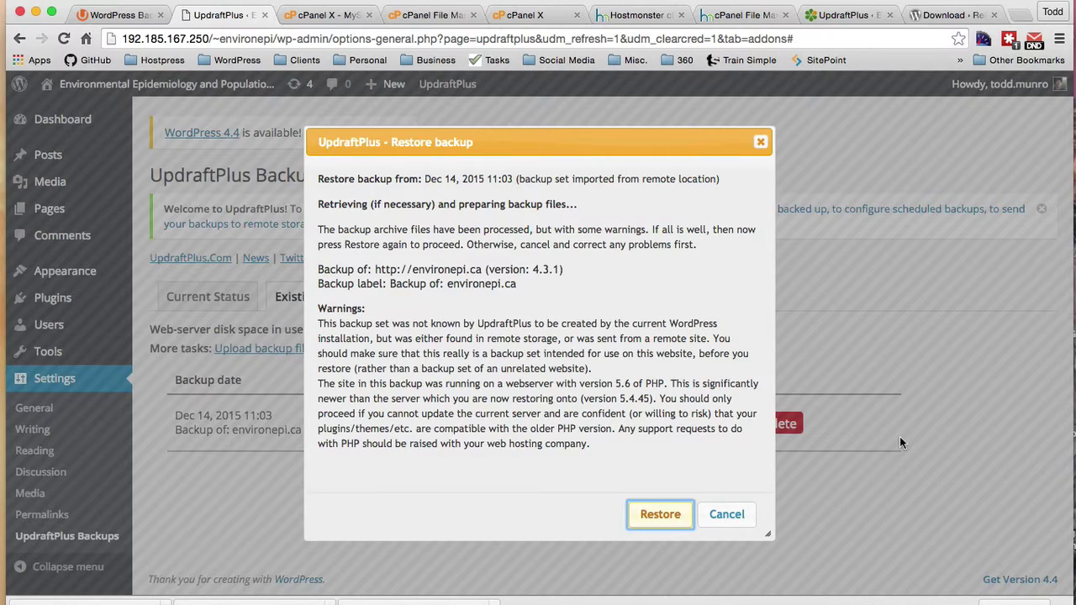
click(652, 516)
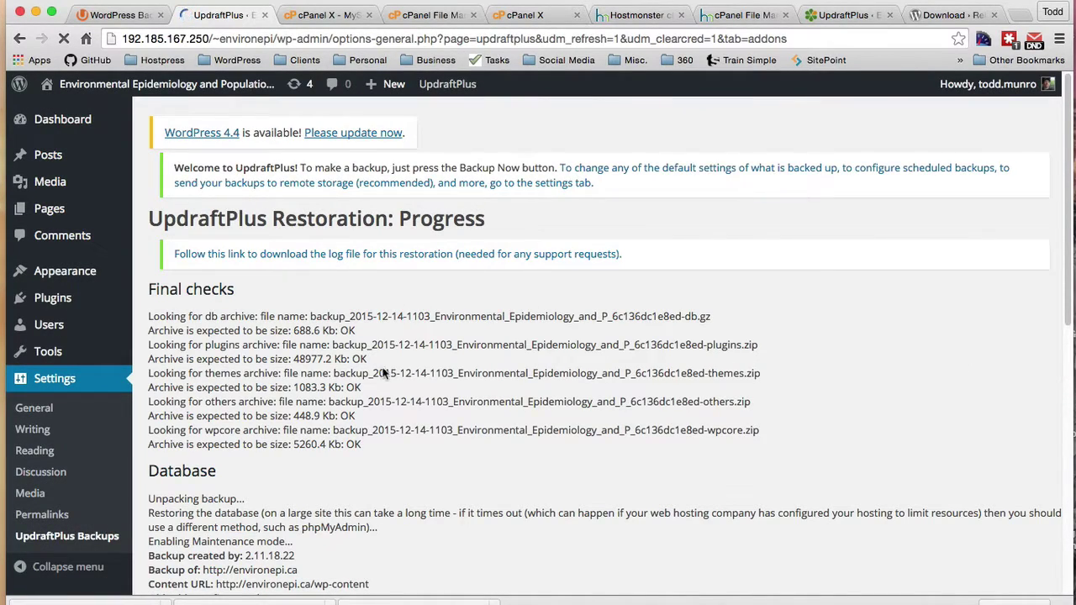
Step: Scroll through the restoration log until it reports Restore successful! with 0 database errors
scroll(398, 400, down, 15)
scroll(398, 400, down, 3)
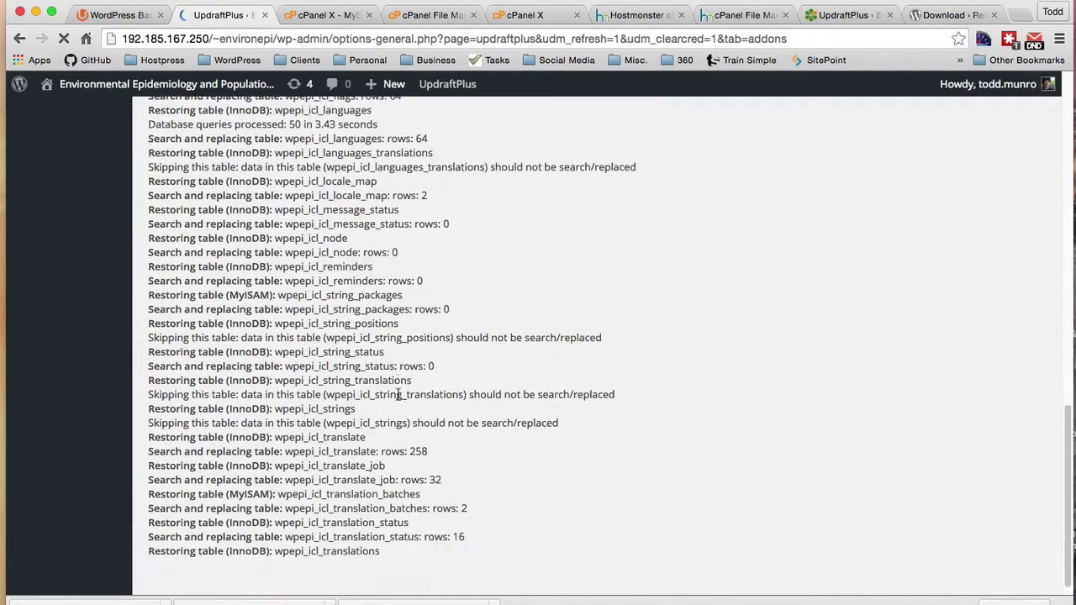
scroll(399, 400, up, 20)
scroll(399, 400, down, 20)
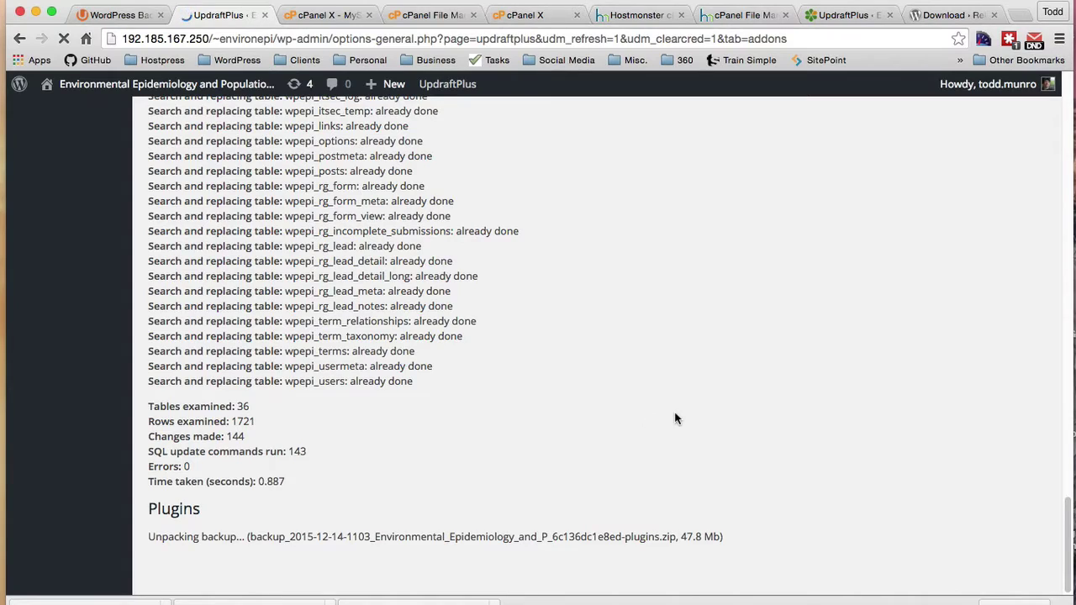
scroll(675, 418, up, 20)
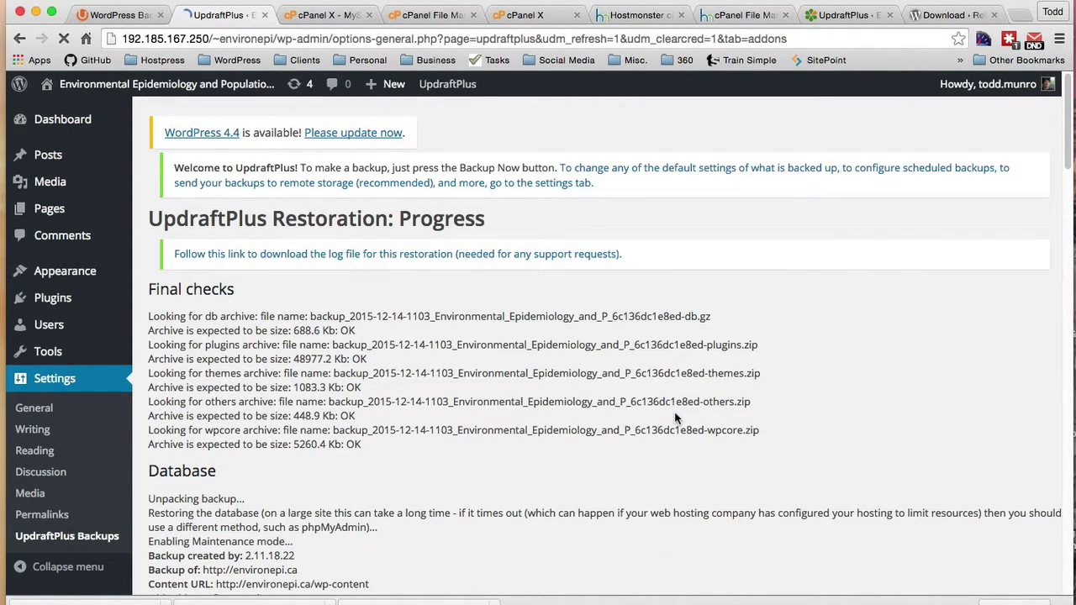
scroll(675, 418, down, 20)
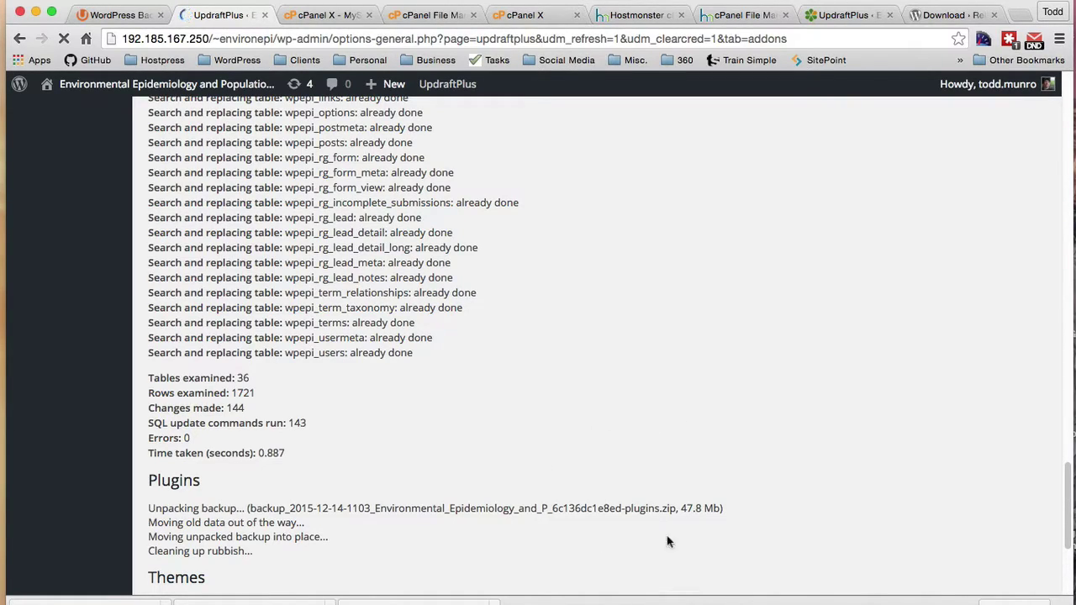
scroll(728, 384, down, 4)
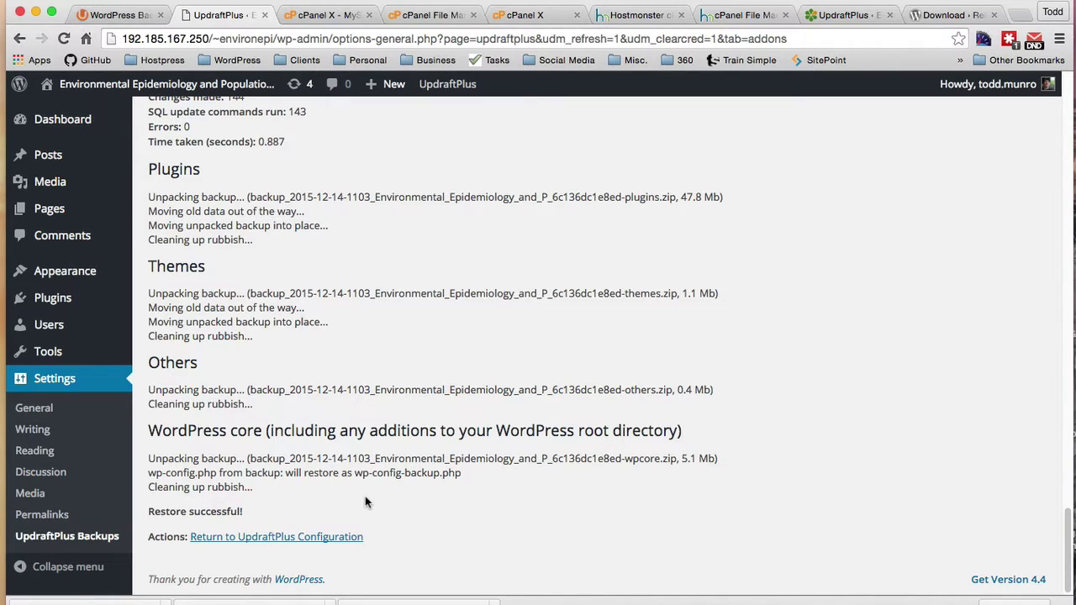
scroll(71, 411, up, 20)
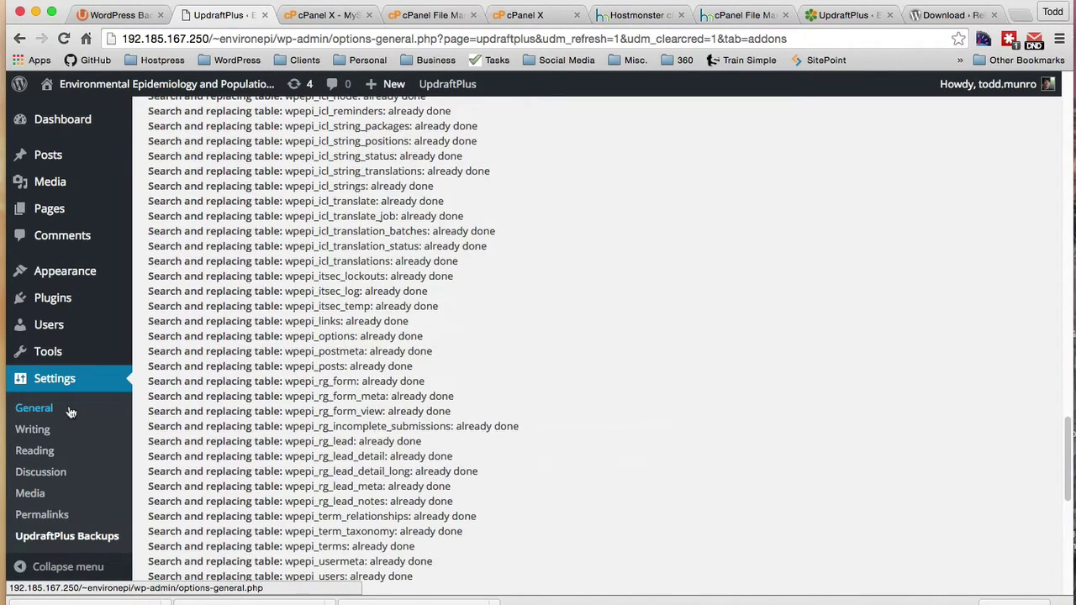
mouse_move(71, 296)
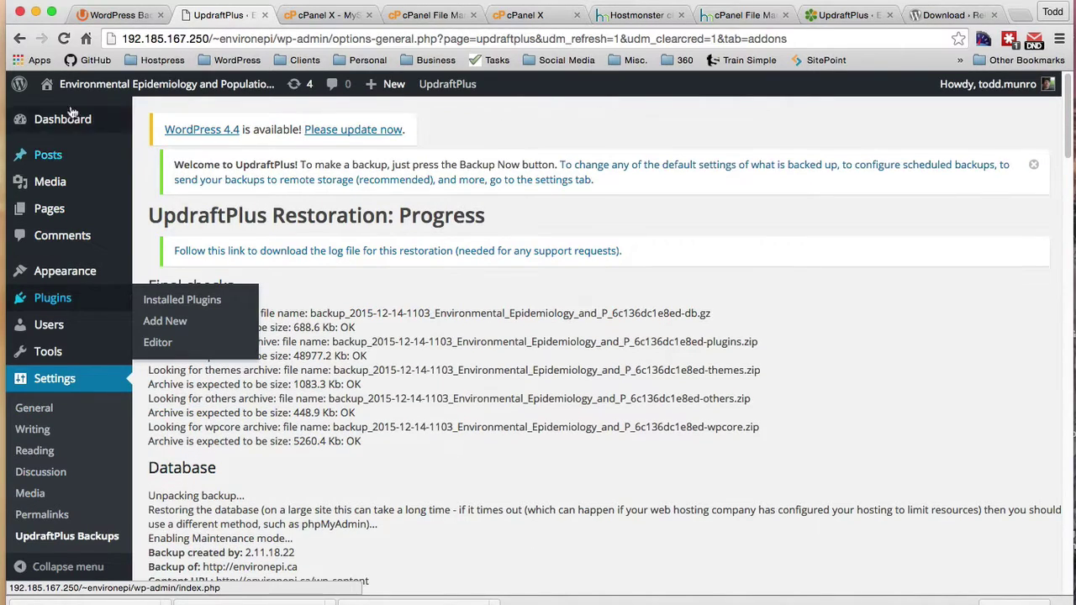
Step: Reload and log in to the restored site with the password copied from LastPass
click(63, 40)
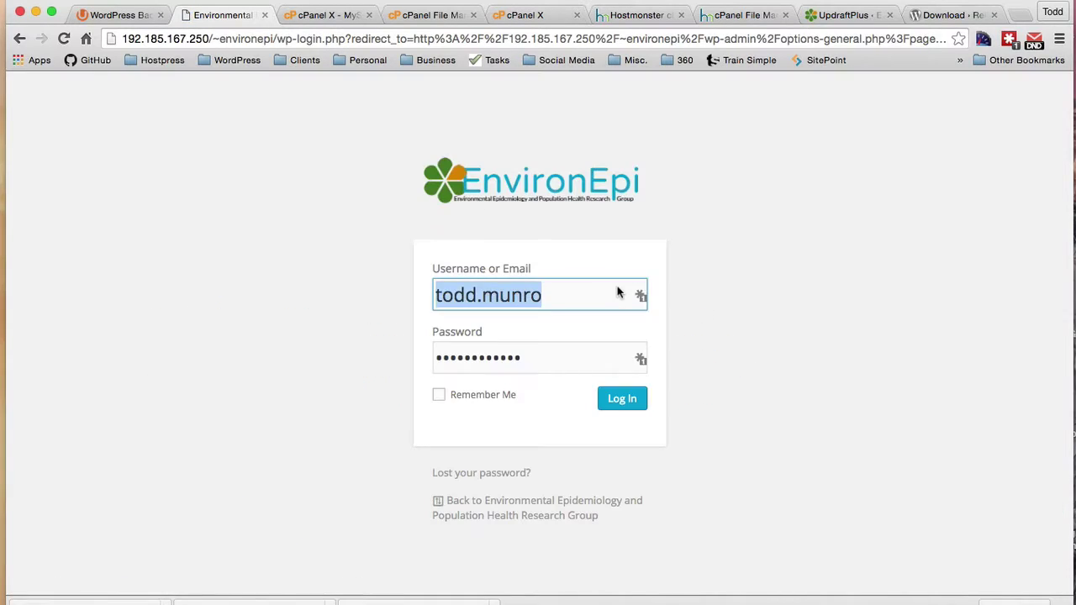
click(623, 398)
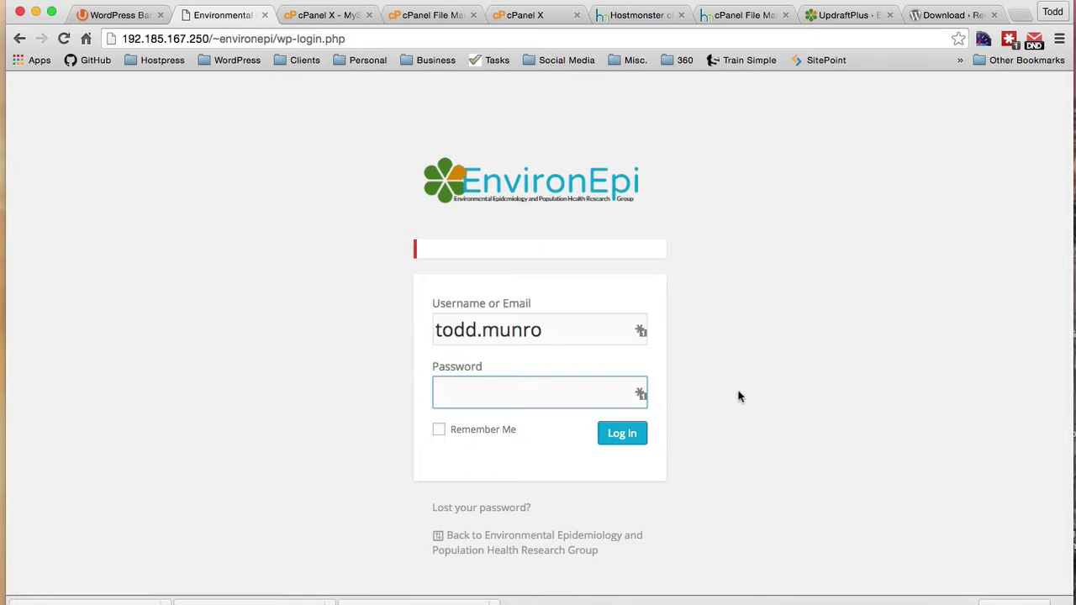
click(838, 16)
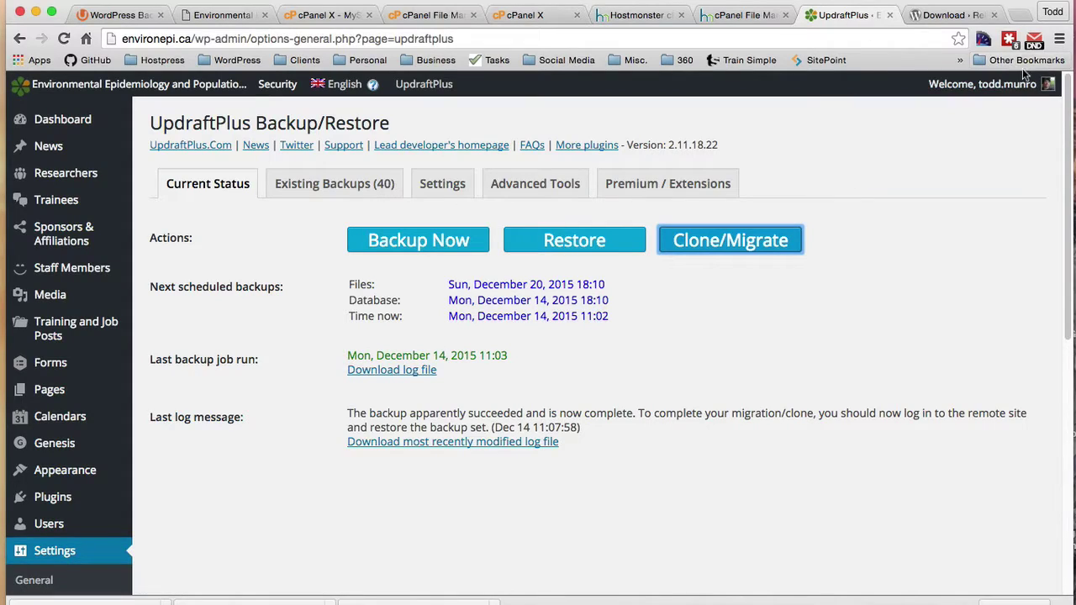
click(1009, 39)
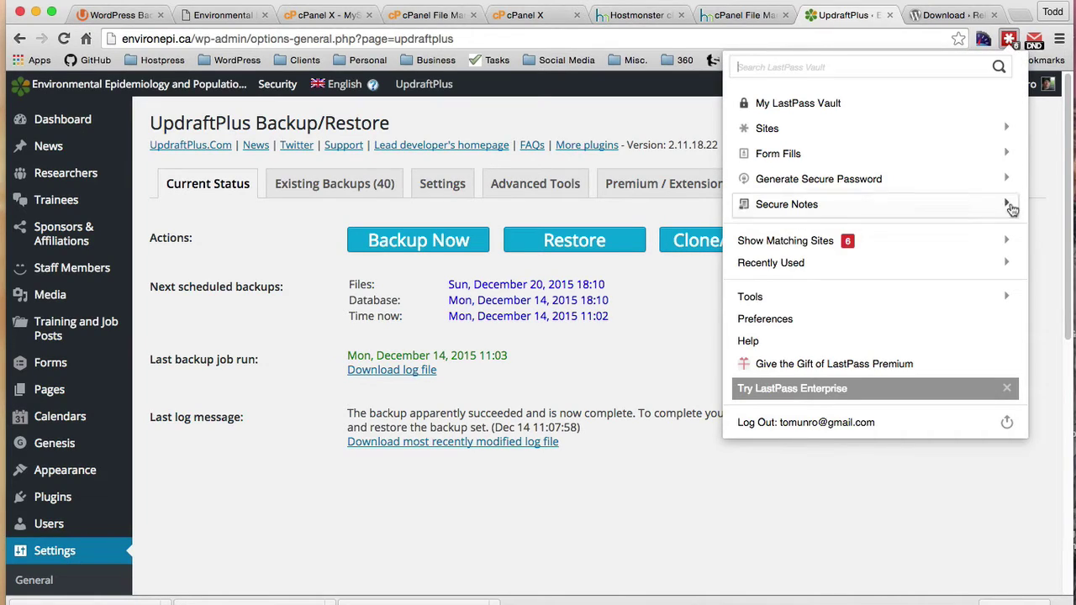
click(1007, 239)
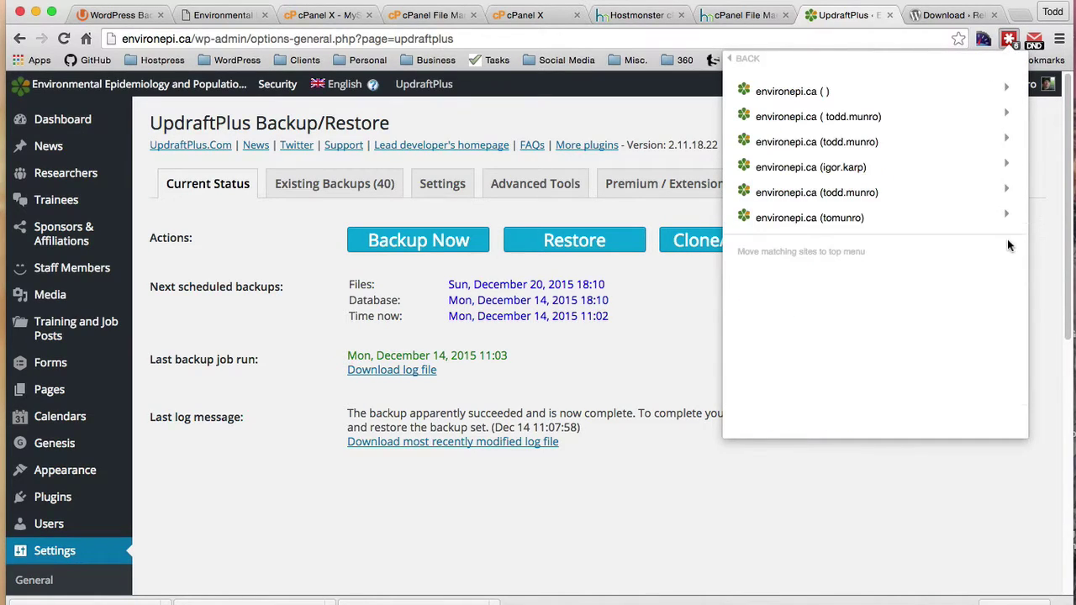
click(1006, 112)
click(832, 164)
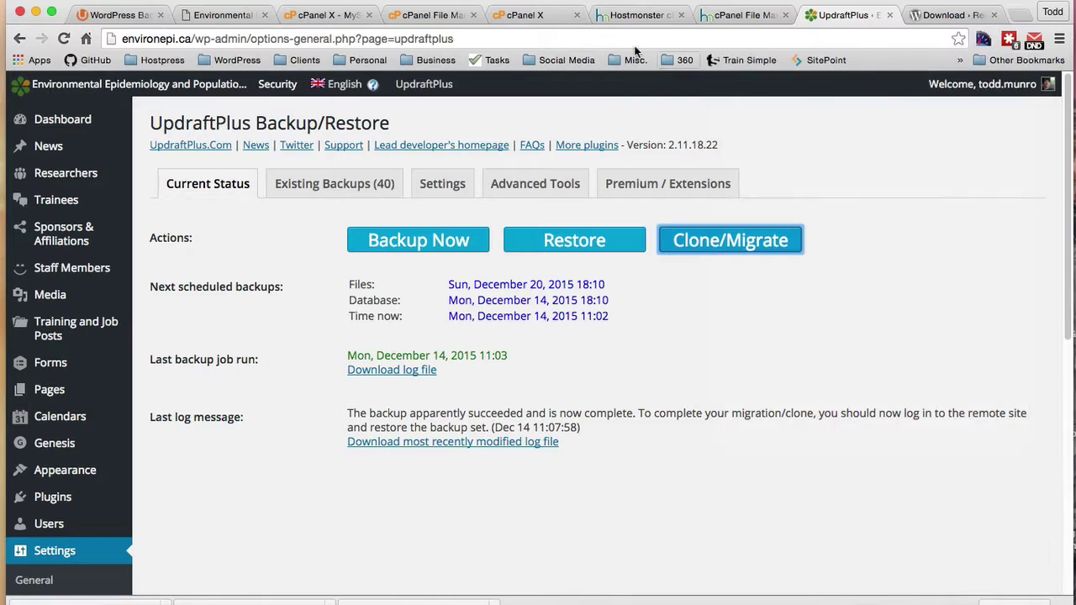
click(220, 15)
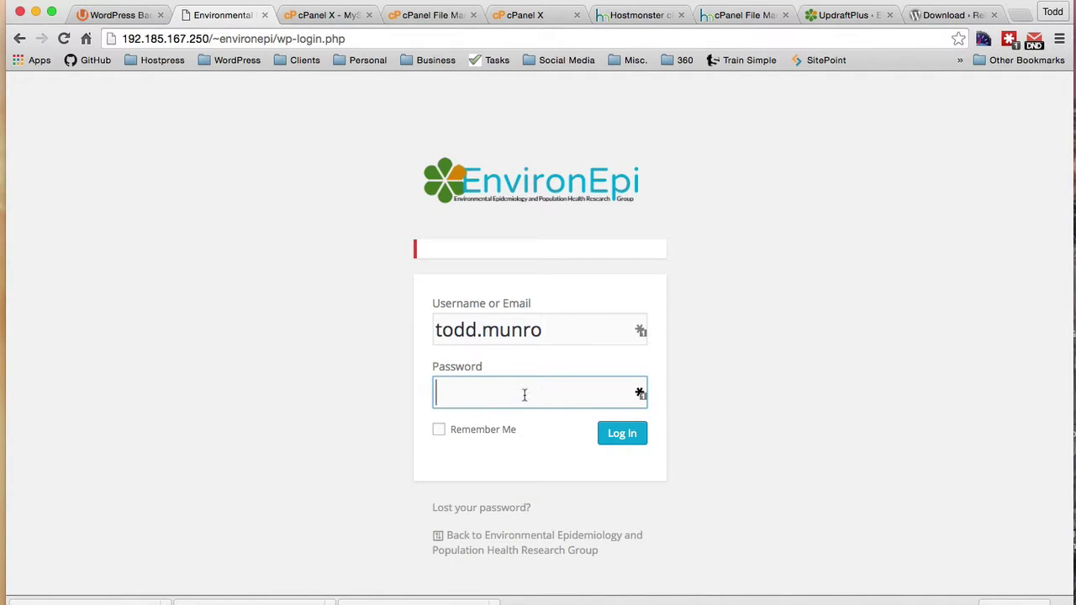
key(super+v)
click(622, 433)
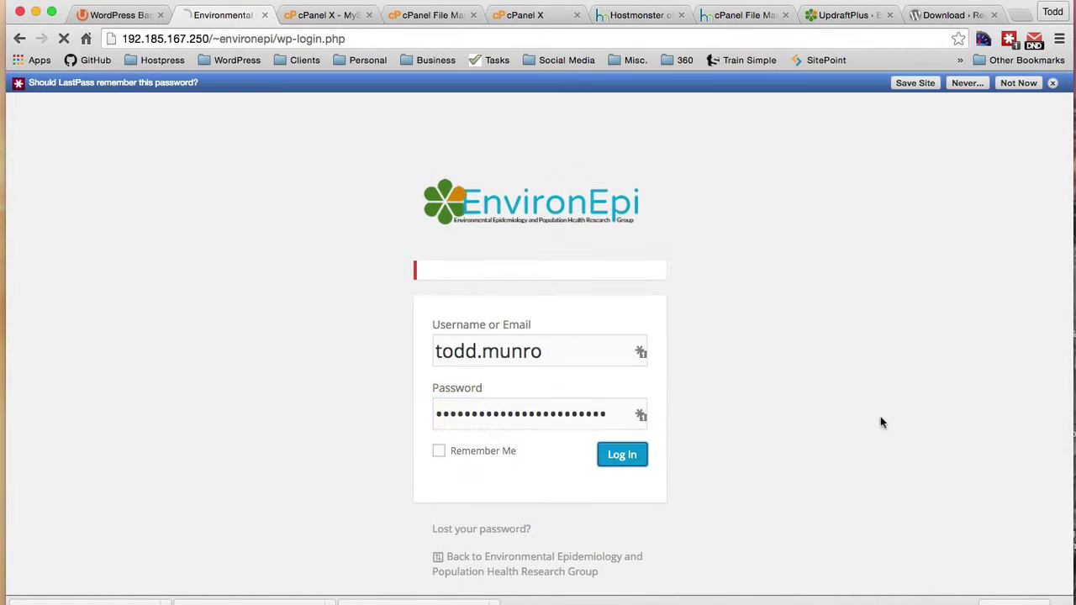
Step: Visit the EnvironEpi home page at 192.185.167.250/~environepi/ and scroll through it
click(1053, 82)
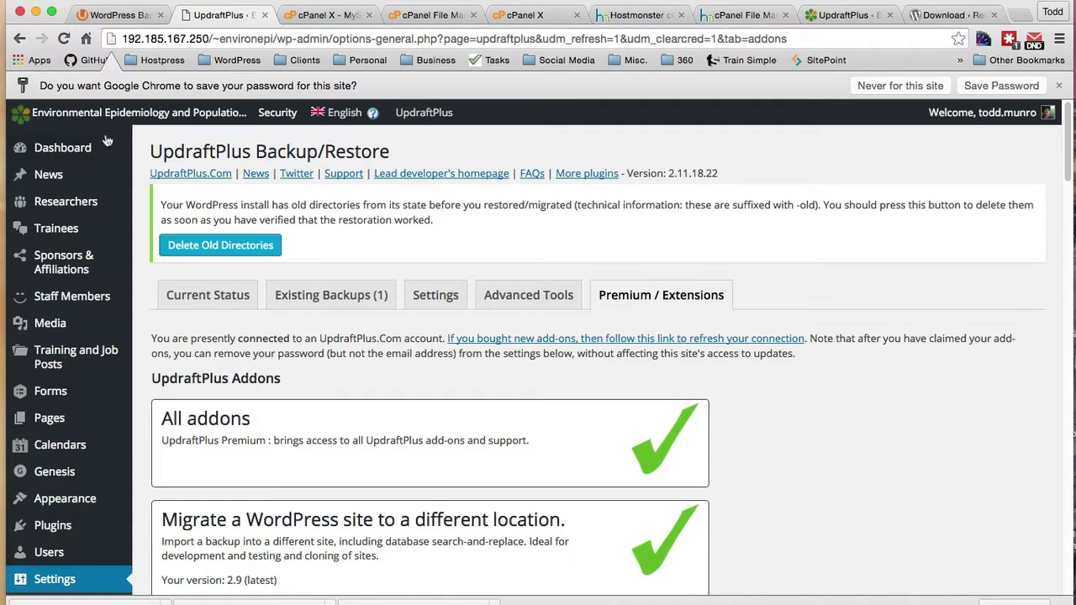
mouse_move(93, 114)
click(43, 137)
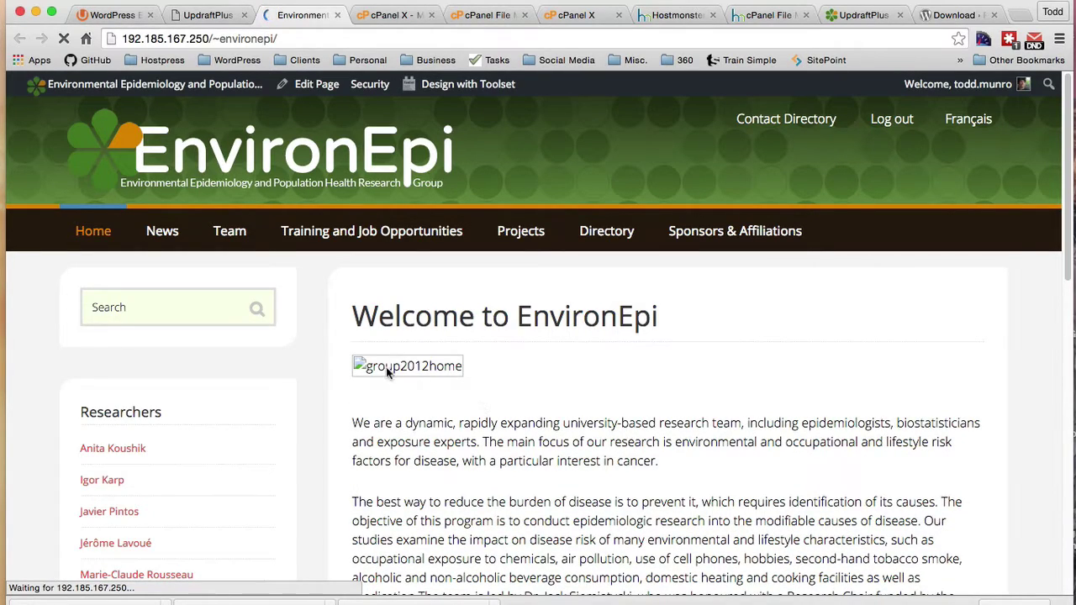
scroll(710, 410, down, 15)
scroll(710, 410, down, 3)
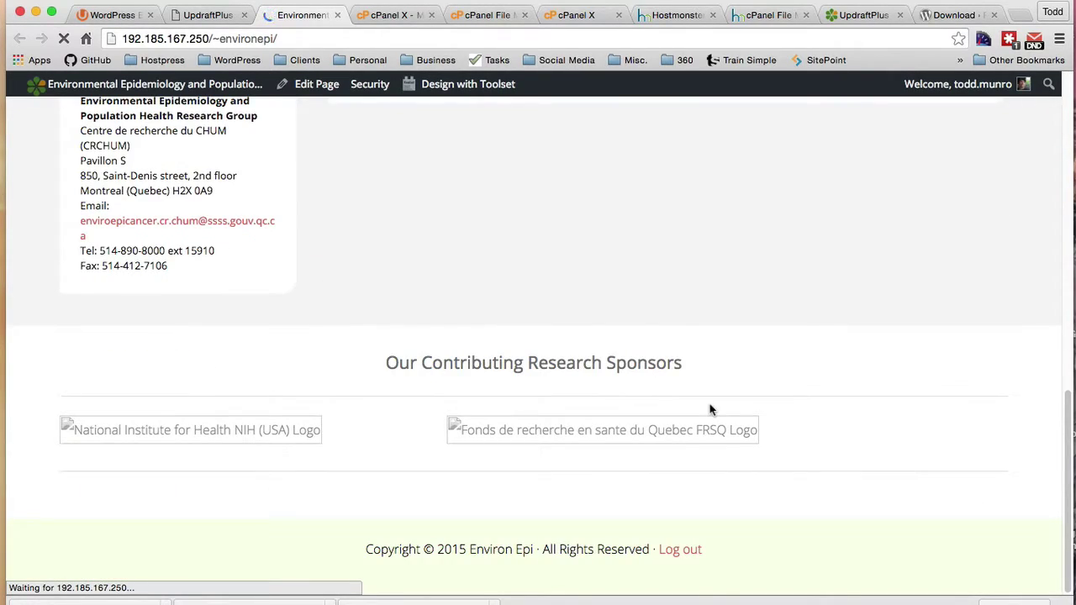
scroll(649, 353, up, 20)
scroll(649, 353, up, 1)
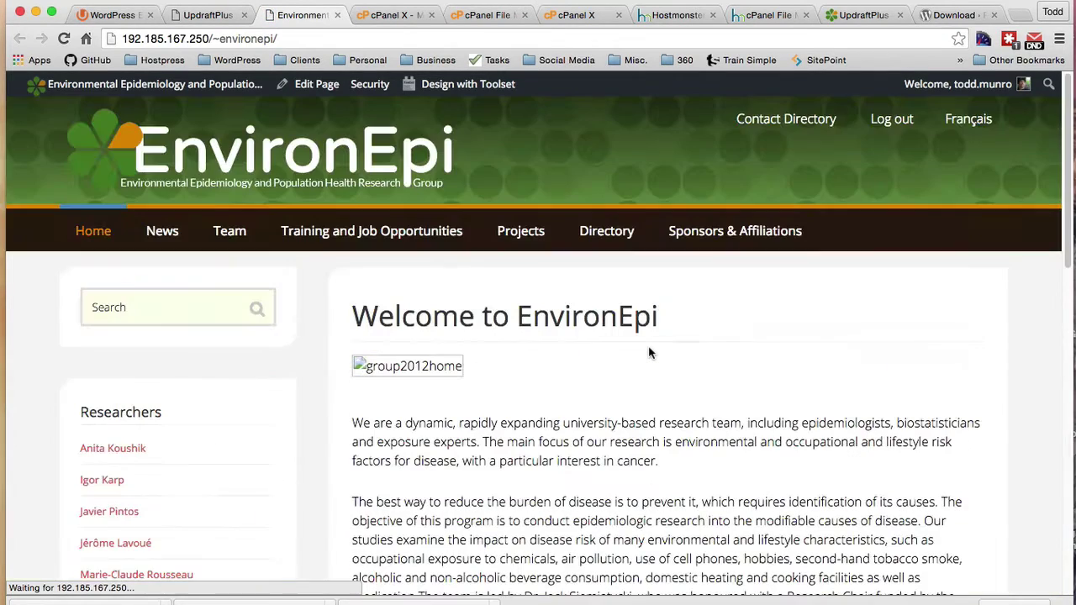
Step: In the old host's File Manager, compress the wp-content uploads folder into uploads.zip
click(383, 15)
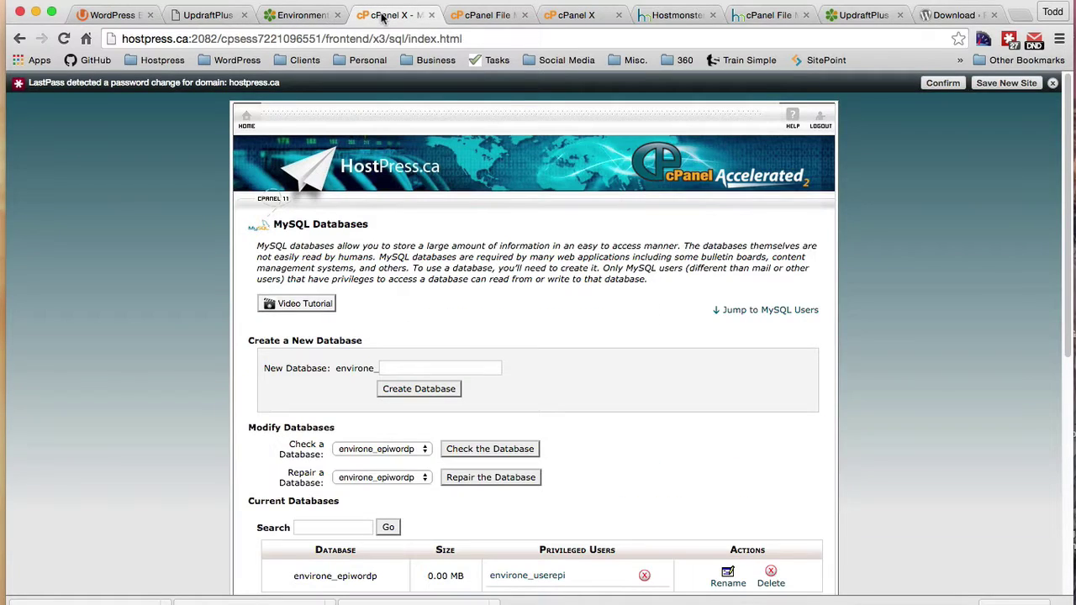
click(767, 16)
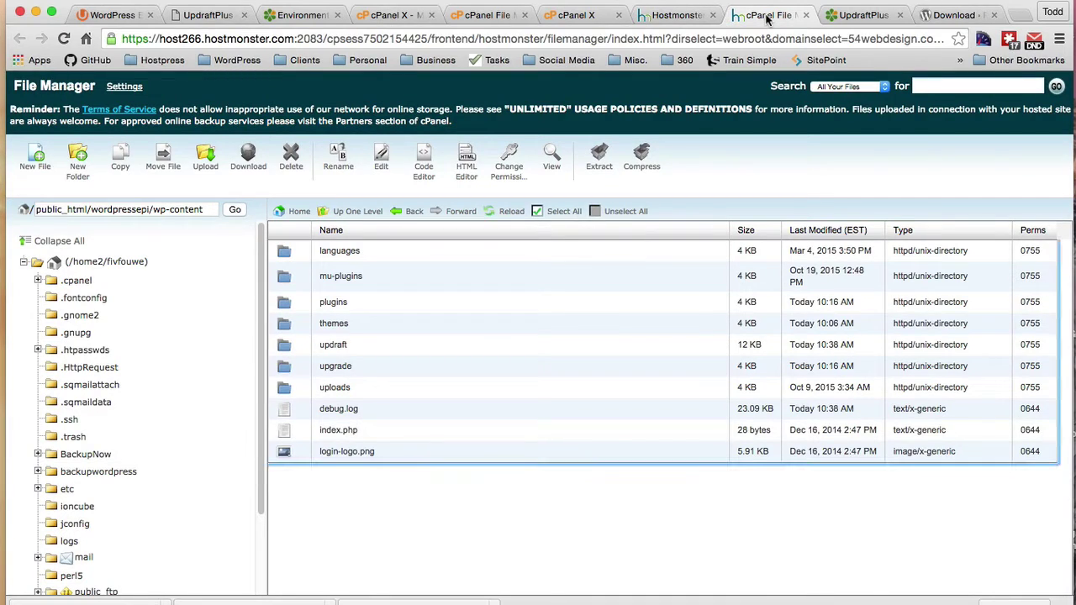
click(697, 15)
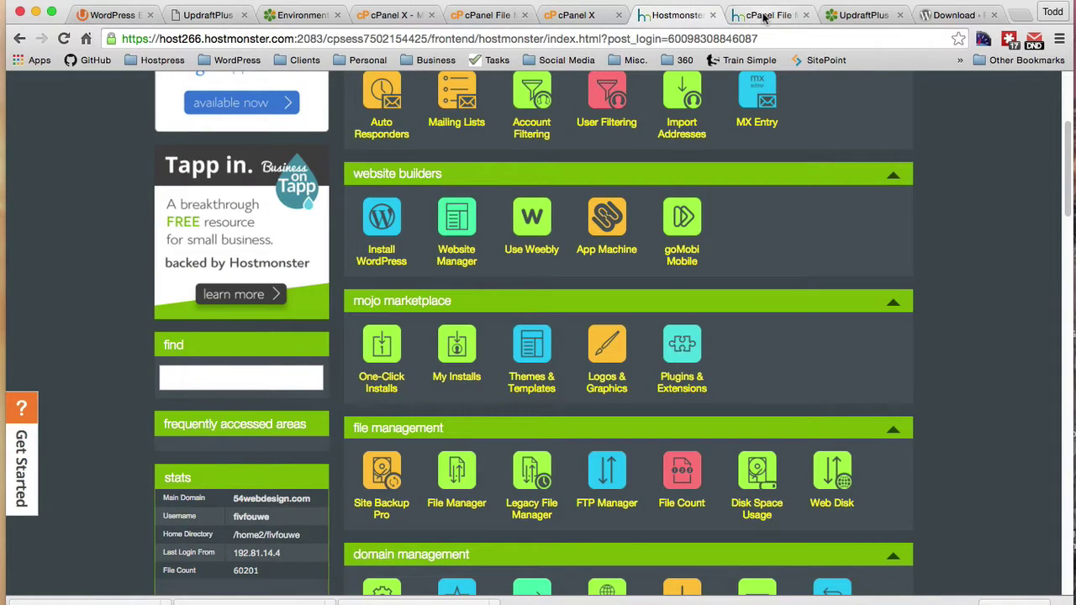
click(763, 16)
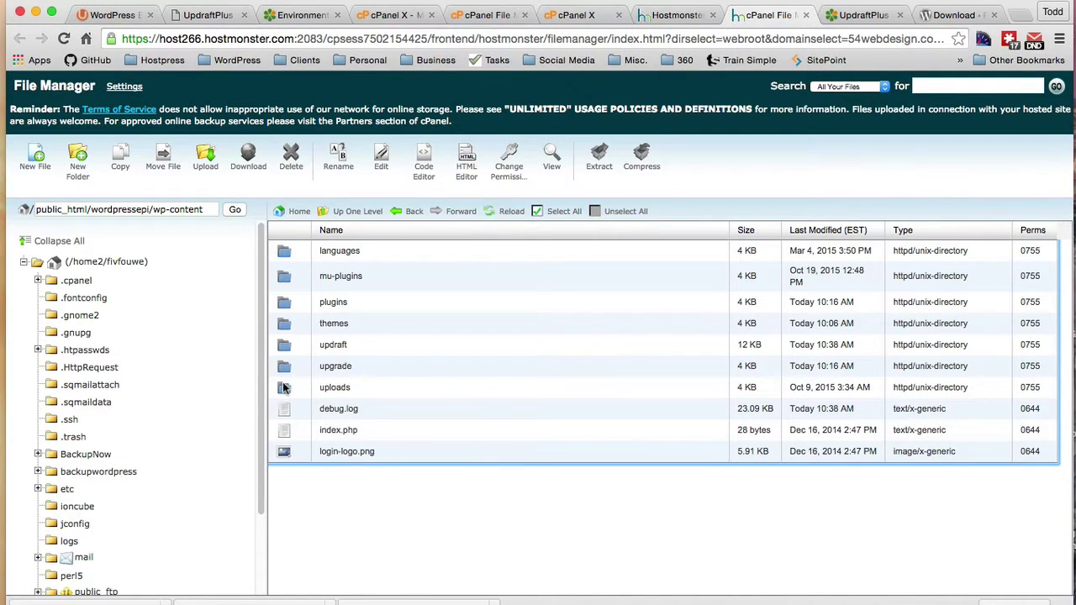
click(290, 387)
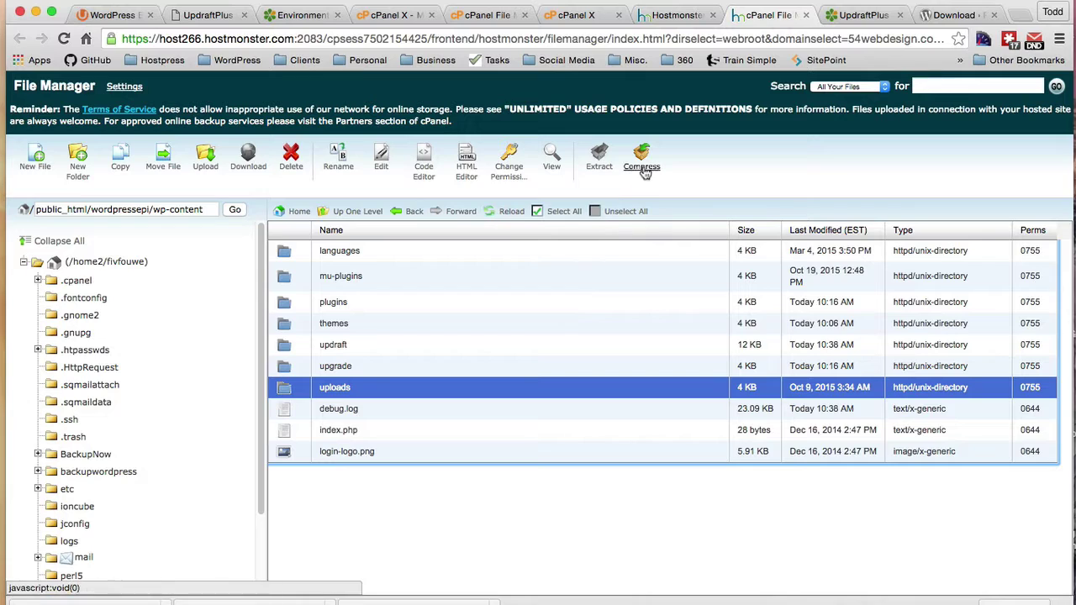
click(641, 162)
click(653, 423)
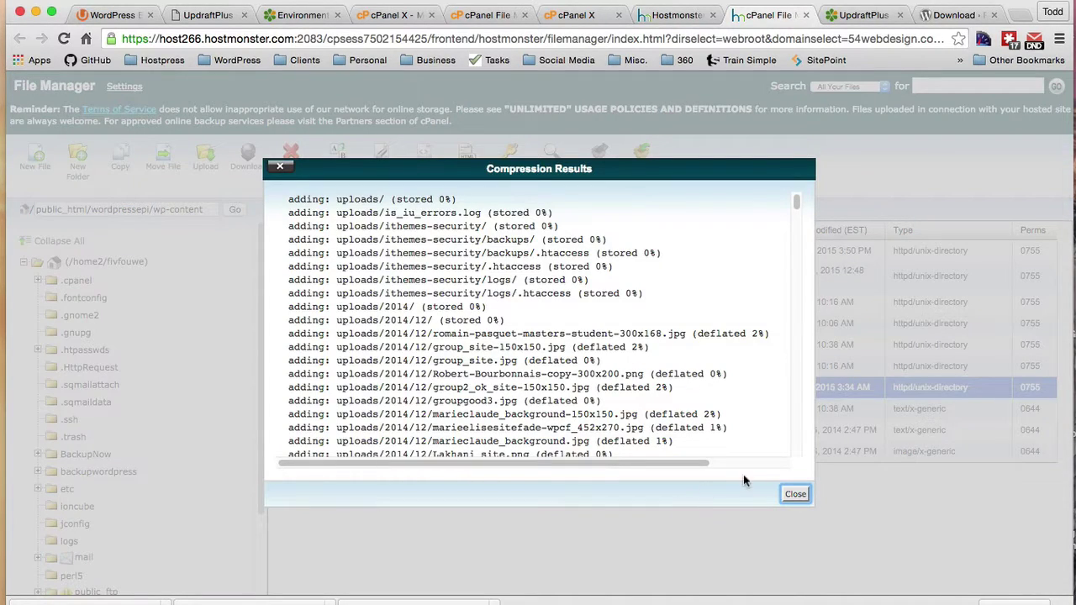
click(795, 495)
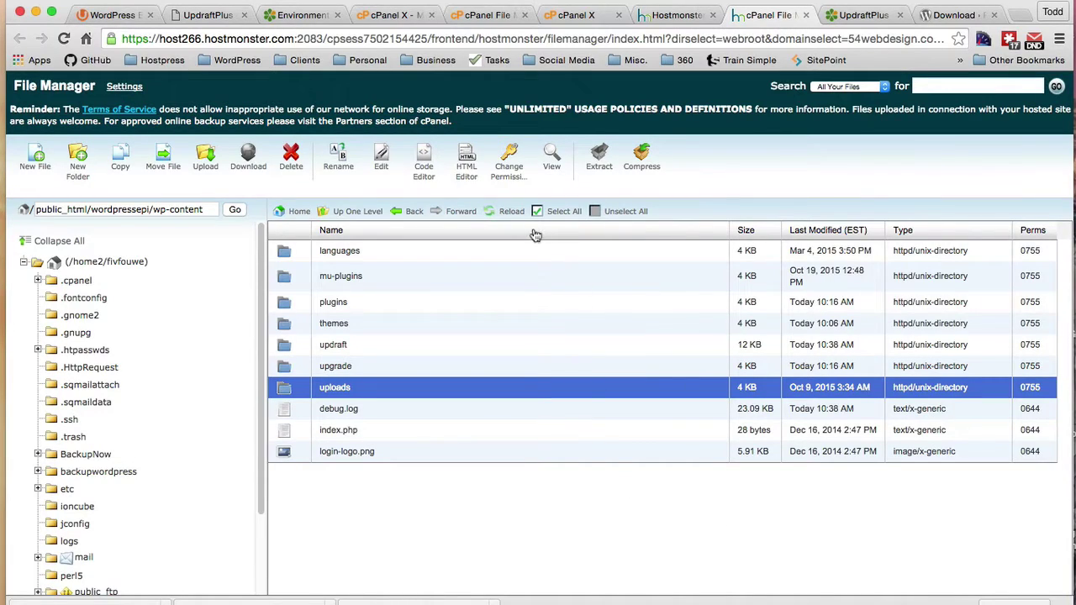
Step: Refresh the listing and download uploads.zip (8.99 MB) to the computer
click(510, 214)
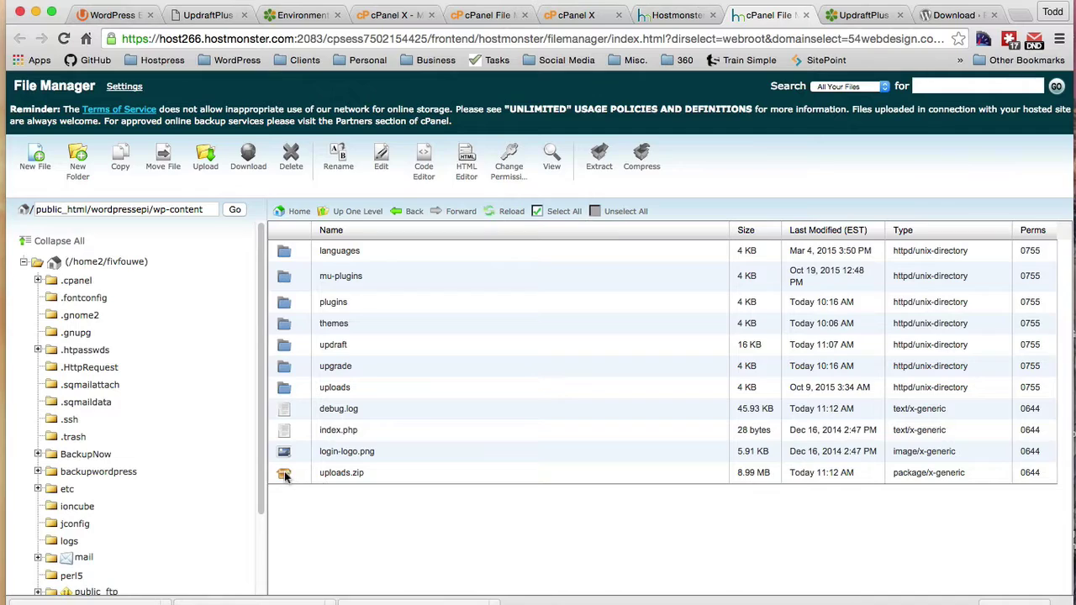
click(454, 479)
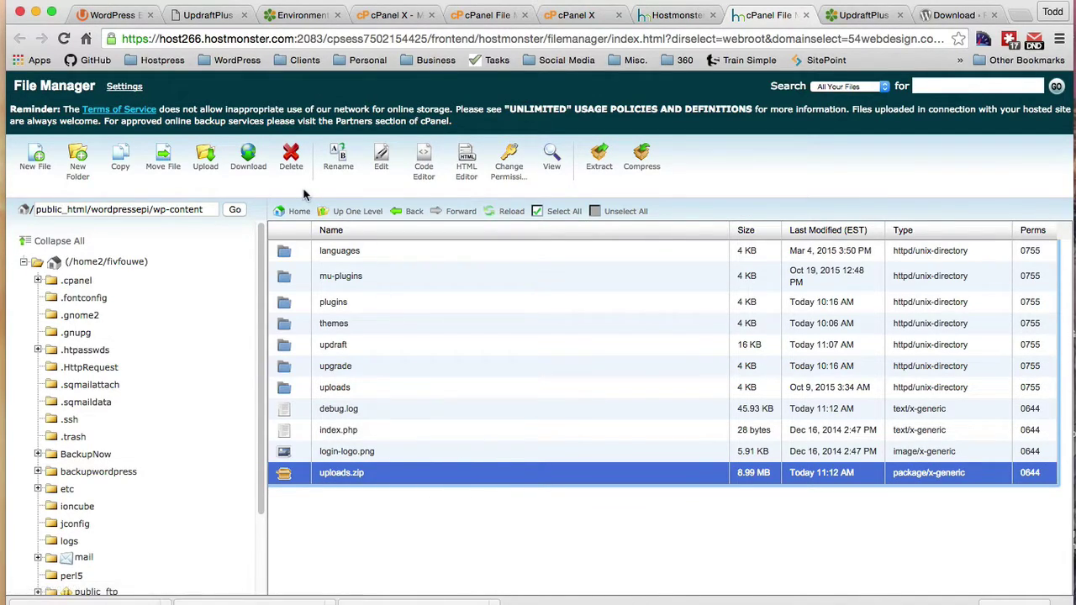
click(264, 169)
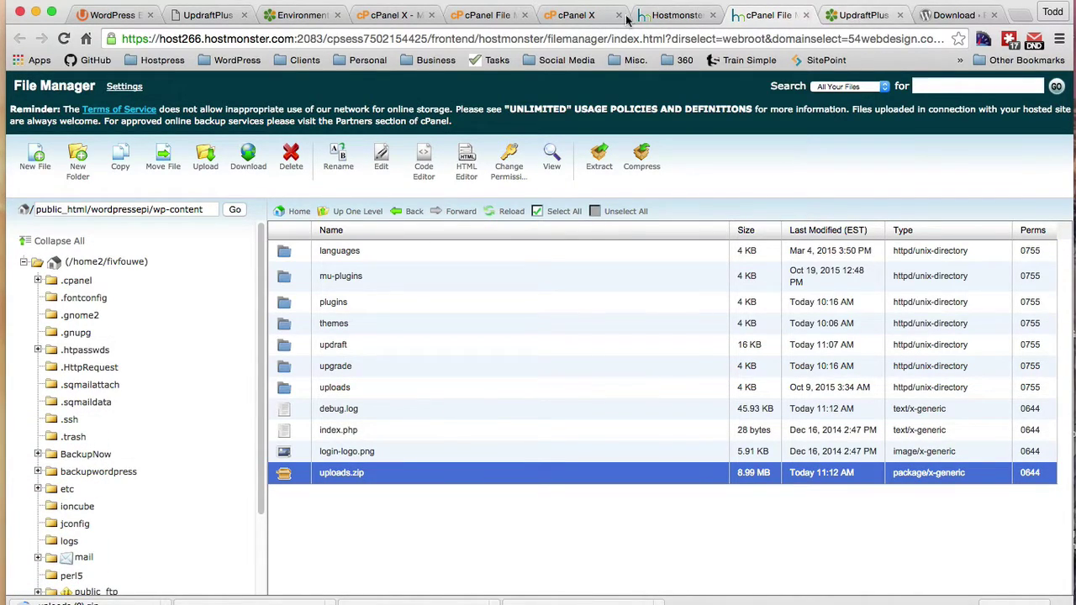
click(475, 21)
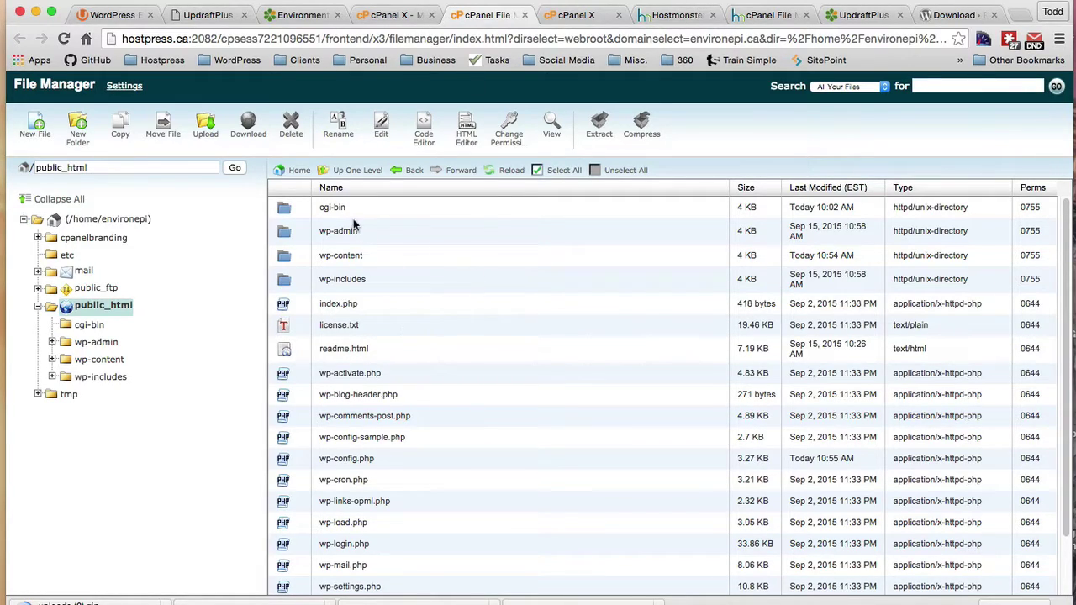
Step: Upload uploads (2).zip into the new host's public_html/wp-content folder
double_click(282, 260)
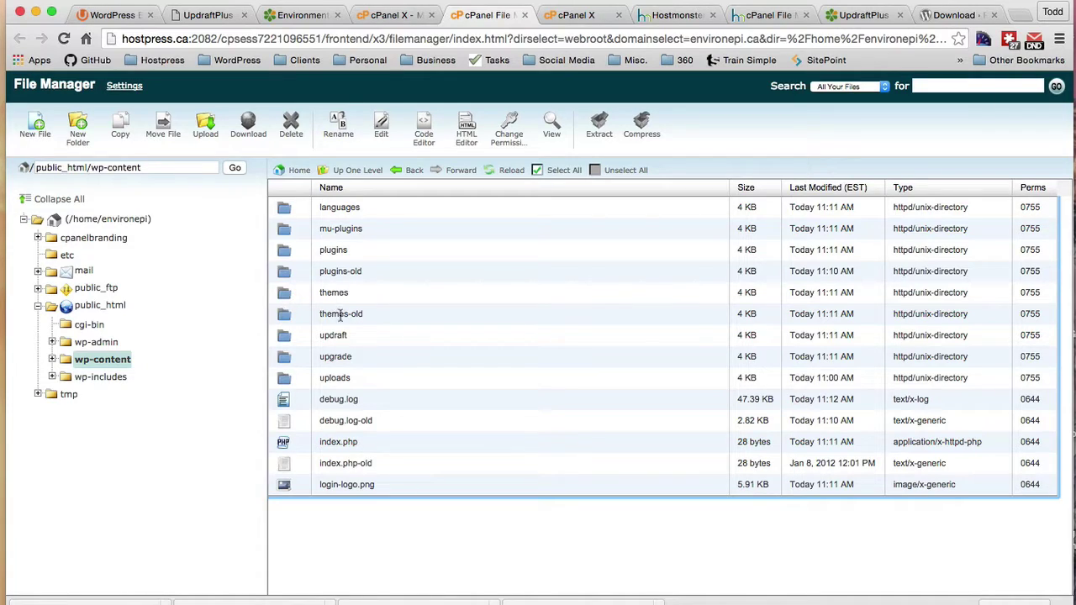
double_click(282, 380)
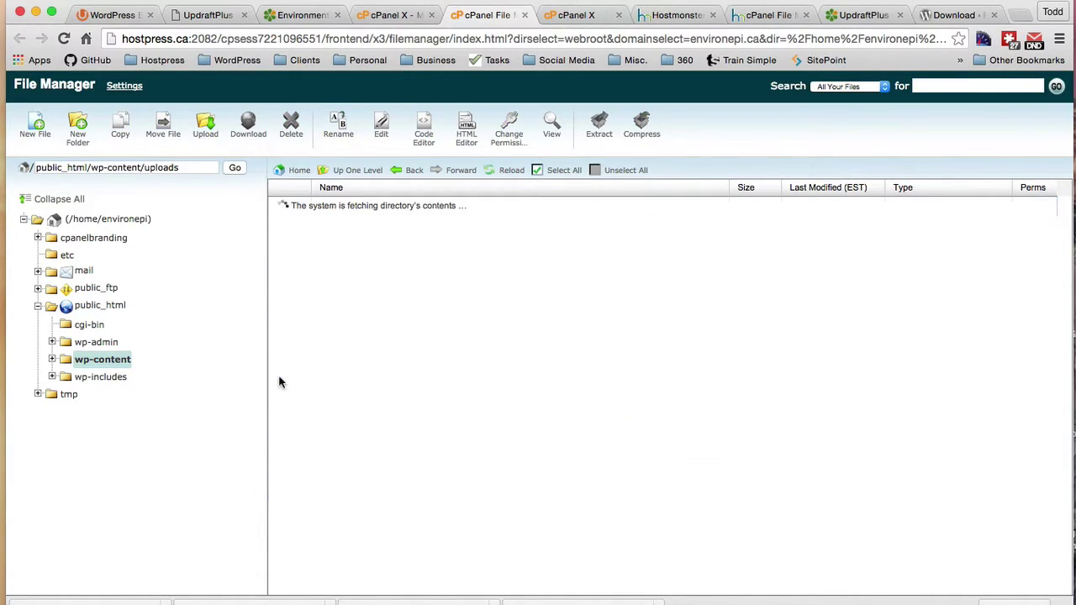
click(342, 173)
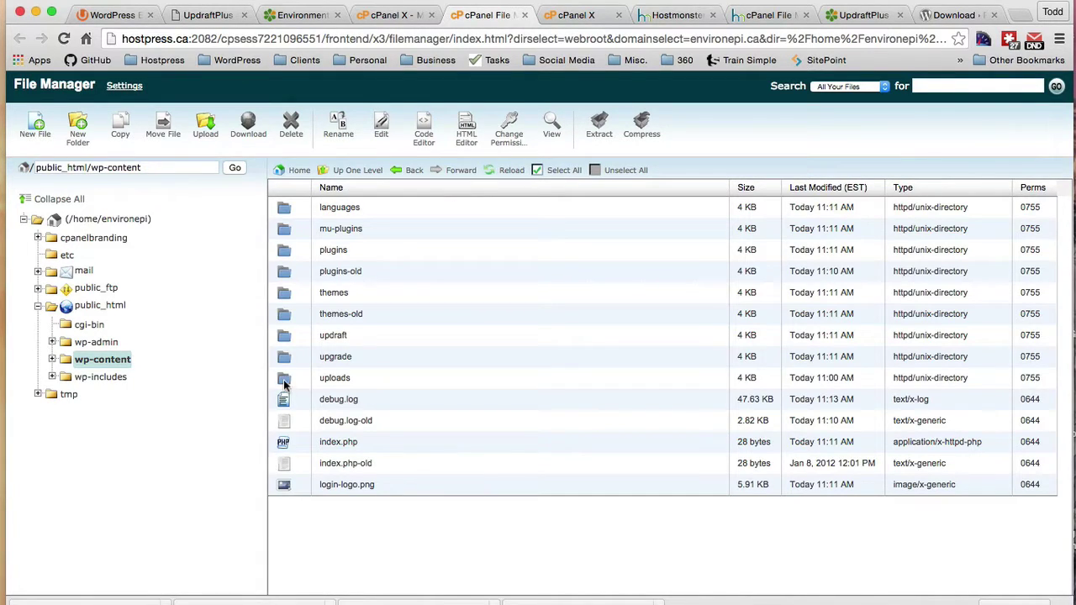
click(284, 383)
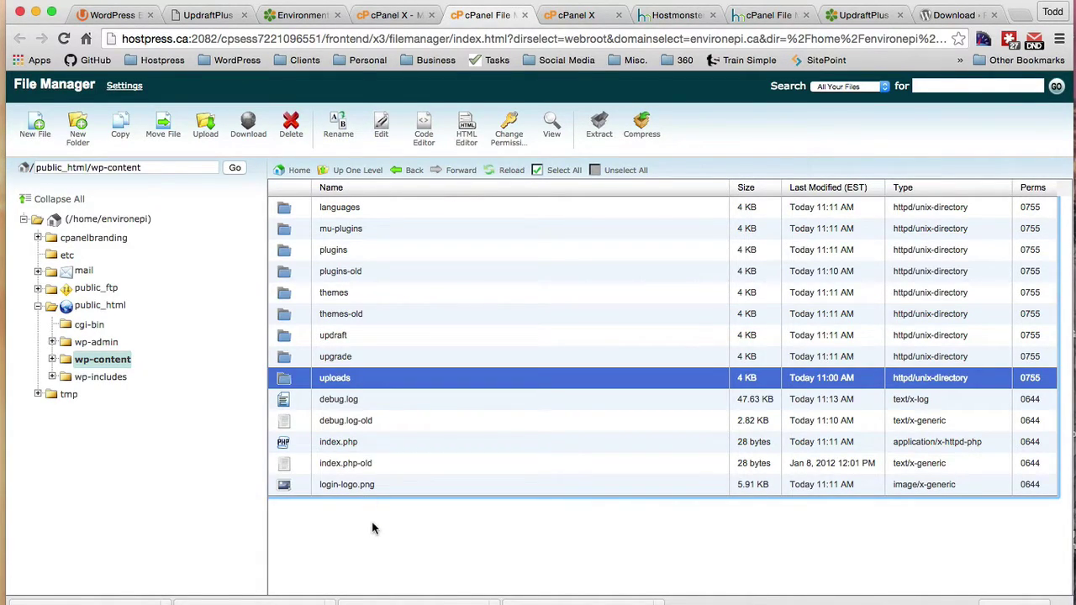
click(207, 127)
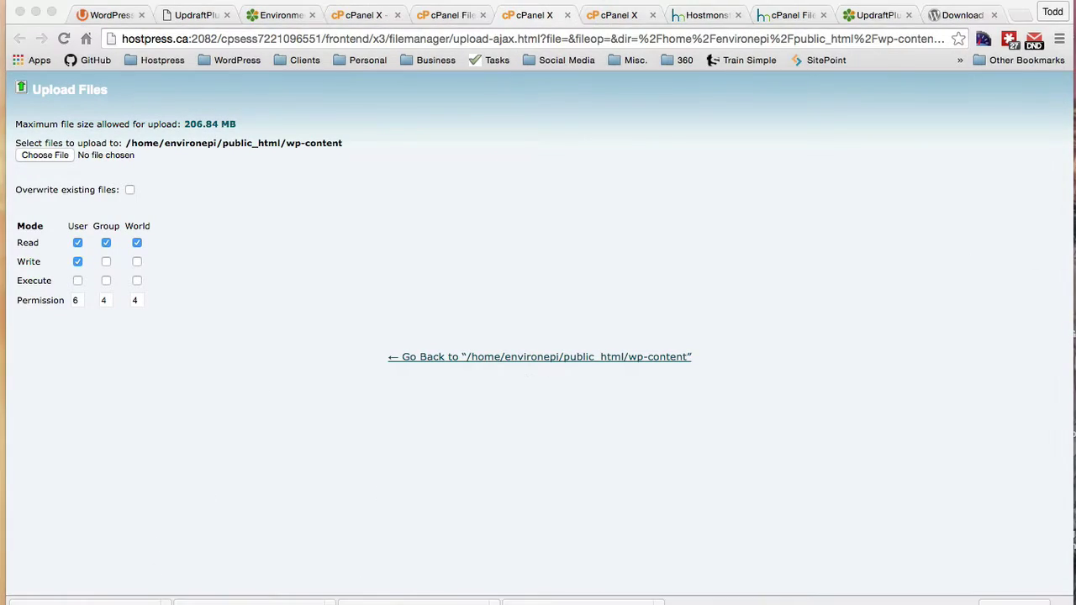
drag(235, 588, 75, 160)
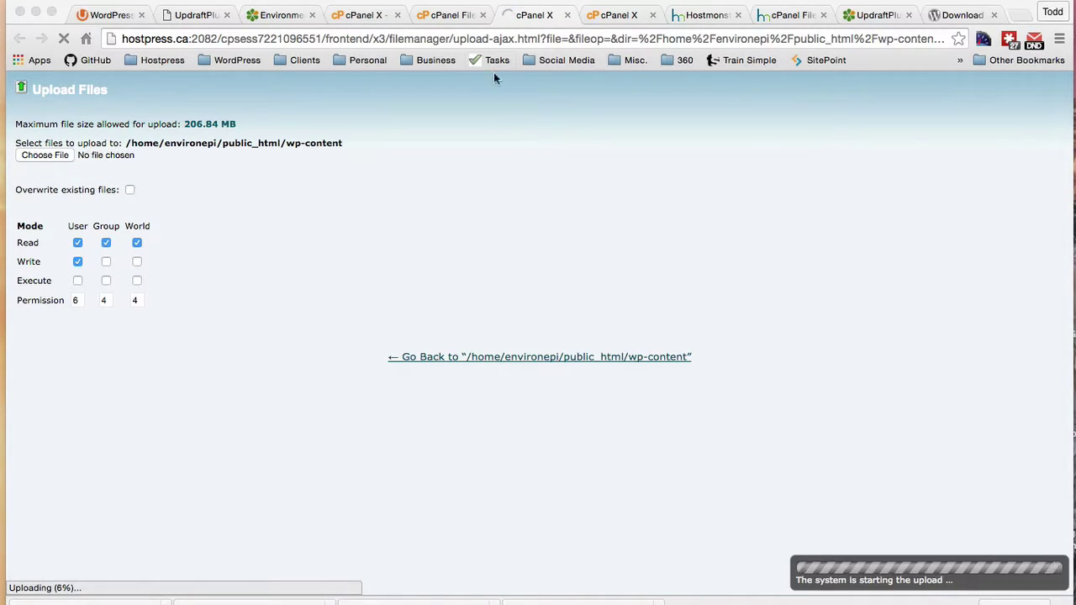
click(449, 17)
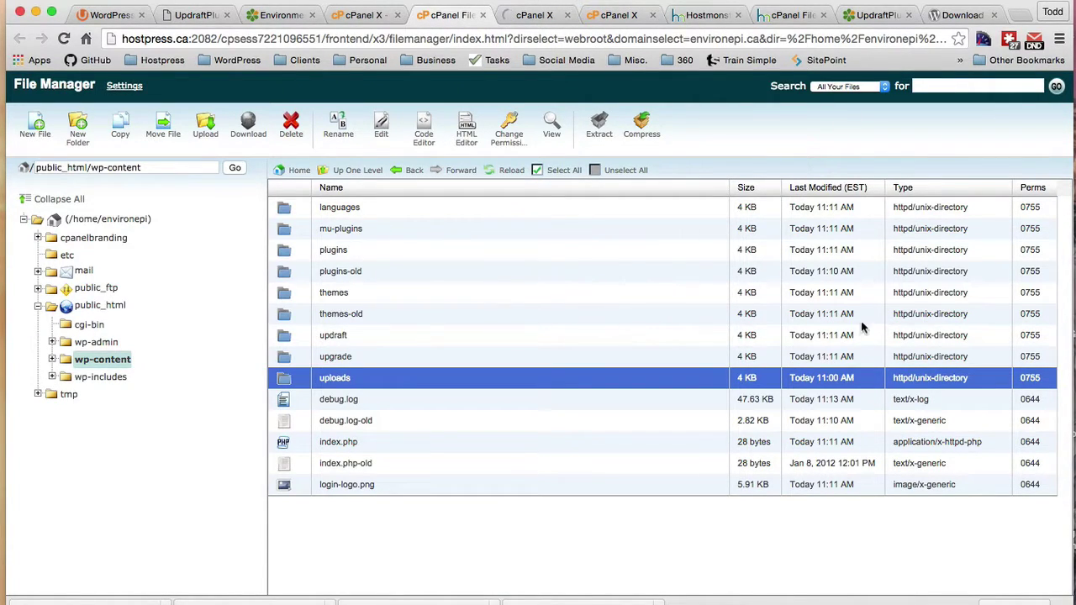
Step: Delete plugins-old, themes-old, debug.log-old and index.php-old from wp-content
click(284, 318)
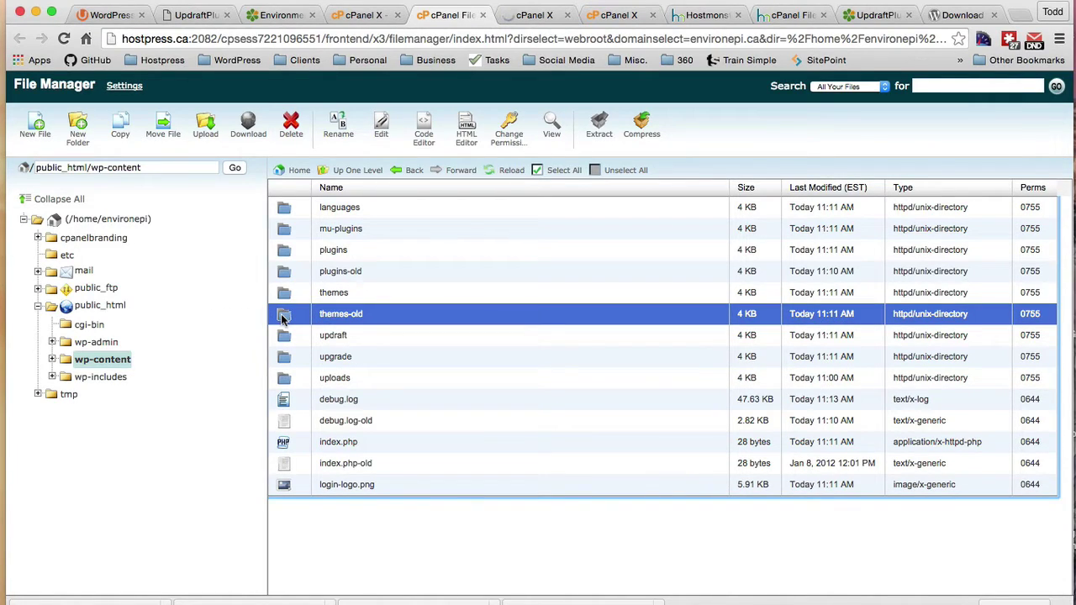
super+click(284, 273)
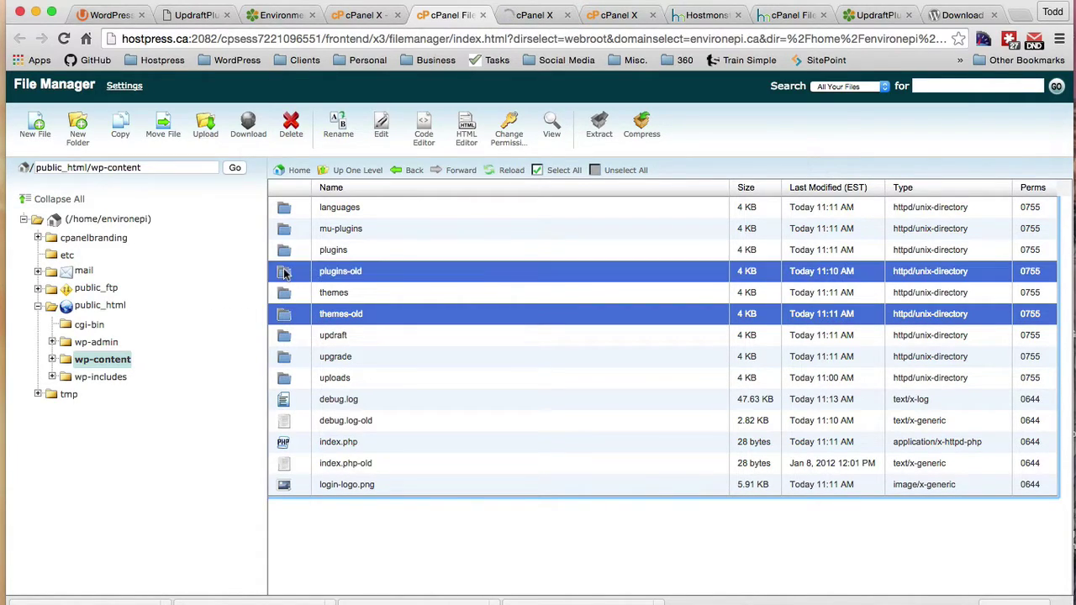
click(291, 127)
click(653, 385)
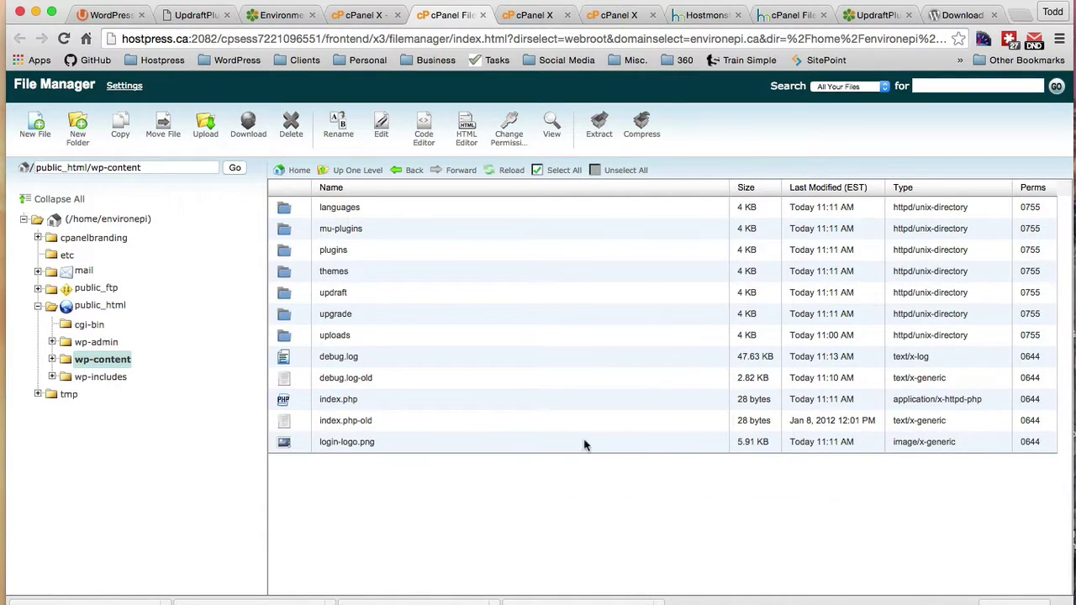
click(287, 380)
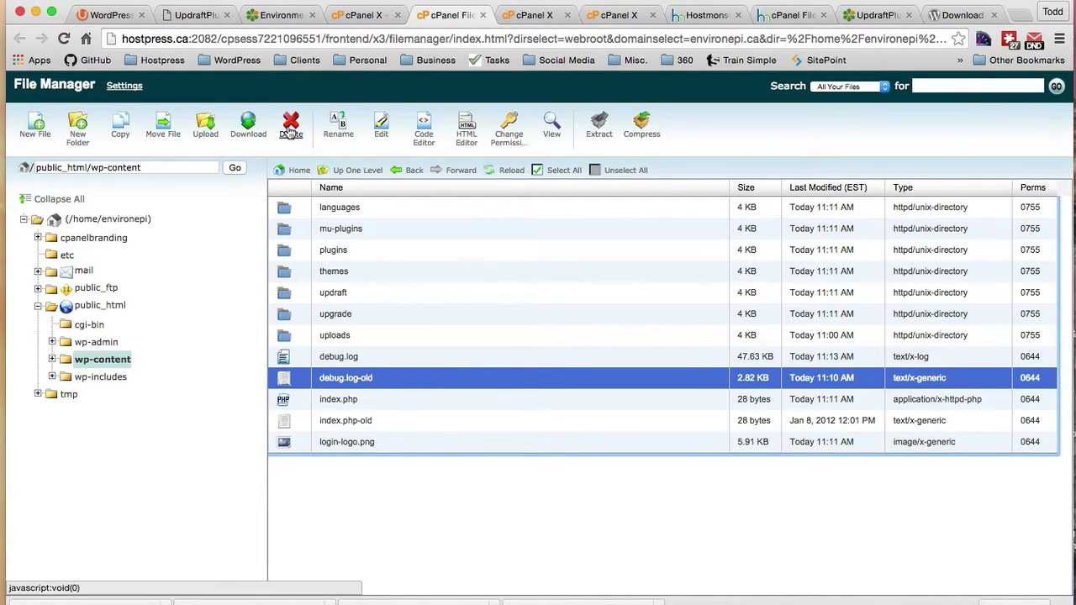
click(290, 134)
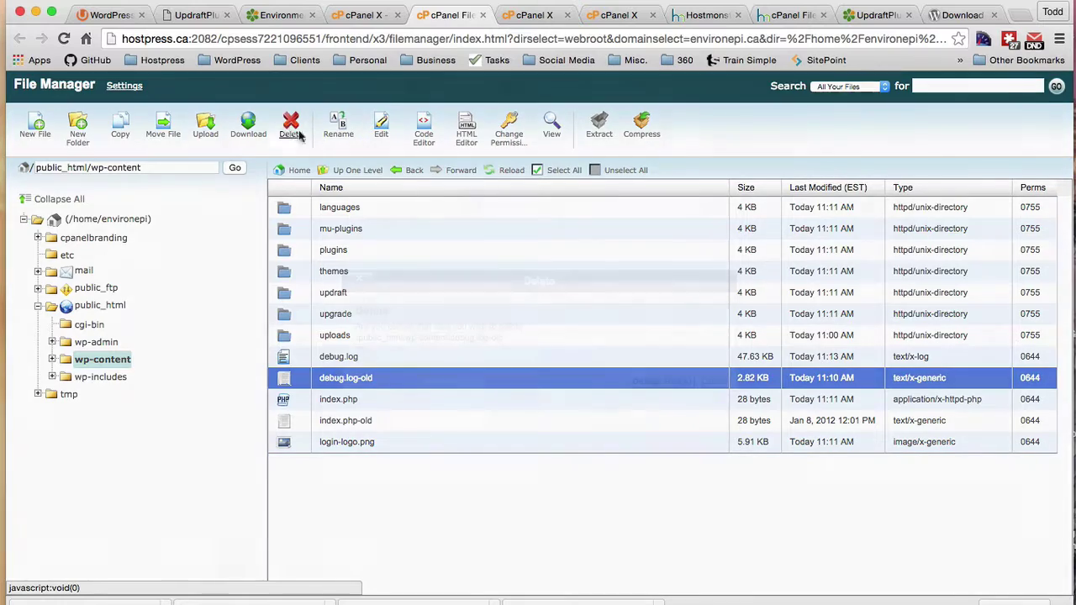
key(Return)
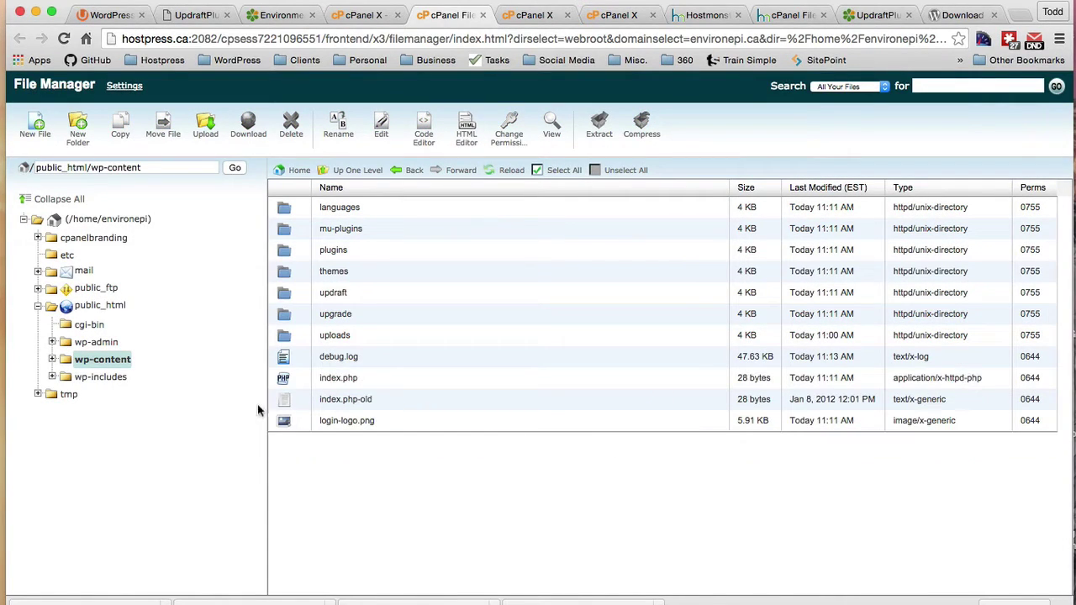
click(286, 400)
click(291, 128)
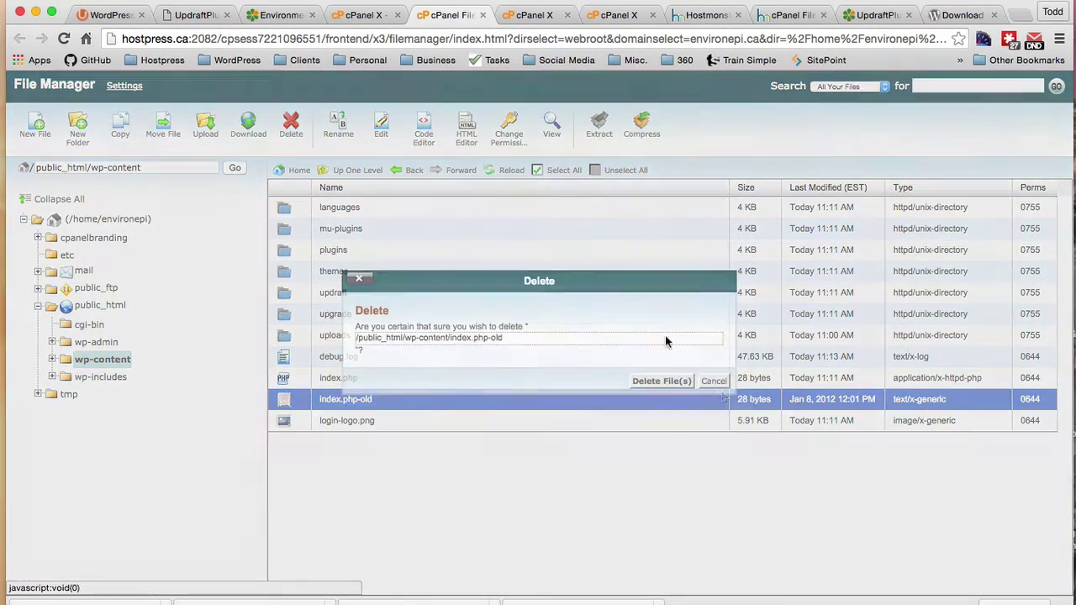
click(654, 381)
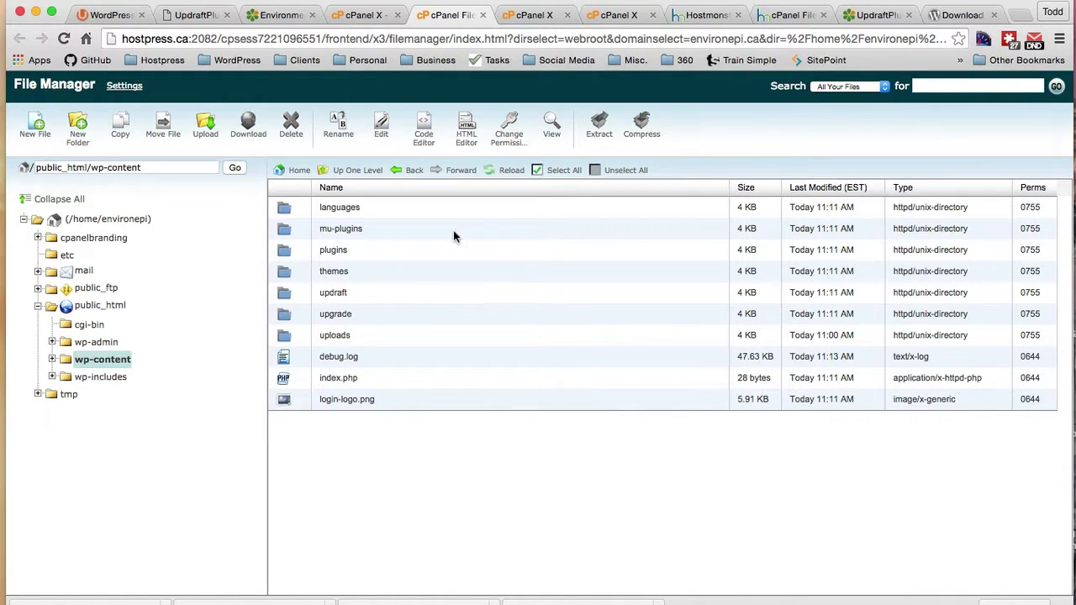
Step: Refresh the listing, delete the old uploads folder and select uploads (2).zip
click(504, 171)
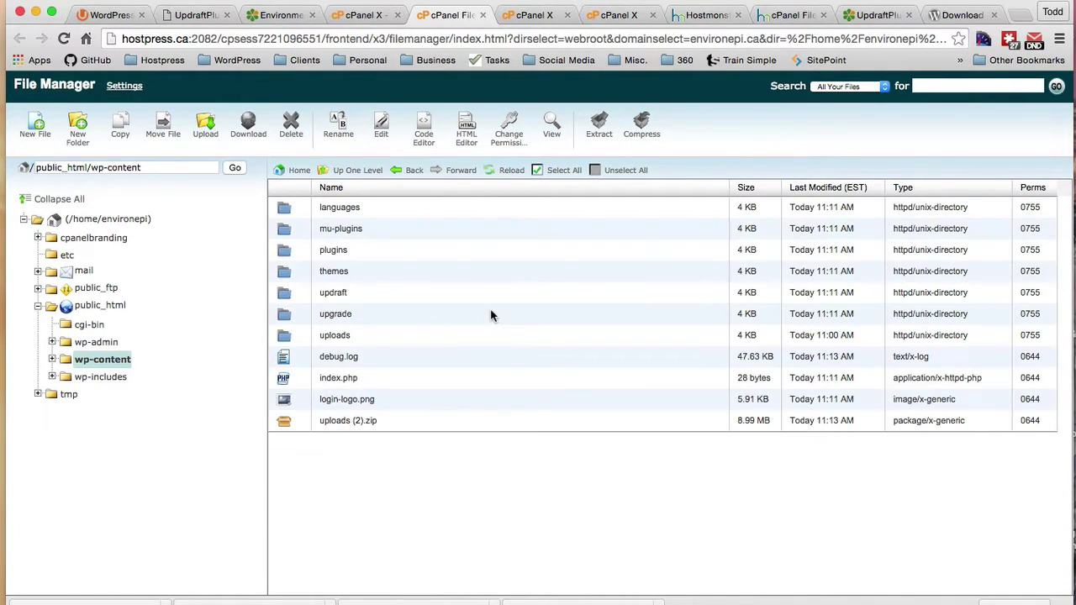
click(285, 338)
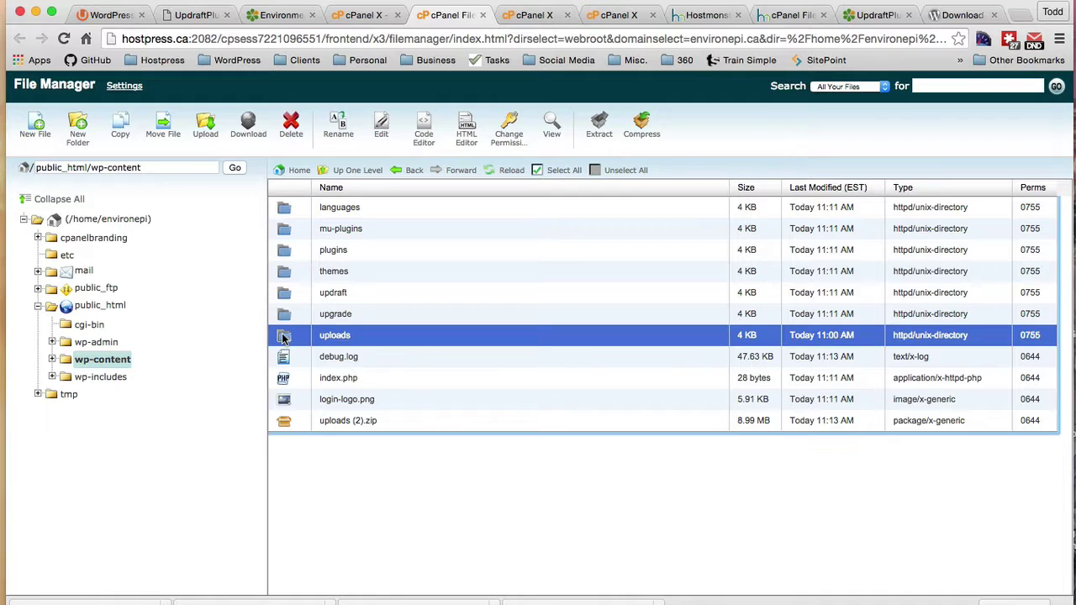
click(289, 133)
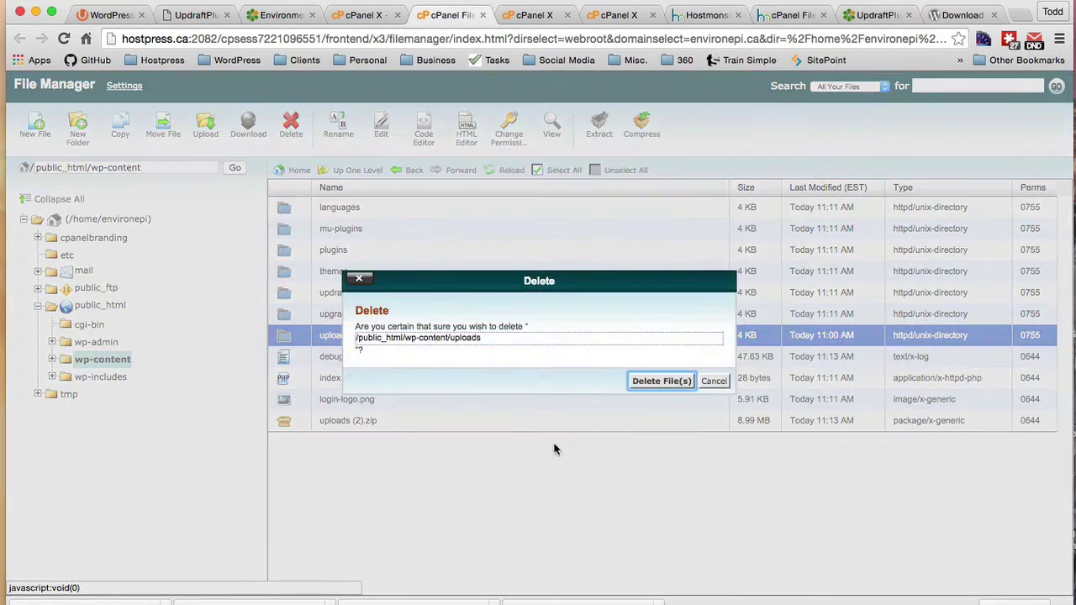
click(663, 382)
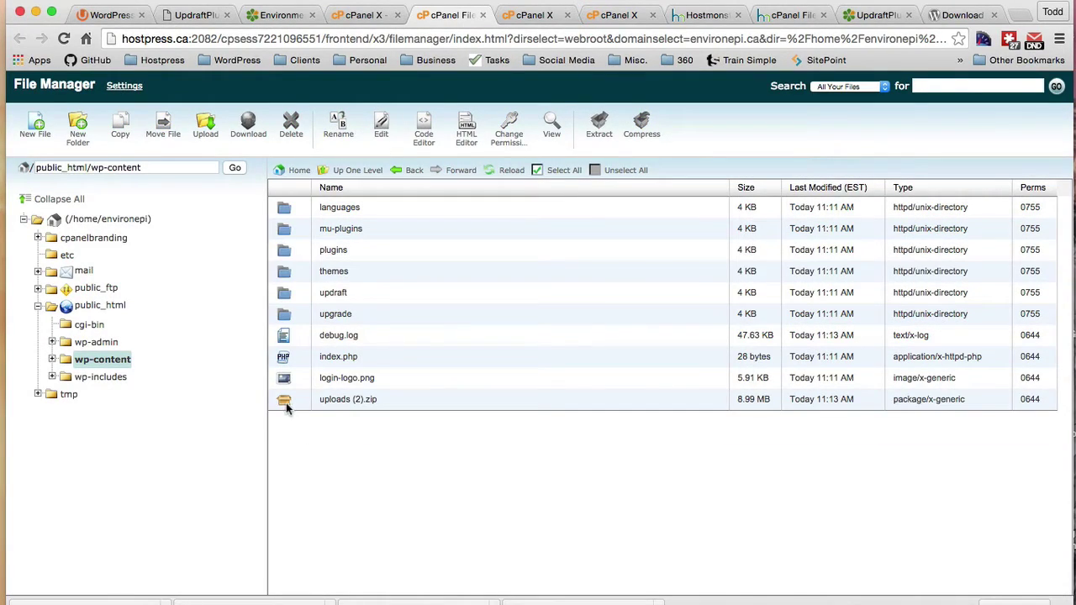
click(289, 402)
Step: Extract uploads (2).zip into wp-content and refresh the listing
click(598, 133)
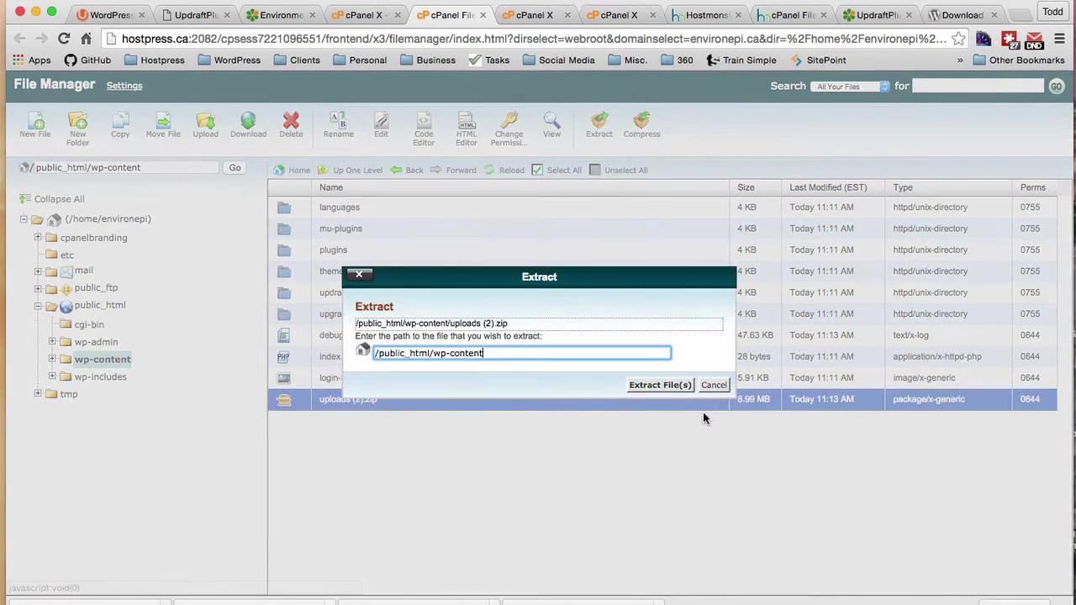
click(607, 385)
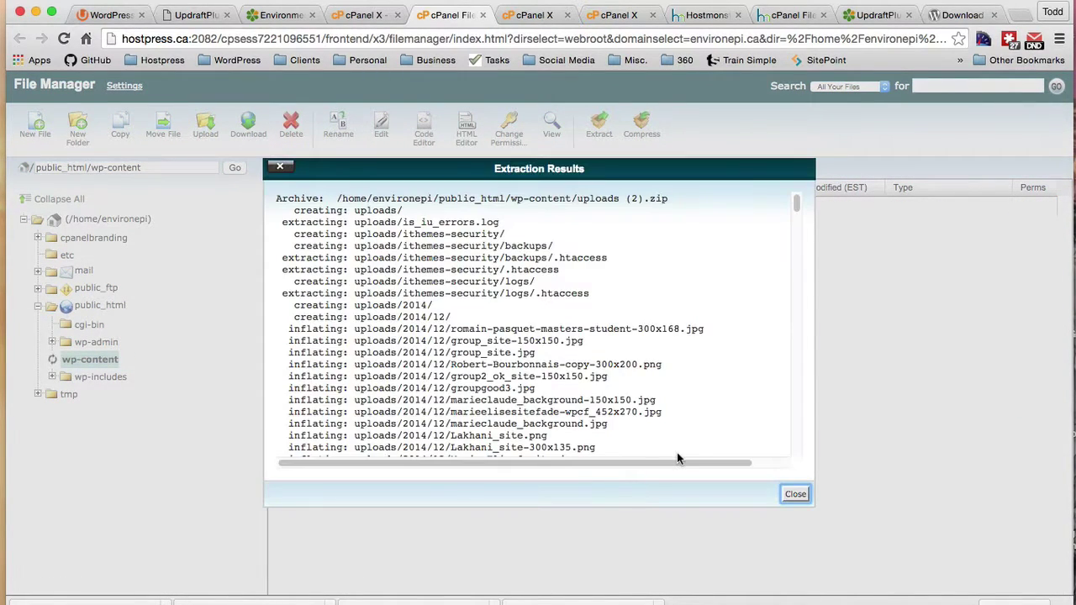
click(794, 493)
click(513, 170)
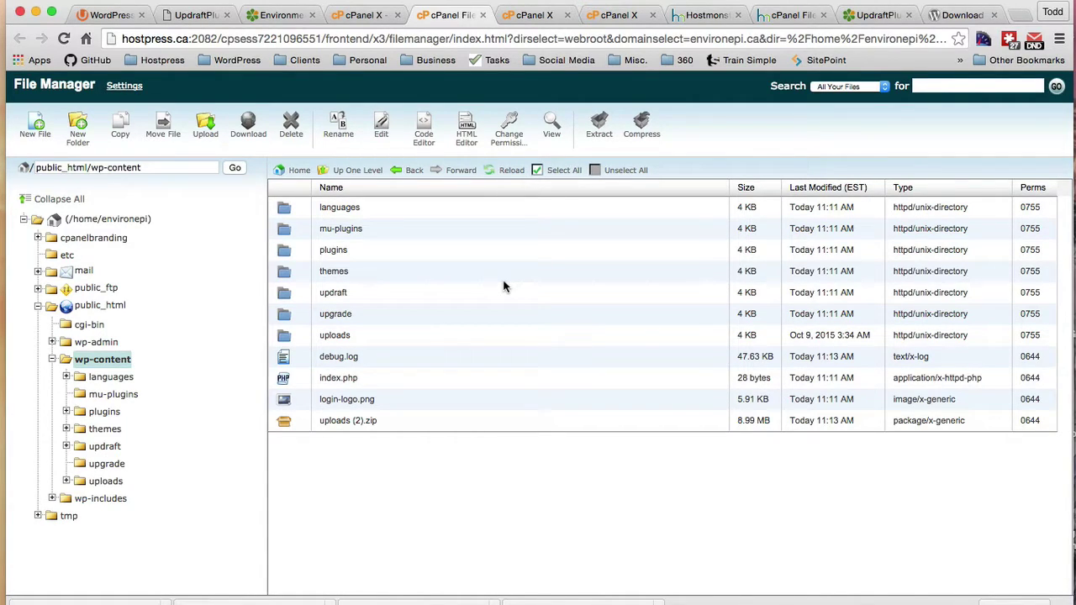
Step: Check the restored uploads folder, then reload the EnvironEpi homepage at 192.185.167.250/~environepi/
double_click(283, 339)
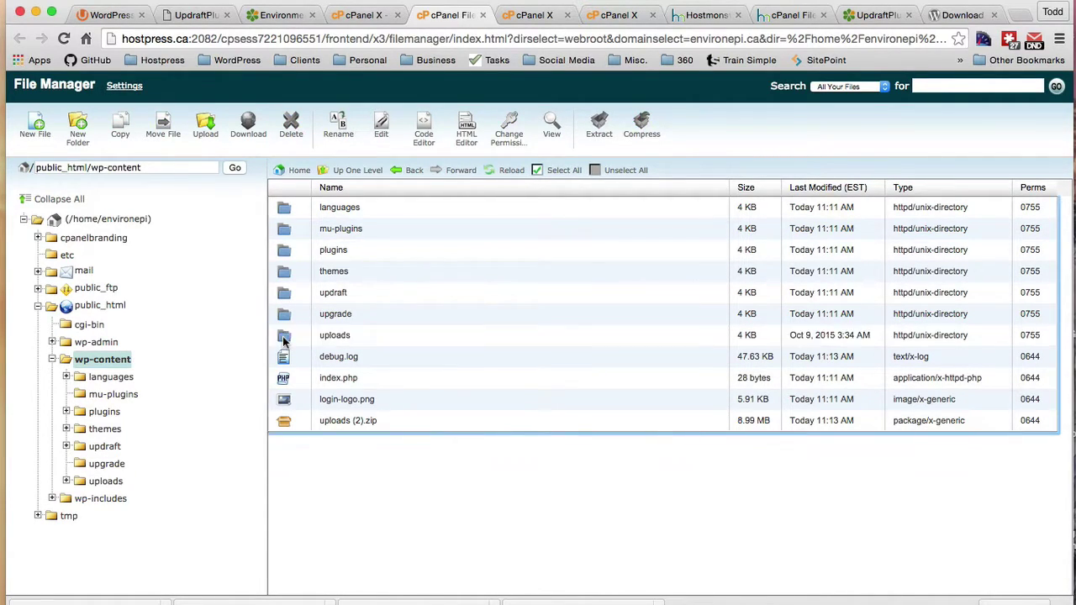
click(345, 169)
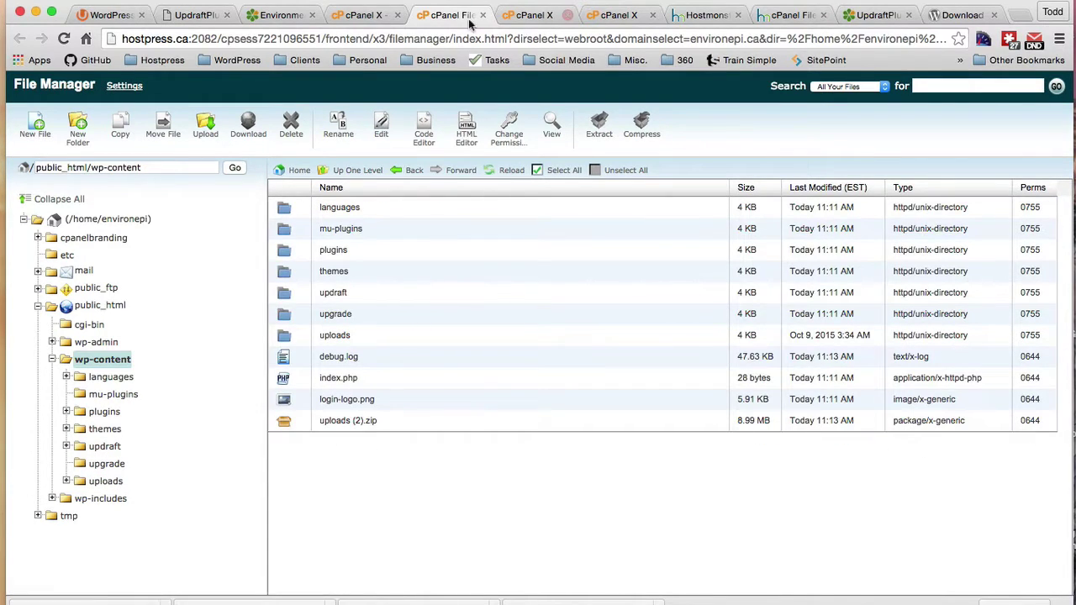
click(280, 14)
click(63, 39)
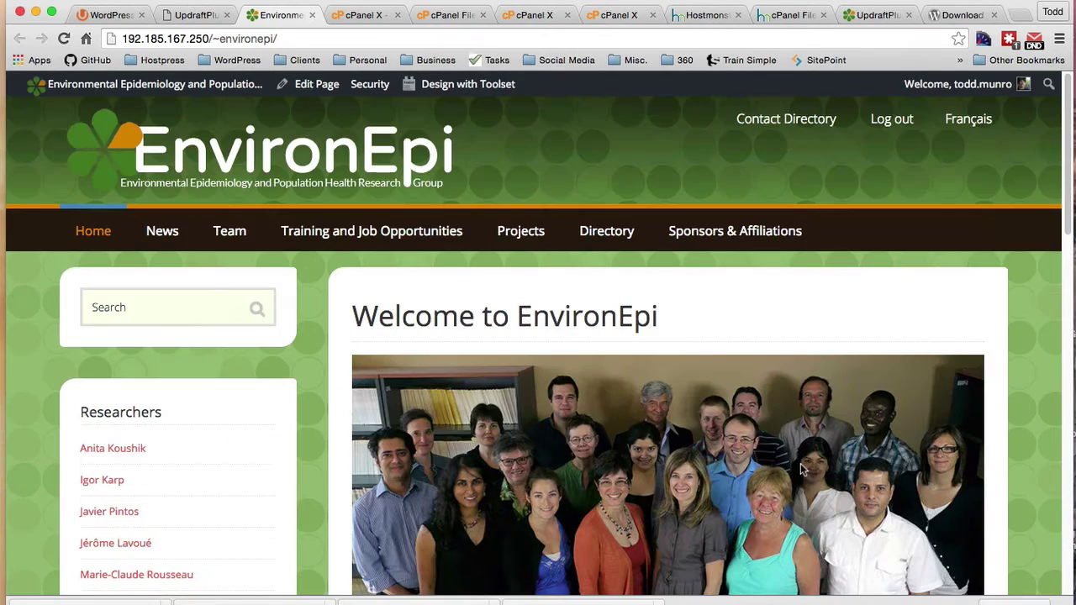
click(609, 240)
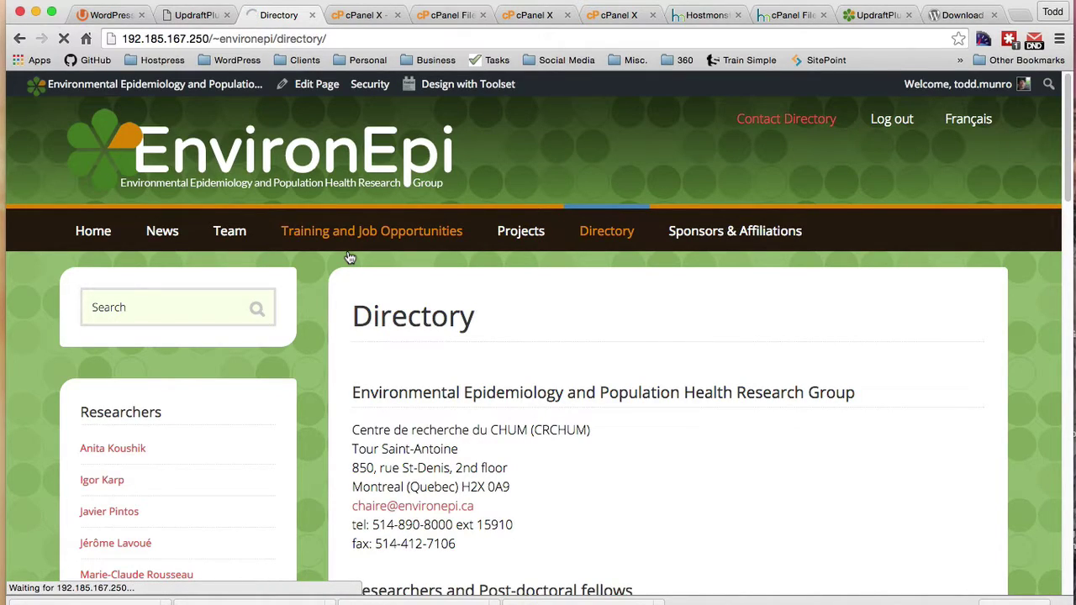
click(978, 125)
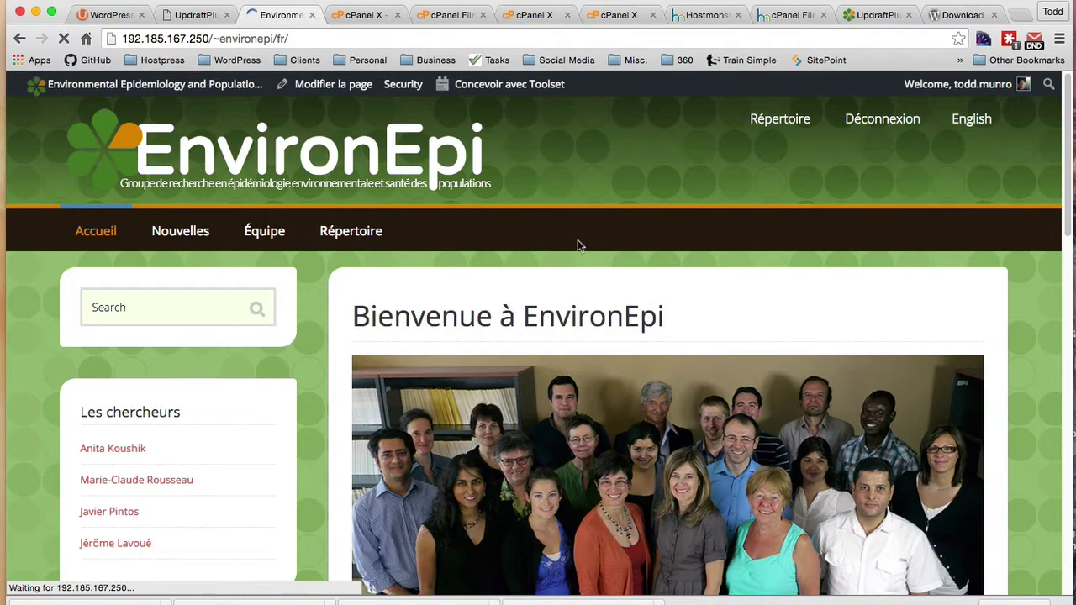
mouse_move(240, 242)
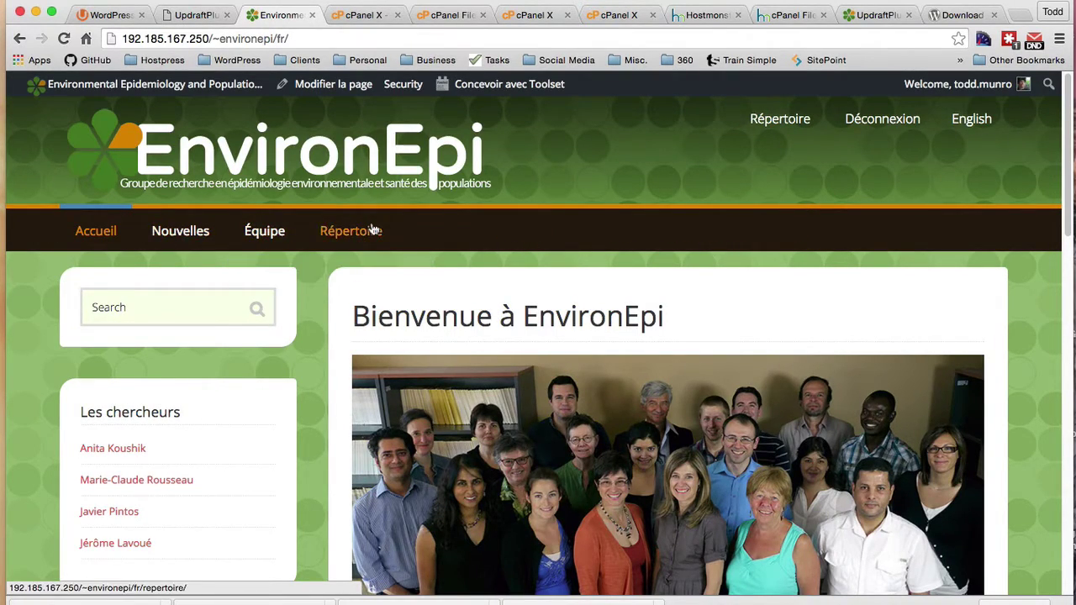
scroll(341, 382, down, 10)
scroll(340, 383, up, 10)
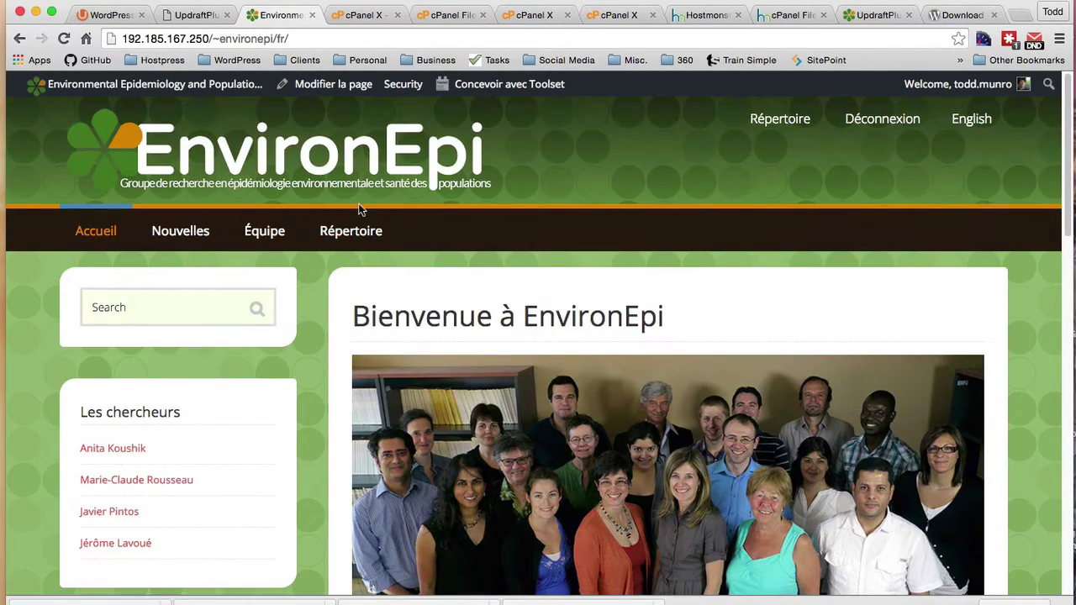
mouse_move(278, 291)
scroll(475, 397, down, 2)
scroll(474, 396, up, 2)
click(973, 119)
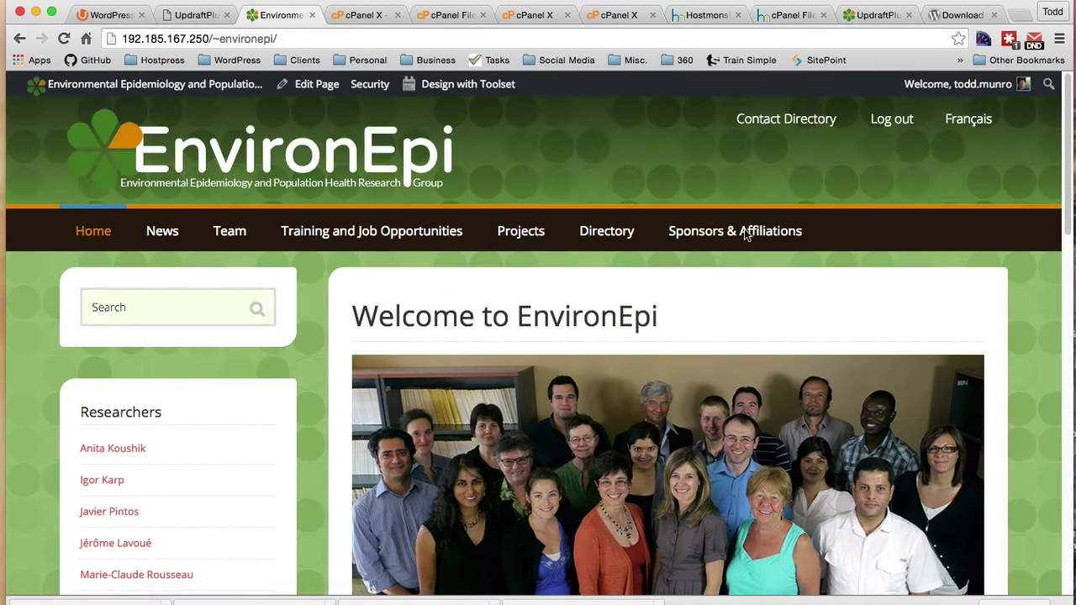
key(ctrl+shift+Tab)
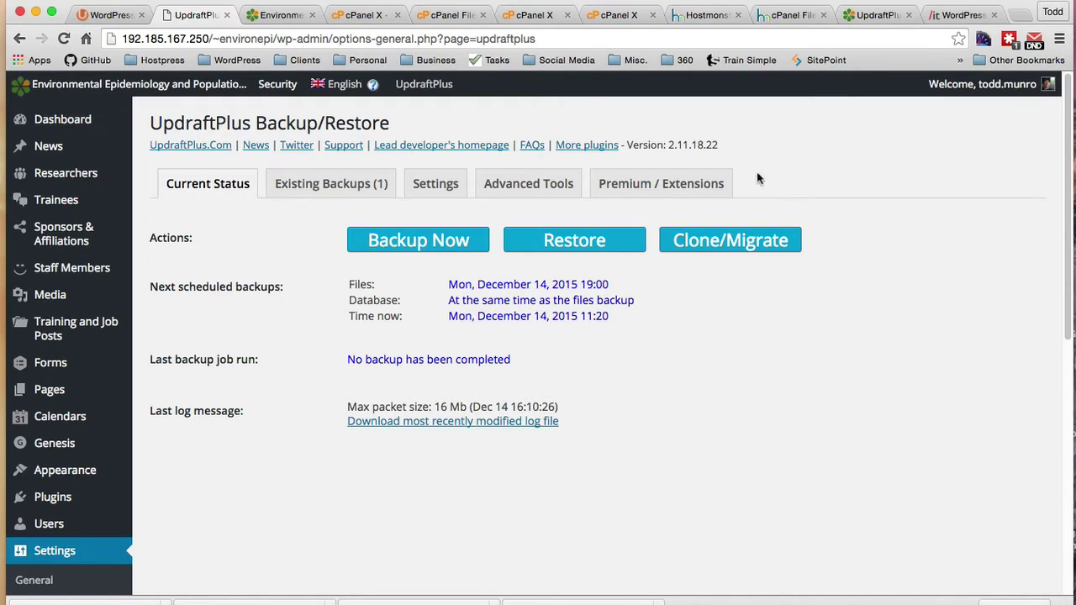
Step: Review UpdraftPlus Advanced Tools, noting the new server address and the search/replace database warning
drag(121, 39, 277, 39)
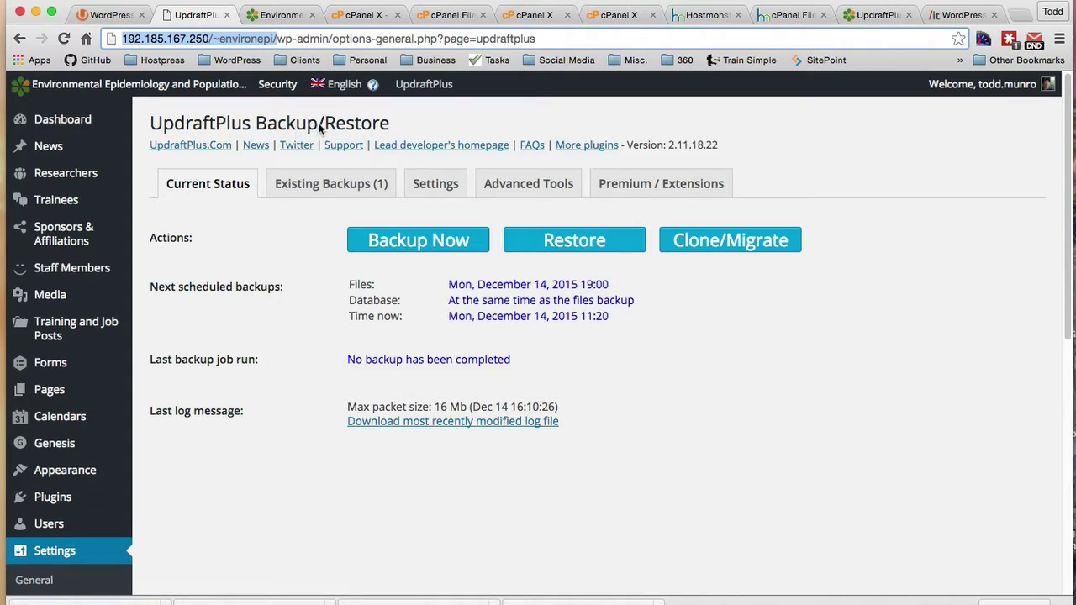
click(526, 183)
scroll(790, 379, down, 10)
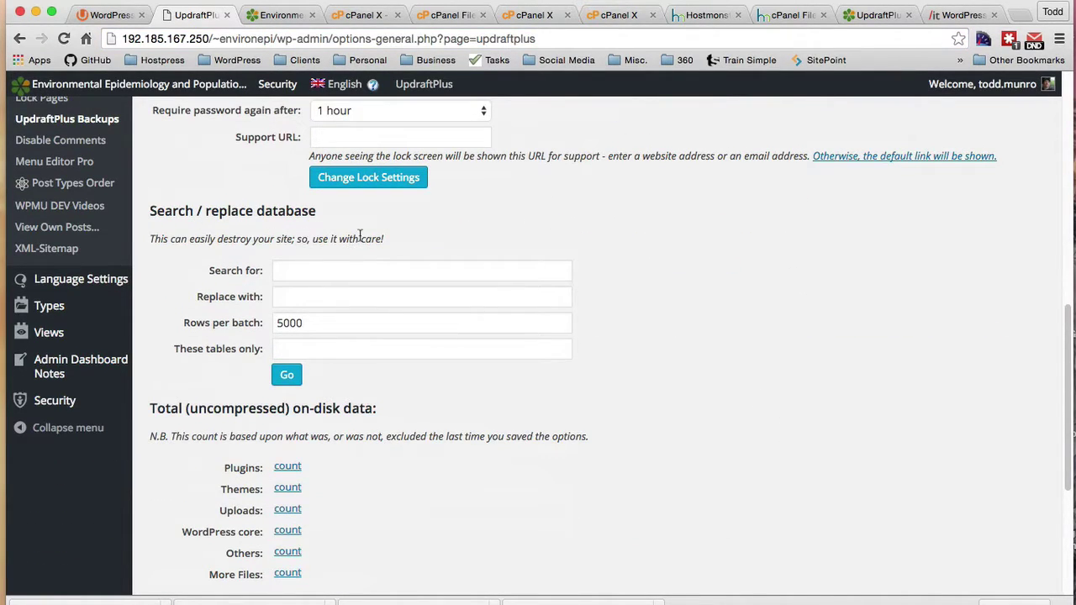
drag(154, 238, 503, 248)
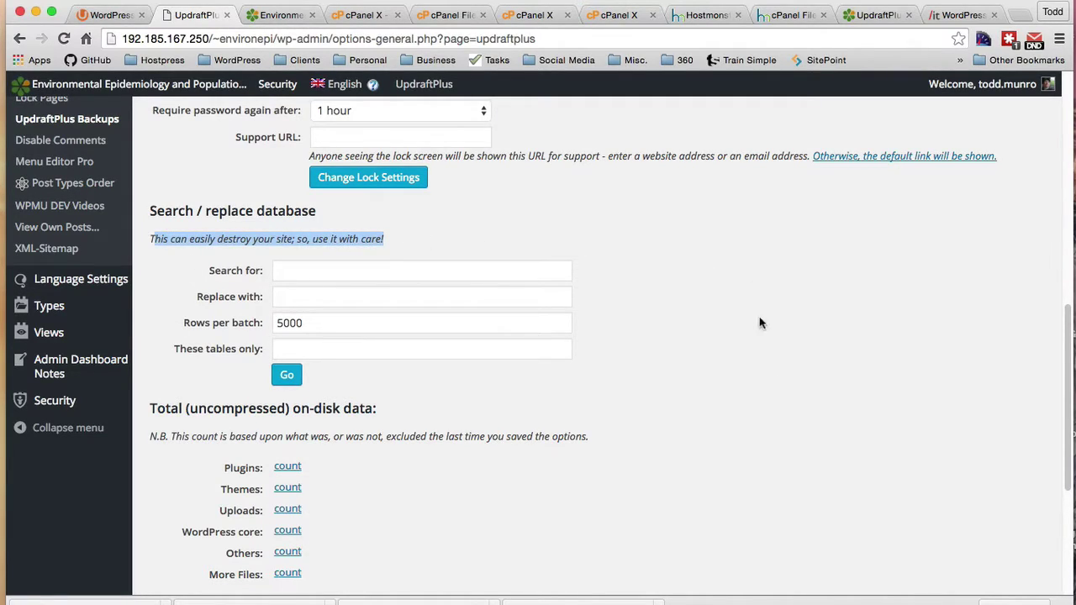
scroll(387, 370, up, 1)
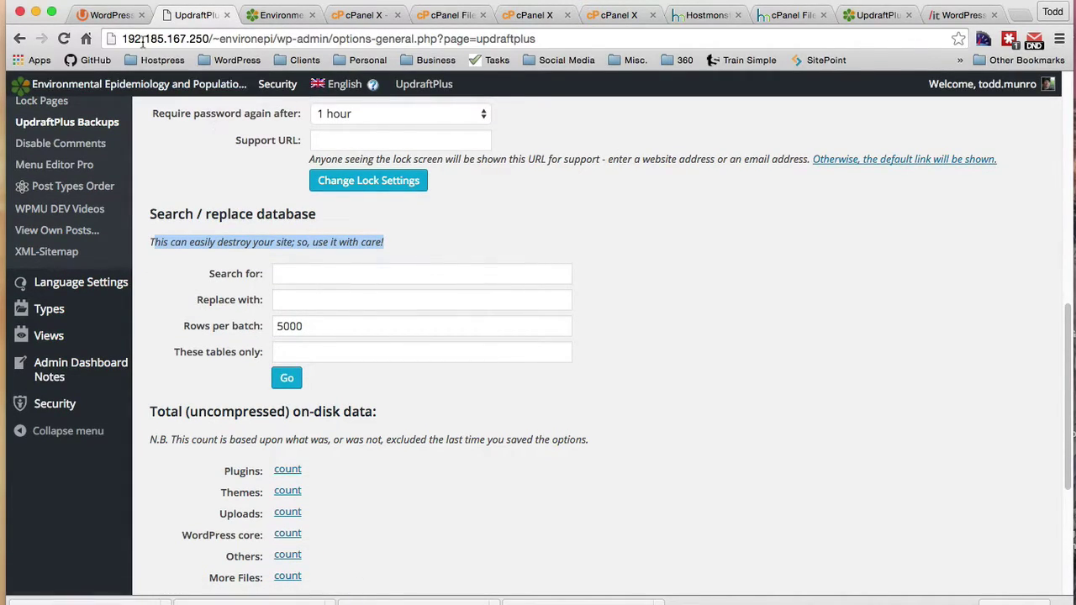
drag(122, 38, 279, 38)
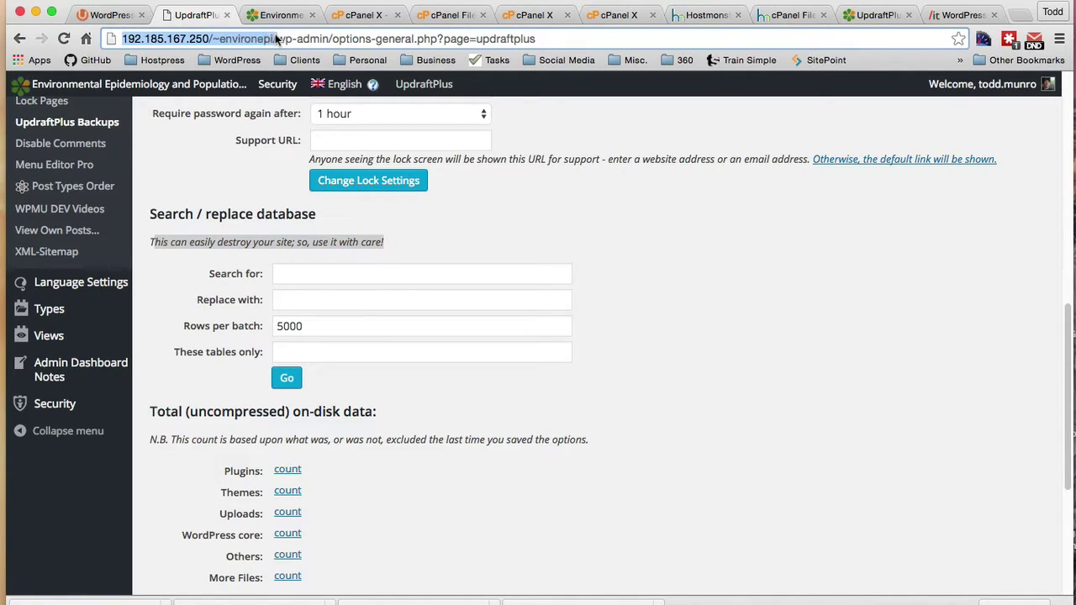
scroll(744, 395, up, 1)
scroll(743, 398, up, 1)
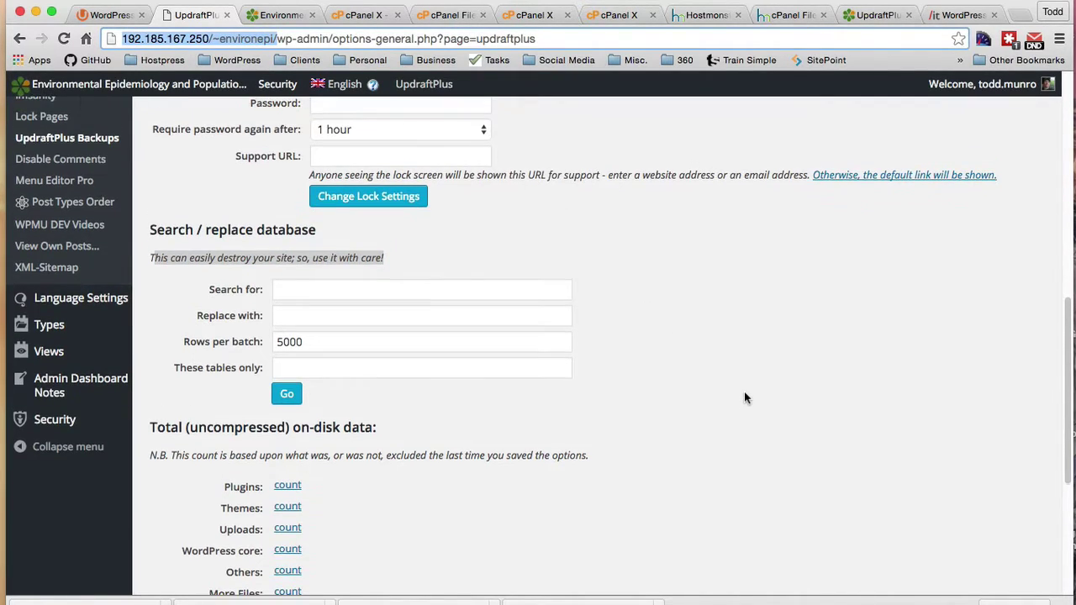
scroll(744, 395, up, 10)
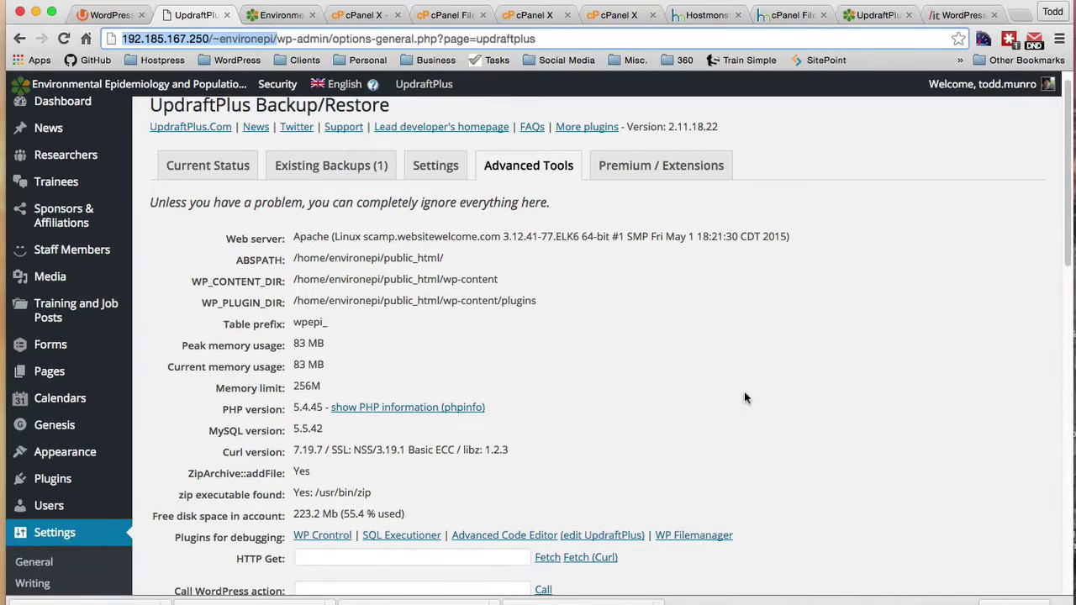
Step: Check existing backups, then start a one-time backup with files excluded
click(320, 189)
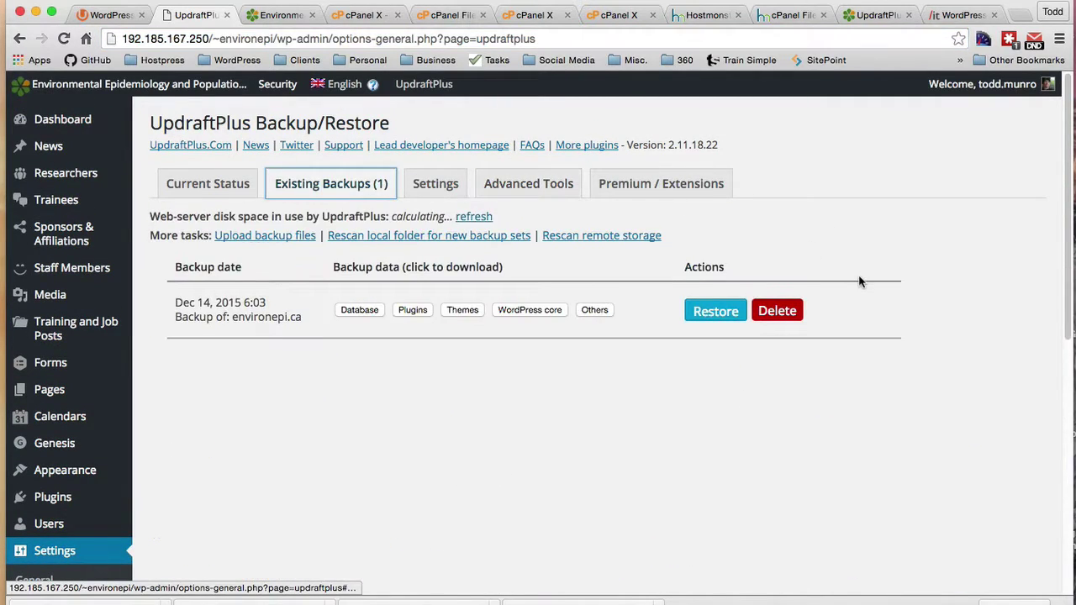
click(207, 187)
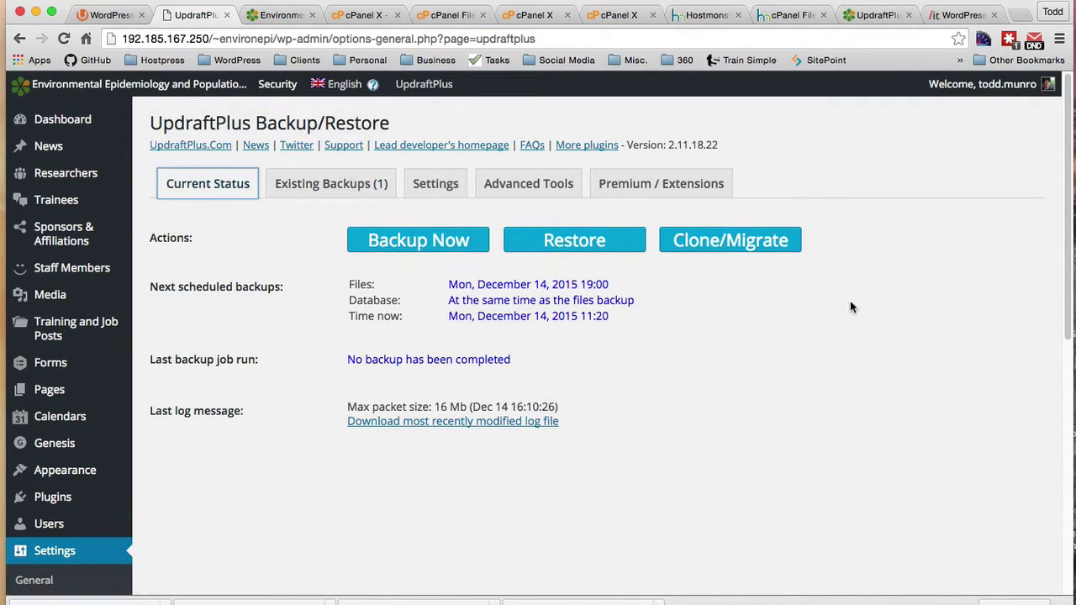
click(398, 246)
click(310, 257)
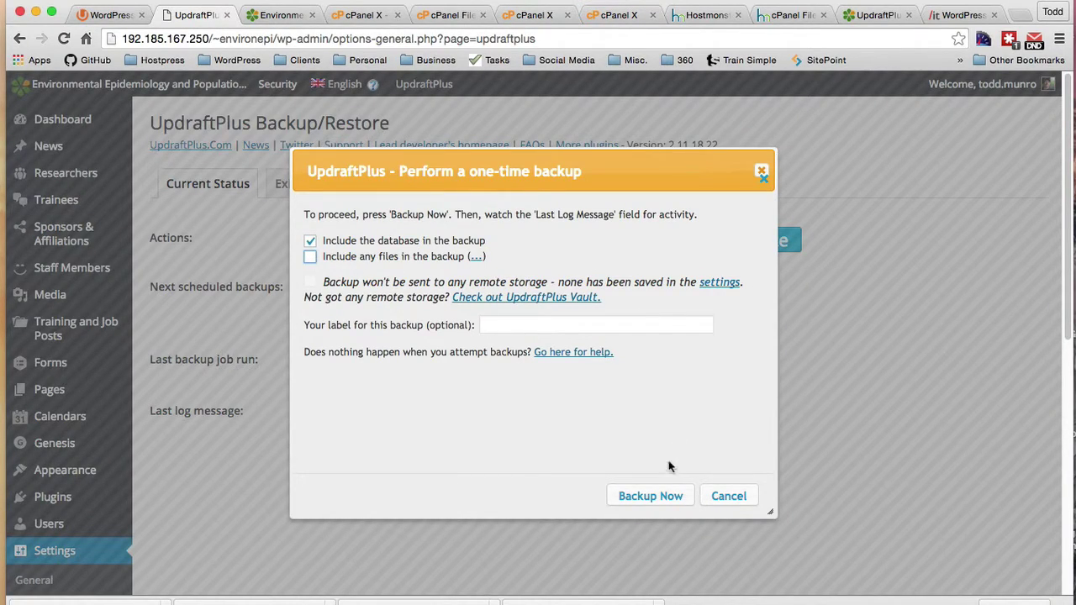
click(646, 498)
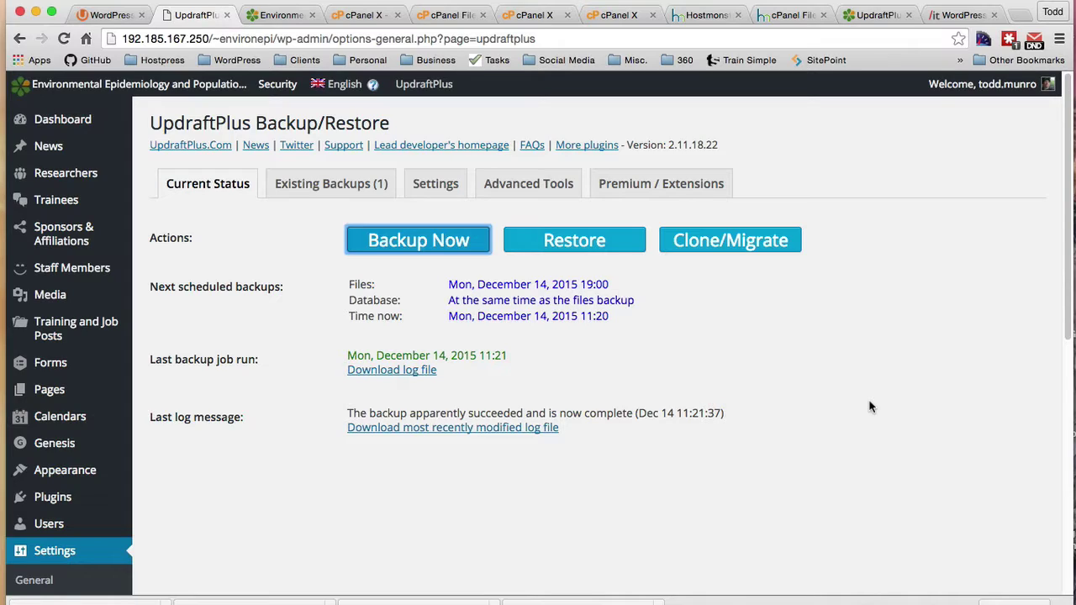
Step: Download the stable v2.1.0 Search Replace DB script from interconnect/it, then return to EnvironEpi
click(942, 15)
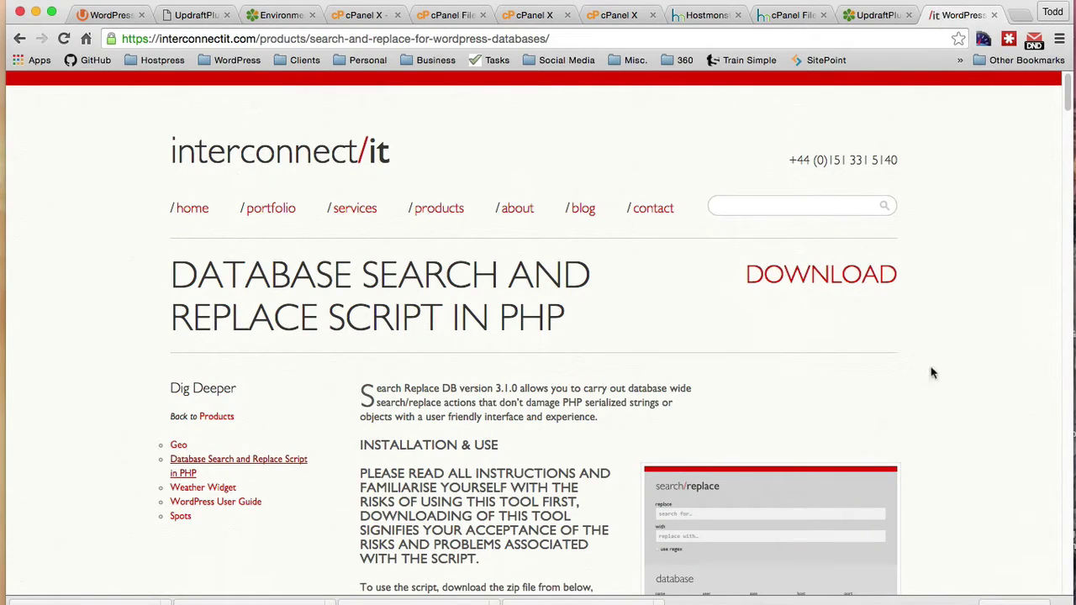
scroll(955, 407, down, 1)
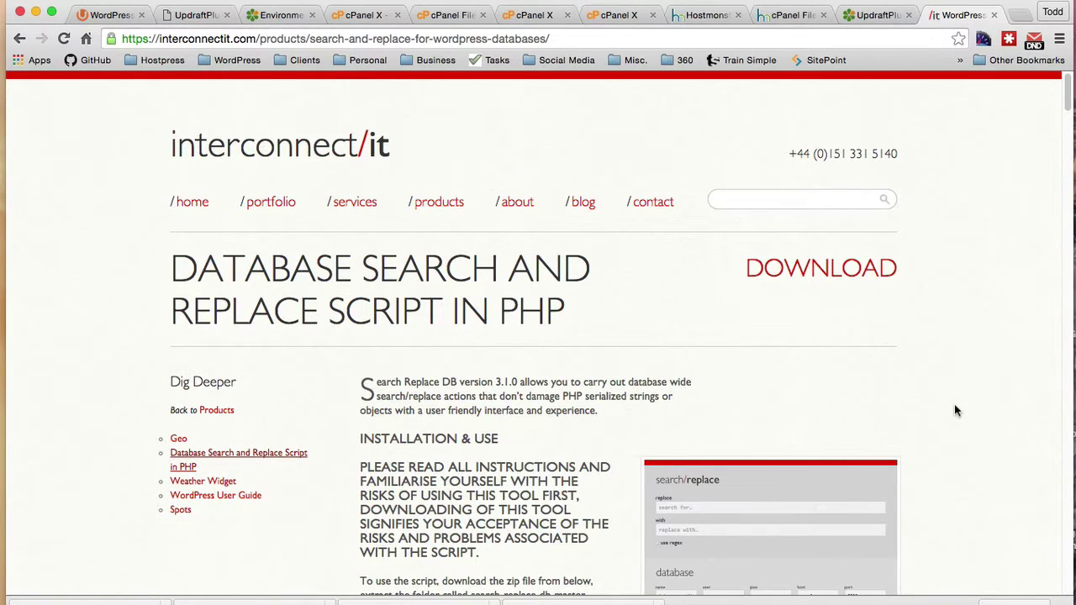
scroll(955, 410, down, 10)
scroll(955, 410, down, 8)
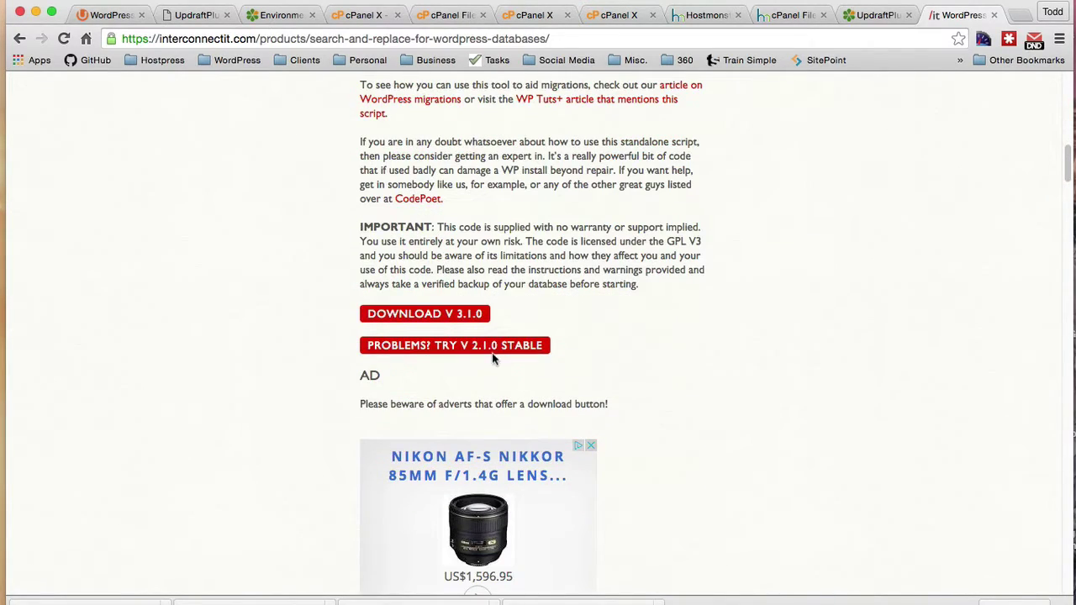
click(483, 352)
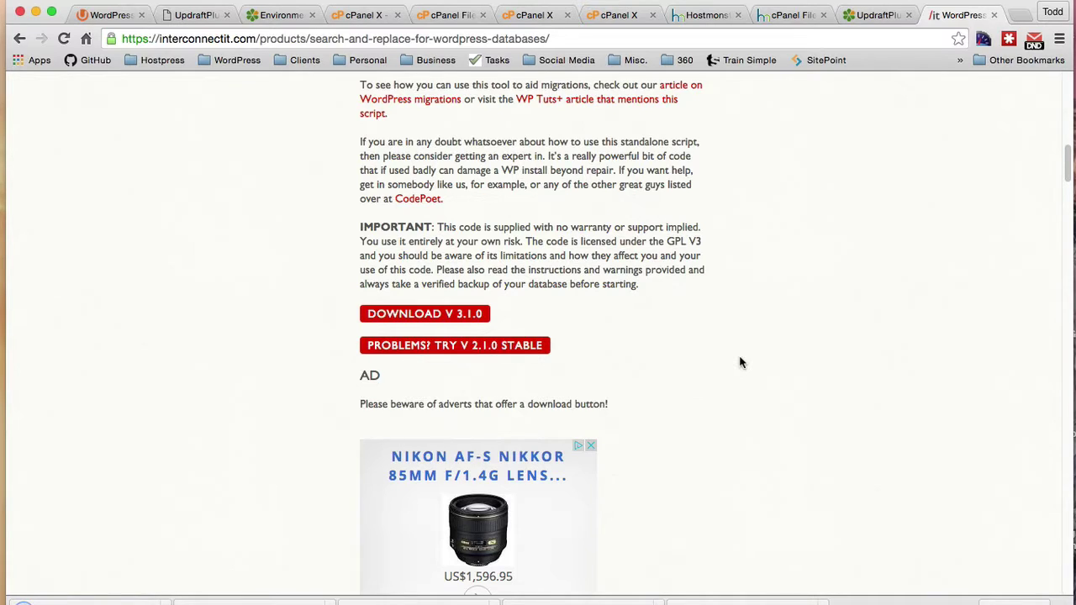
key(super+3)
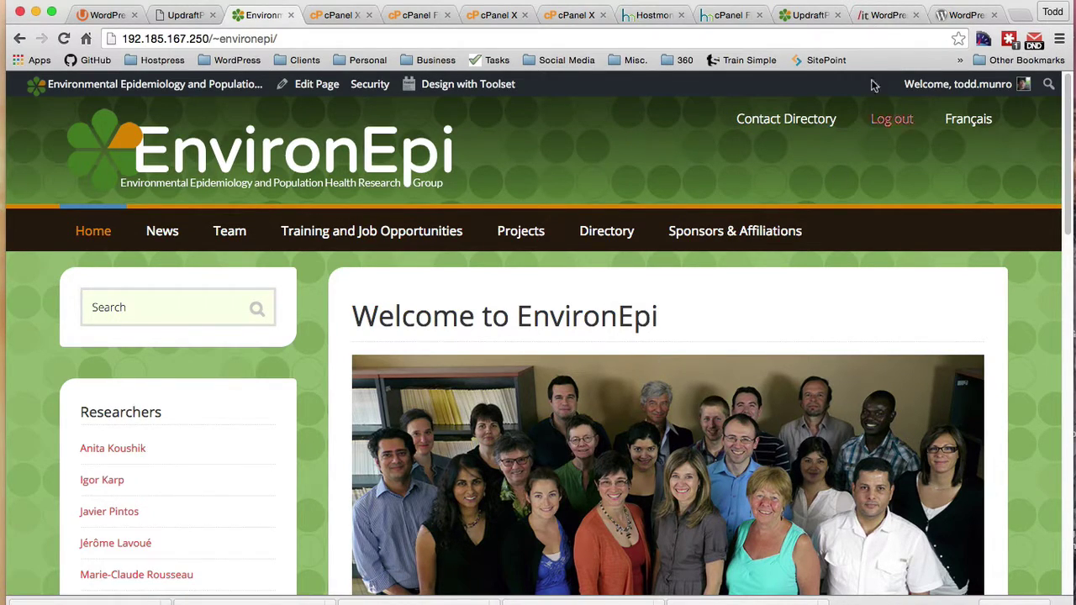
Step: Upload searchreplacedb21.zip into the public_html/sc folder in File Manager
click(883, 14)
scroll(703, 356, down, 10)
scroll(703, 355, up, 7)
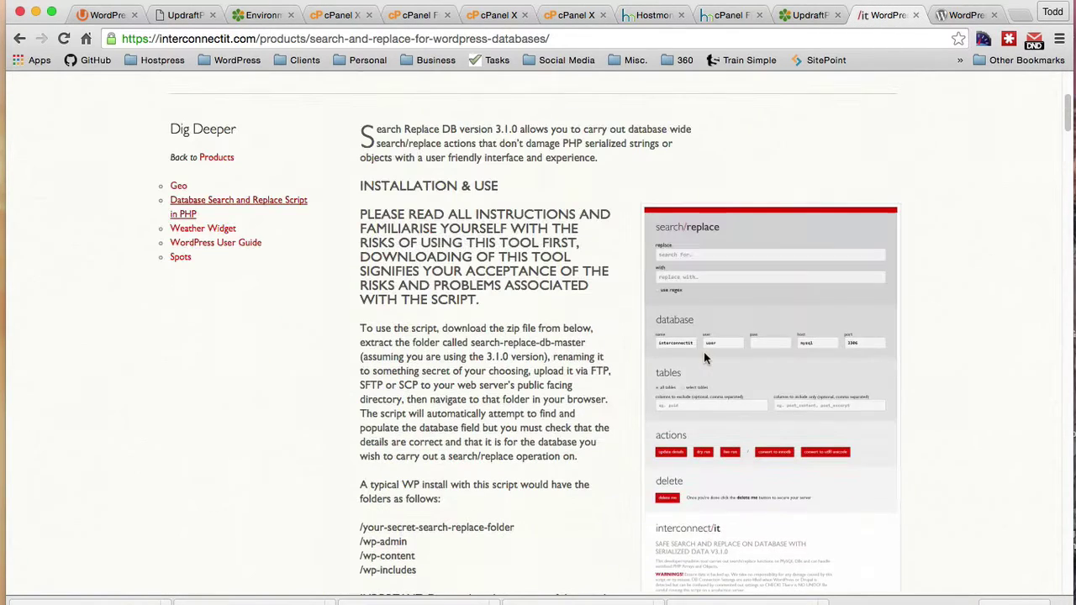
click(336, 15)
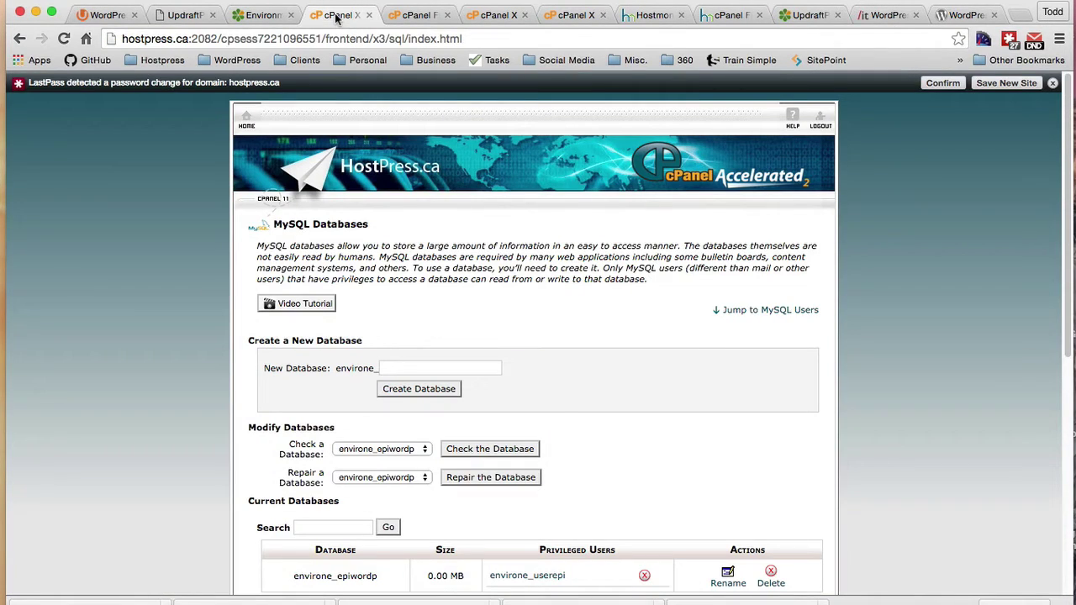
click(420, 20)
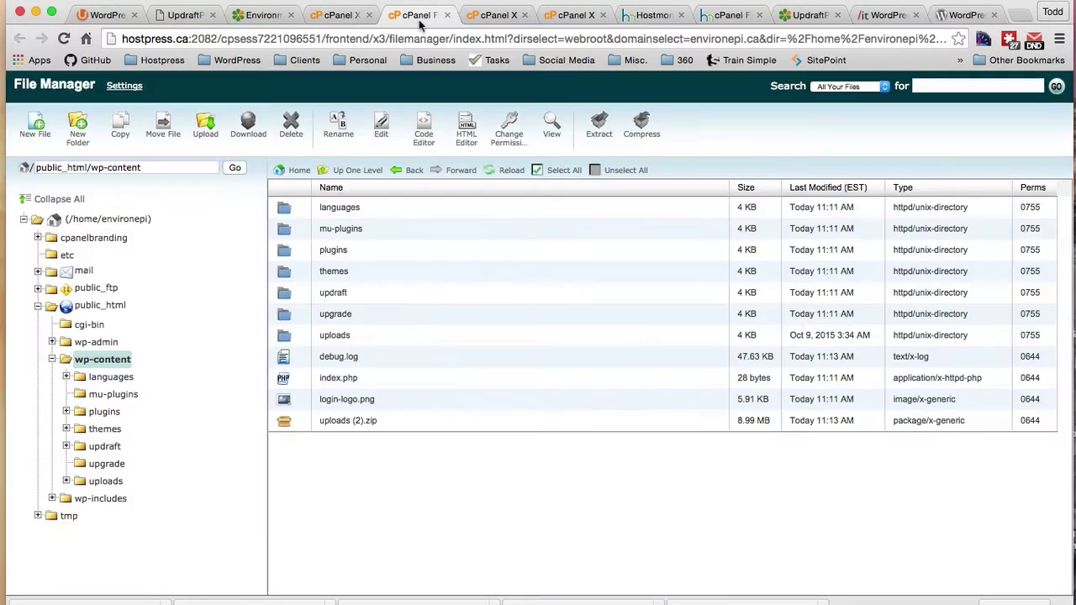
click(88, 367)
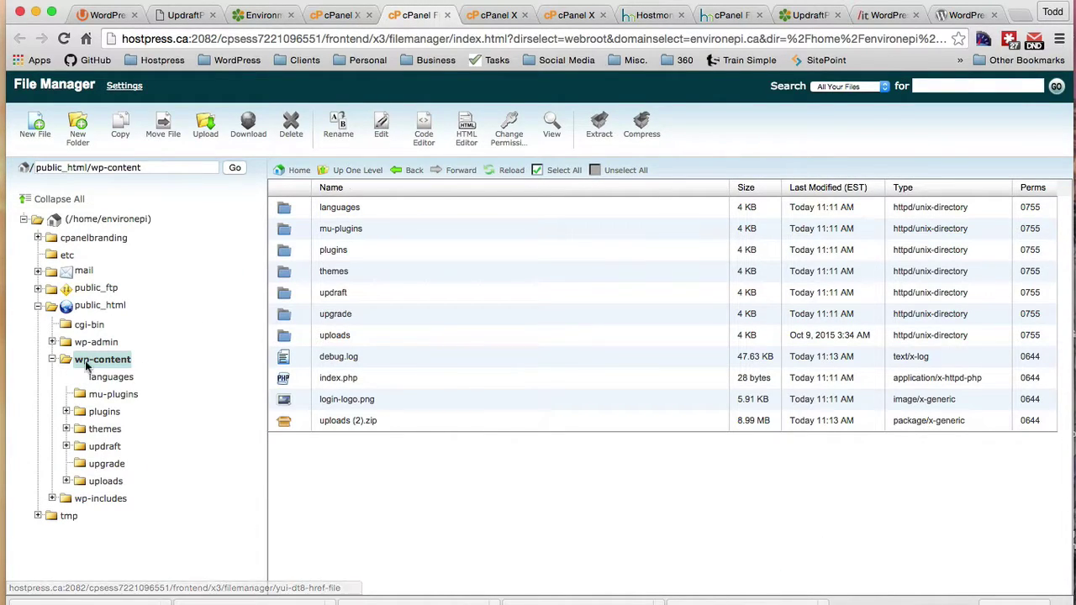
click(91, 308)
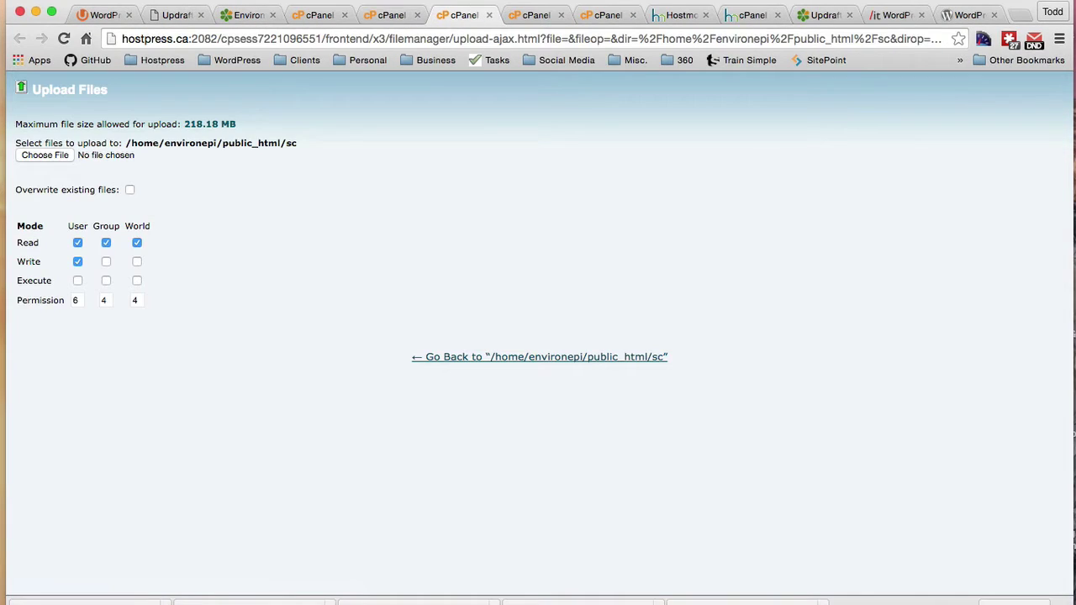
drag(857, 168, 96, 151)
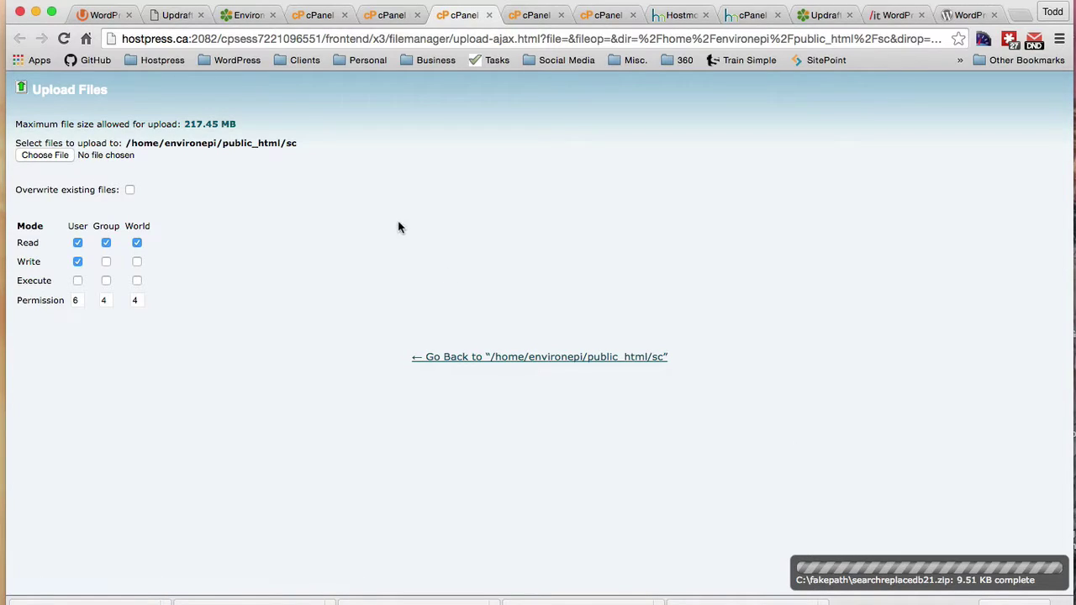
Step: Move searchreplacedb2.php from sc up into public_html
key(ctrl+shift+Tab)
click(284, 211)
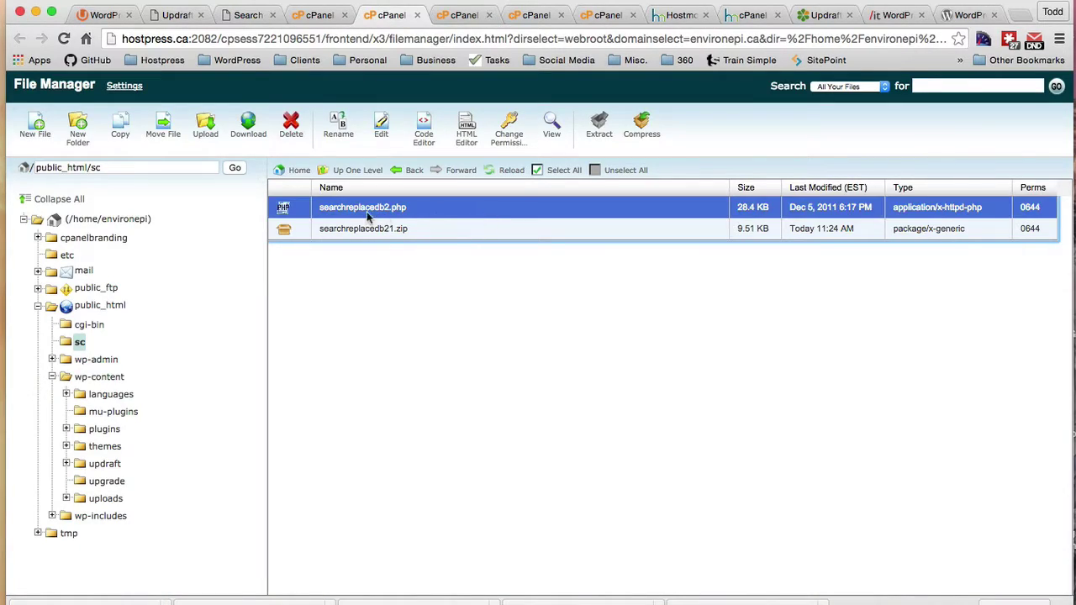
drag(284, 210, 486, 276)
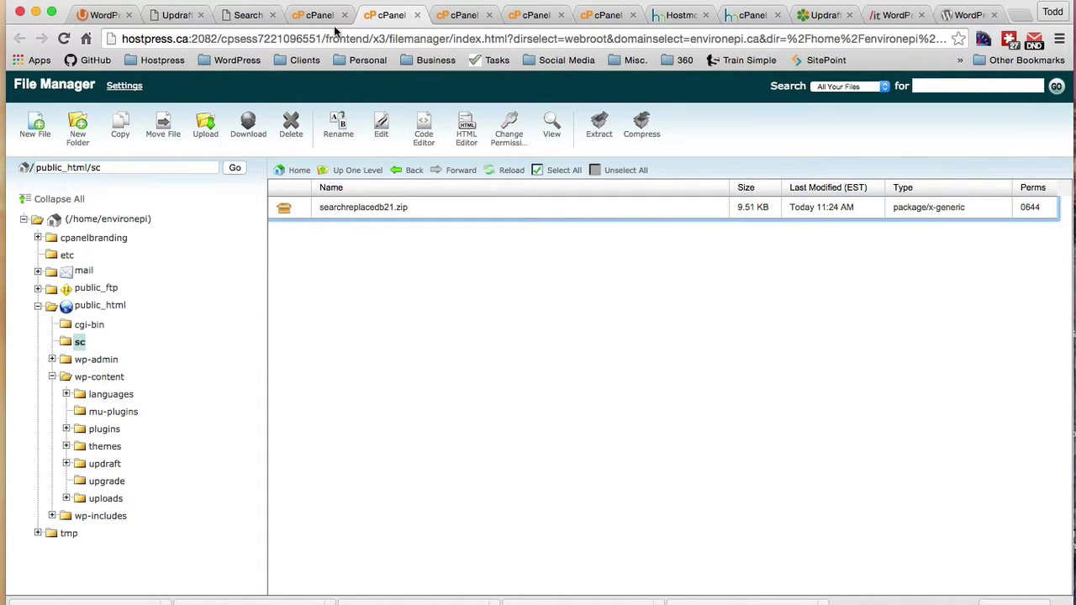
click(252, 12)
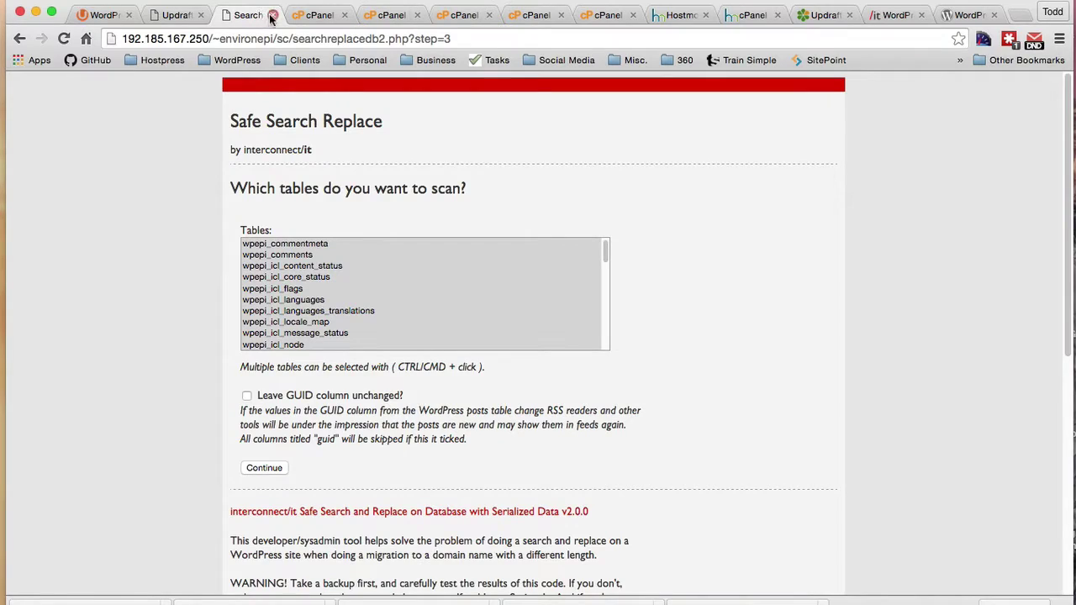
Step: Load searchreplacedb2.php on the site, submit the database details and confirm the tables
click(273, 15)
click(172, 17)
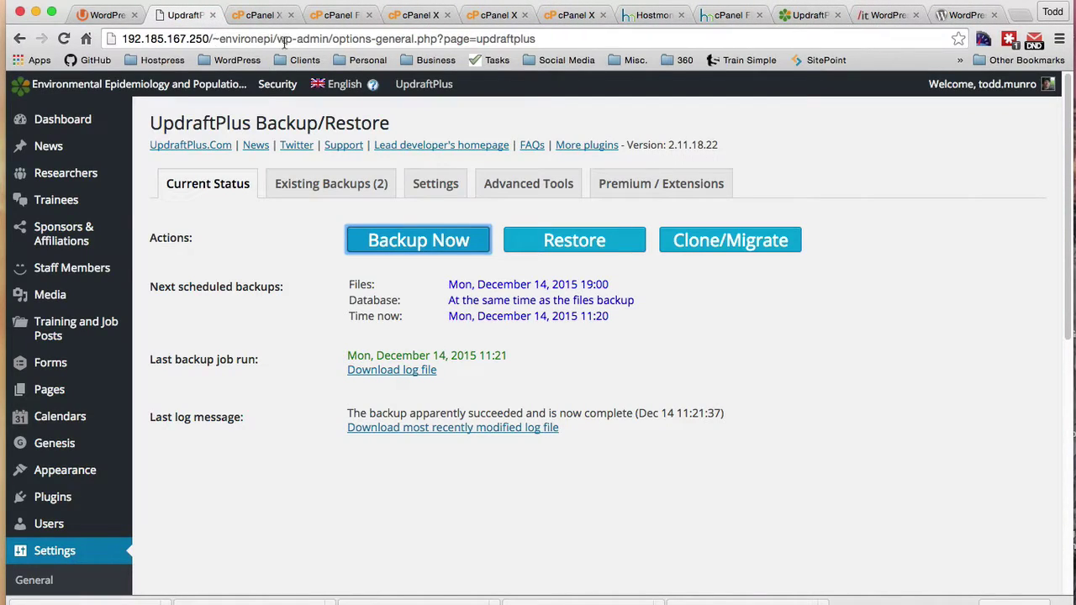
drag(277, 38, 756, 63)
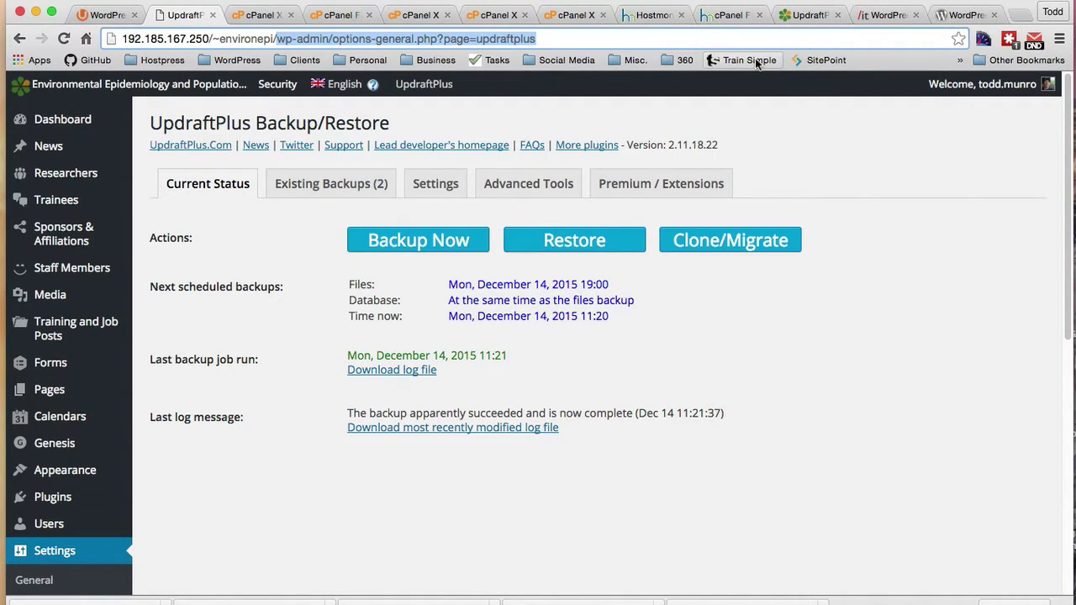
text(searchreplacedb2.php)
key(Return)
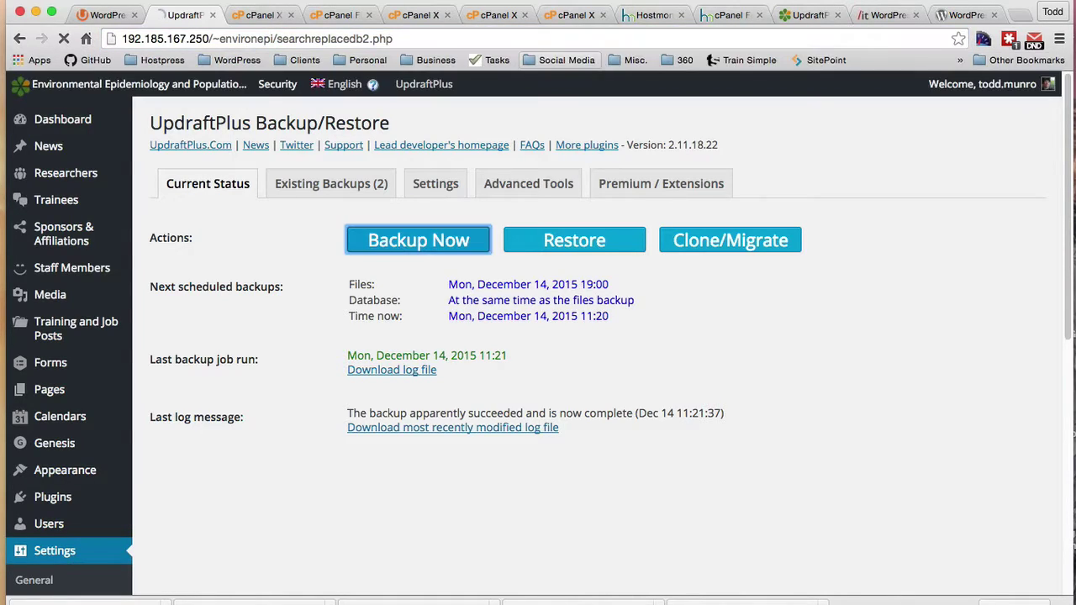
click(266, 305)
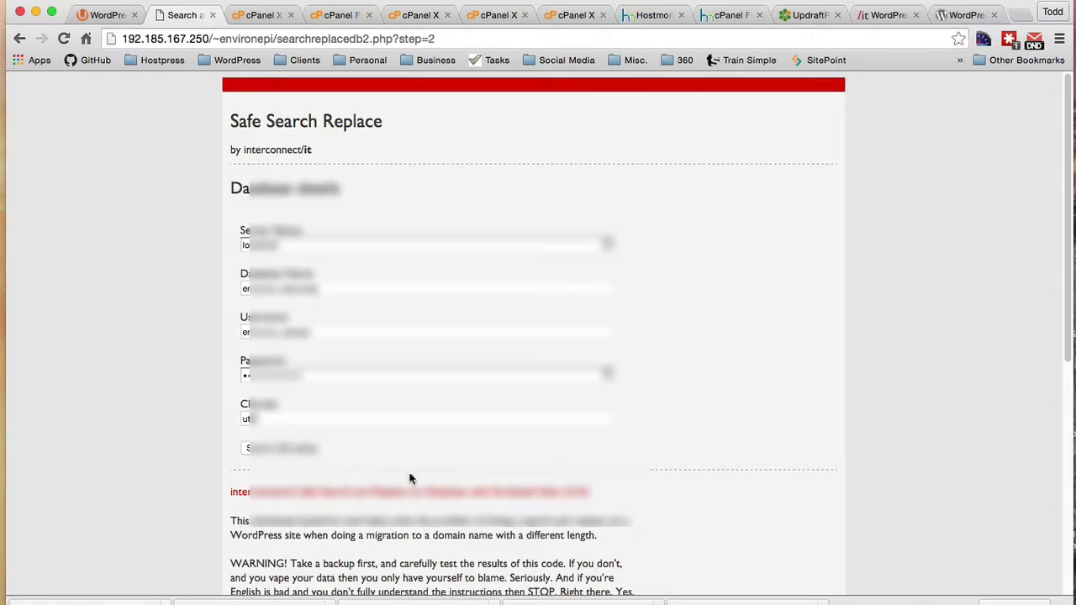
click(280, 448)
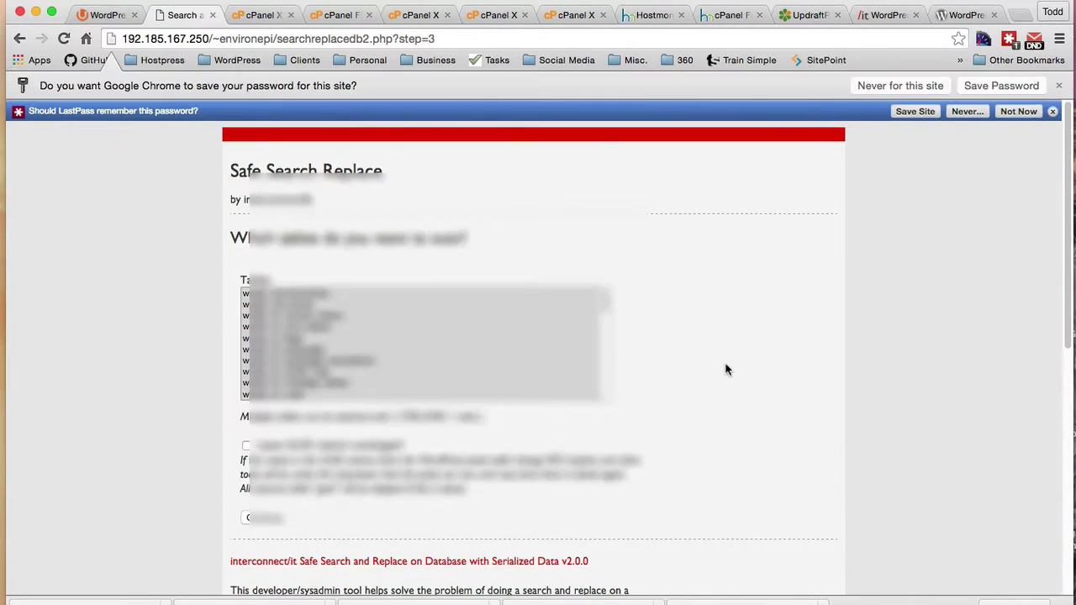
click(262, 518)
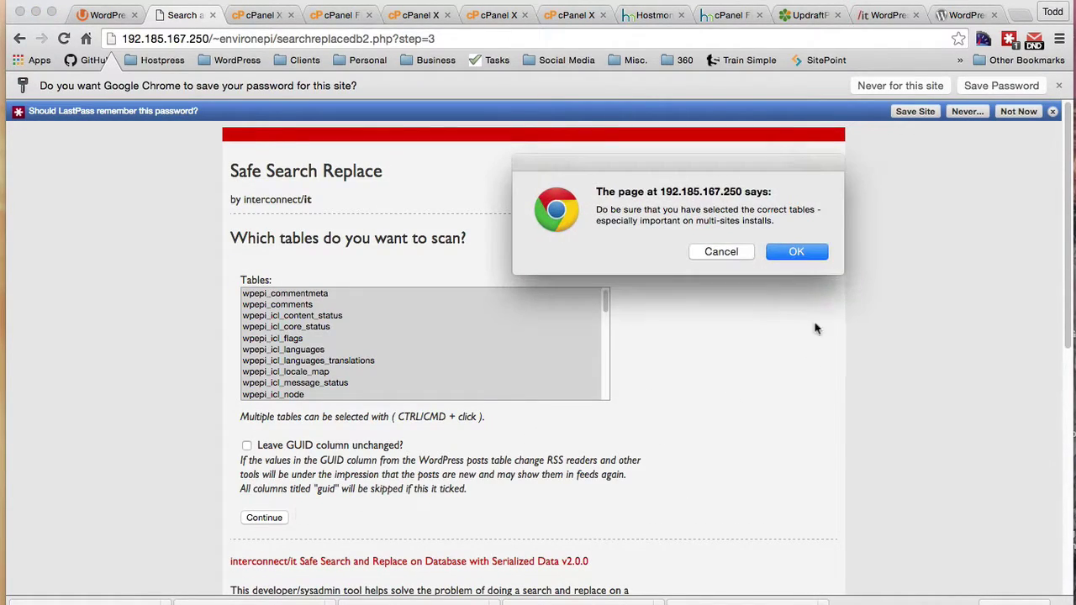
click(794, 247)
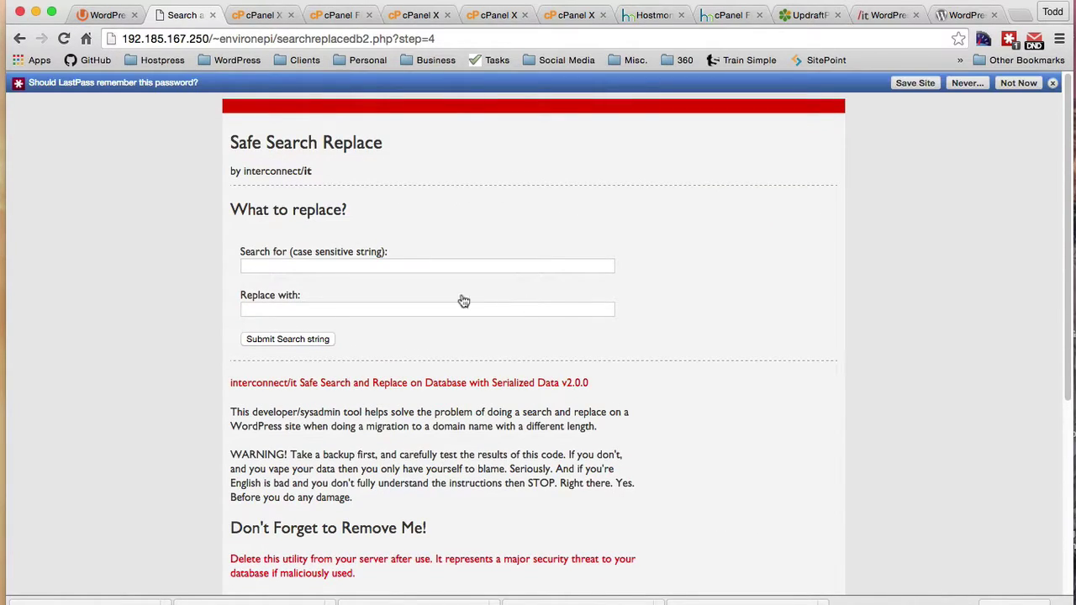
click(1051, 83)
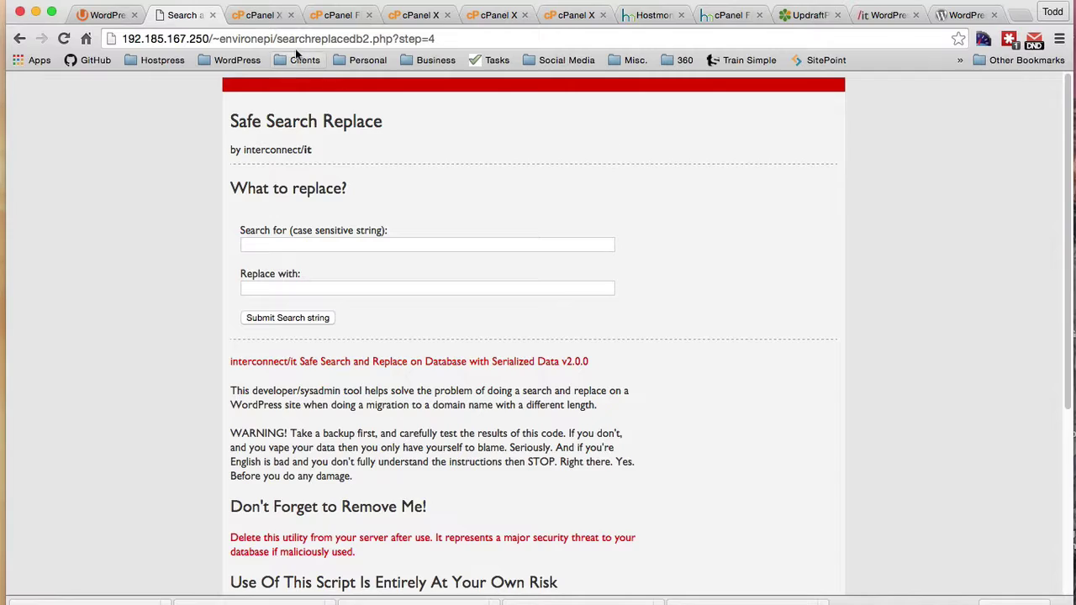
click(278, 38)
drag(278, 38, 98, 38)
key(ctrl+c)
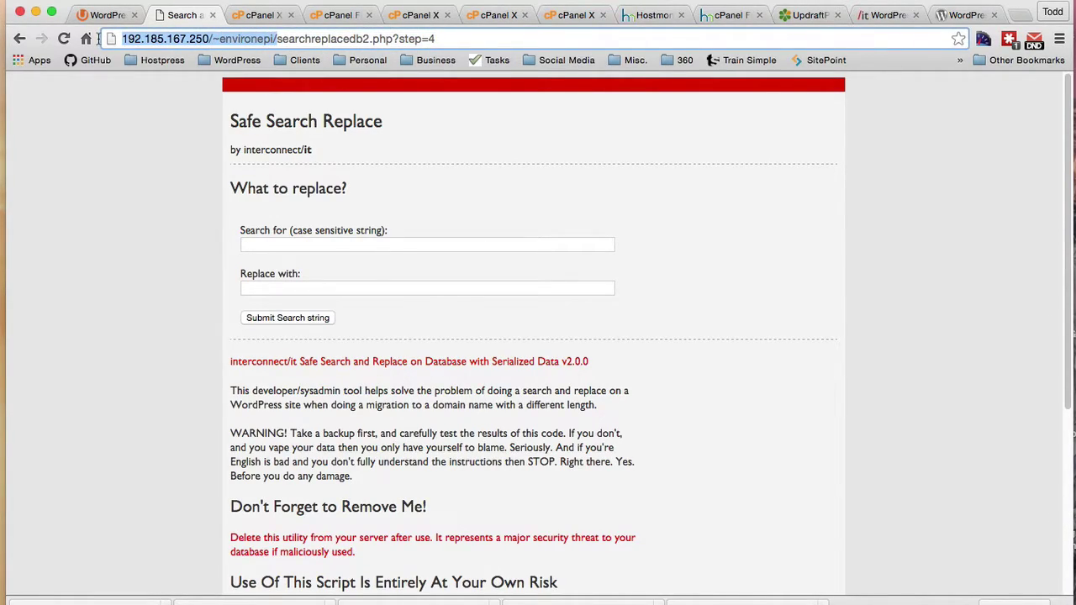
click(257, 243)
key(ctrl+v)
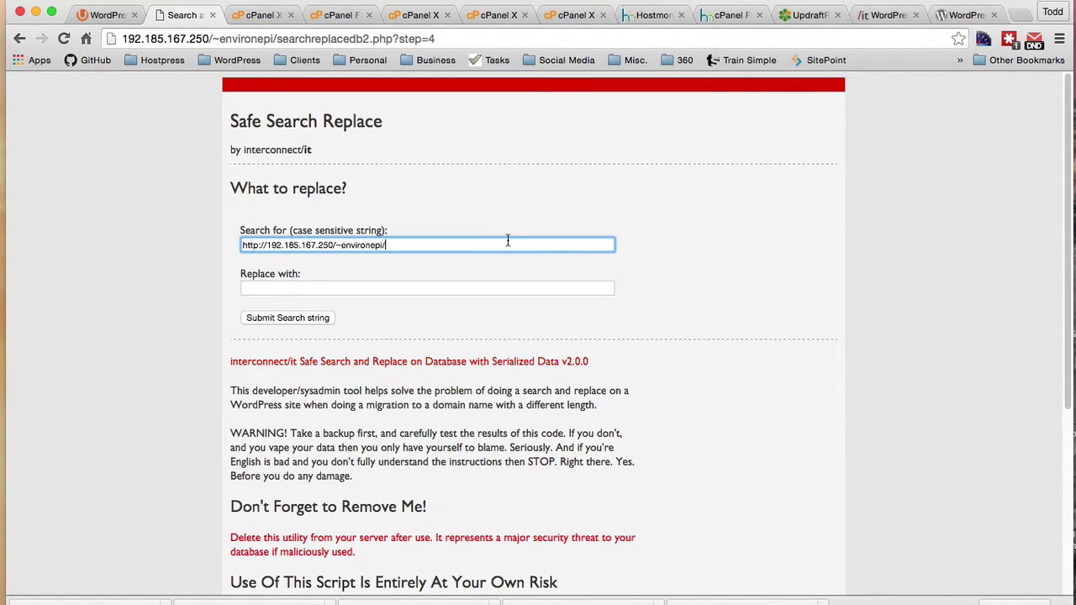
click(807, 15)
drag(195, 39, 112, 44)
key(super+c)
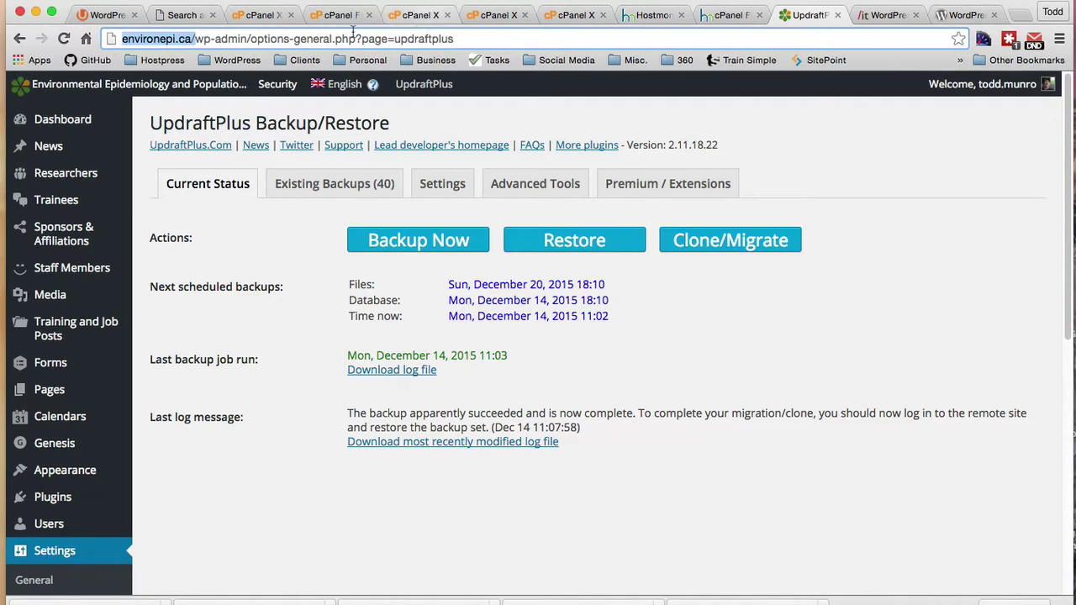
click(185, 17)
click(285, 292)
key(super+v)
key(BackSpace)
click(440, 245)
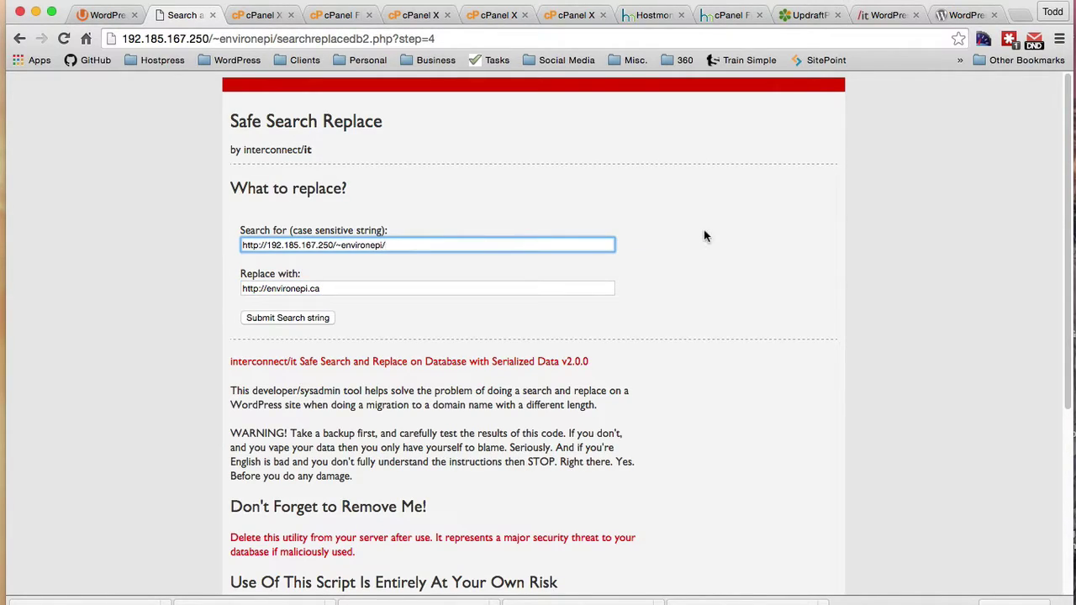
key(BackSpace)
click(282, 318)
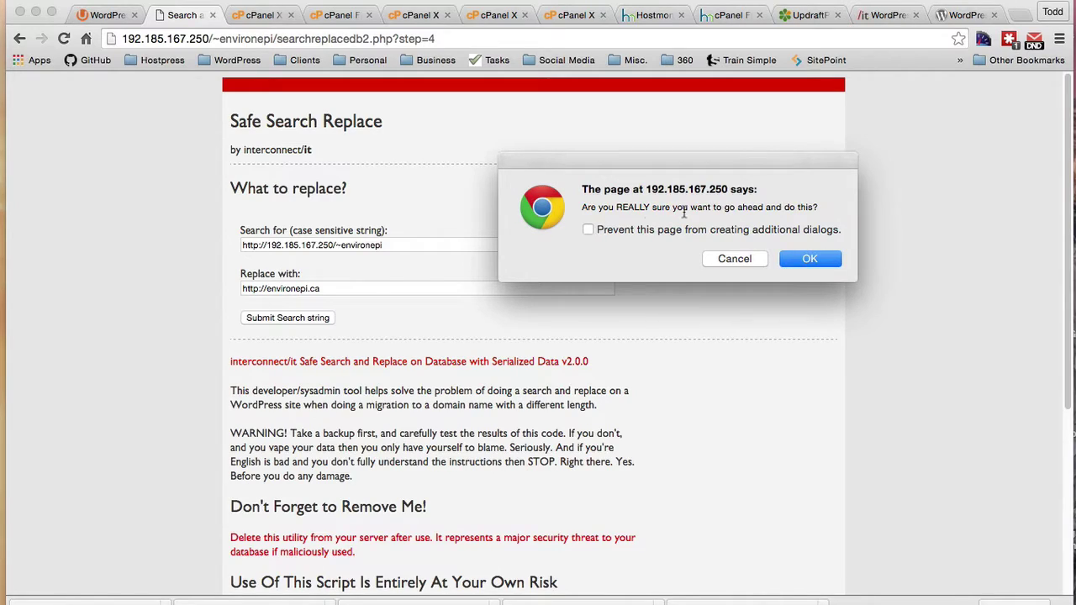
click(588, 229)
click(807, 259)
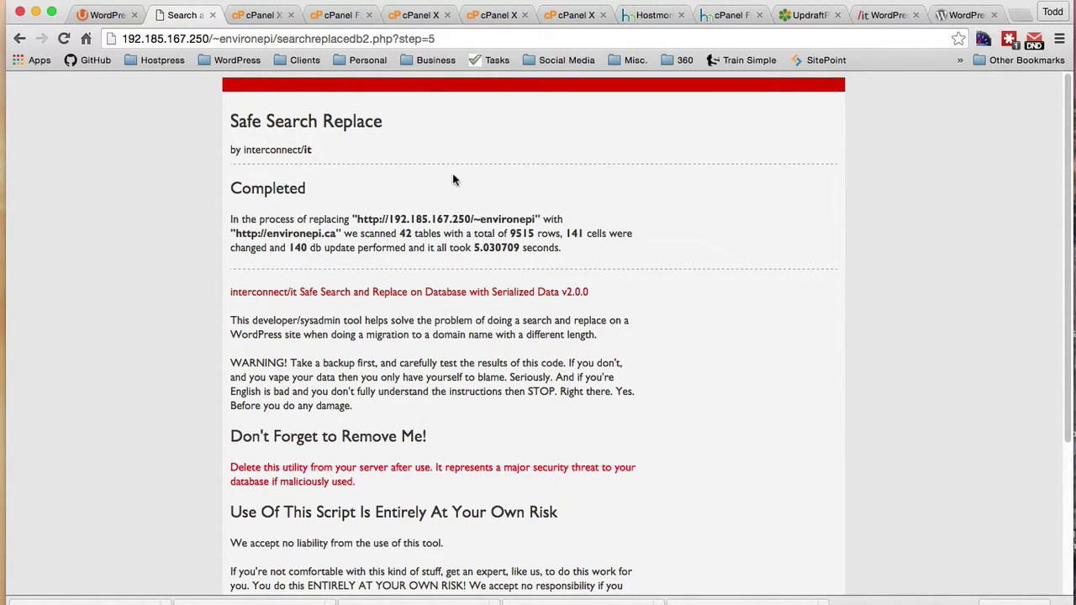
Step: Strip the script name from the address and load the site root at 192.185.167.250/~environepi/
click(280, 46)
drag(278, 44, 526, 44)
key(BackSpace)
key(Return)
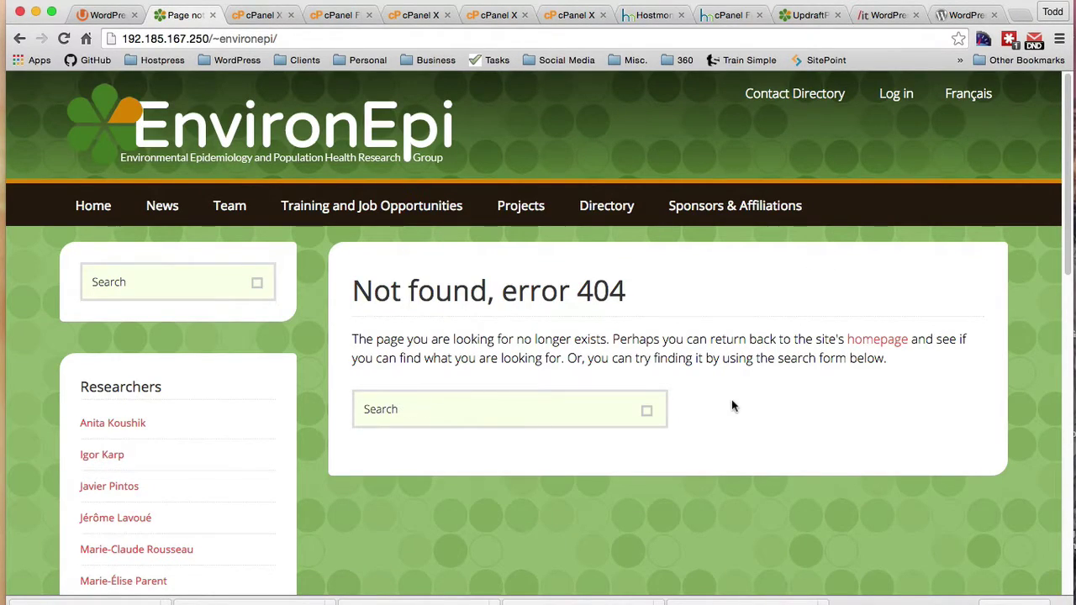
Step: Load the migrated site at environepi.ca, then move to the UpdraftPlus website
click(277, 39)
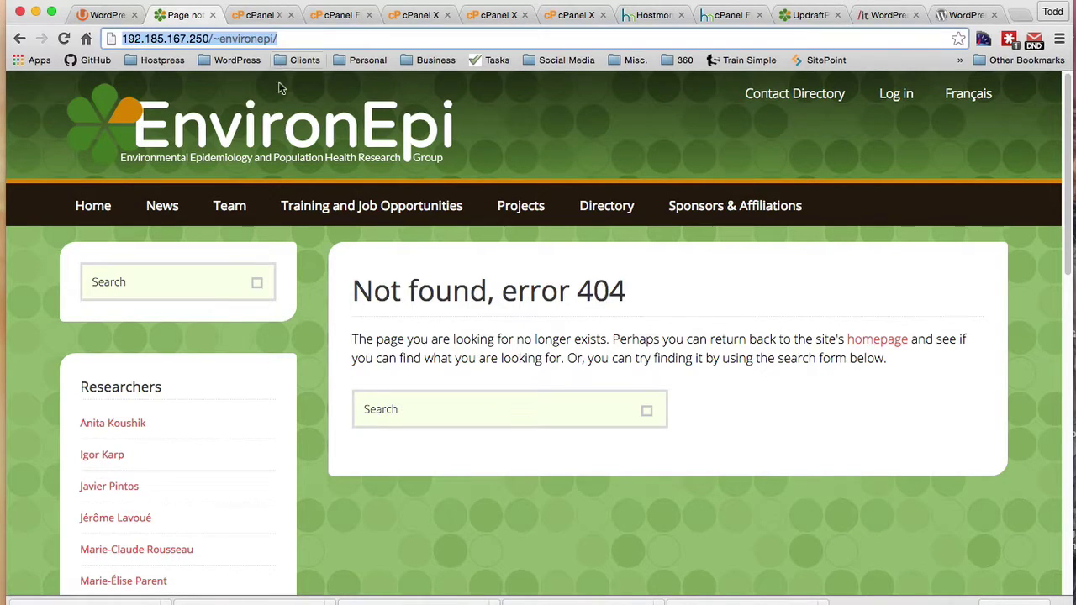
text(environepi.ca)
key(Return)
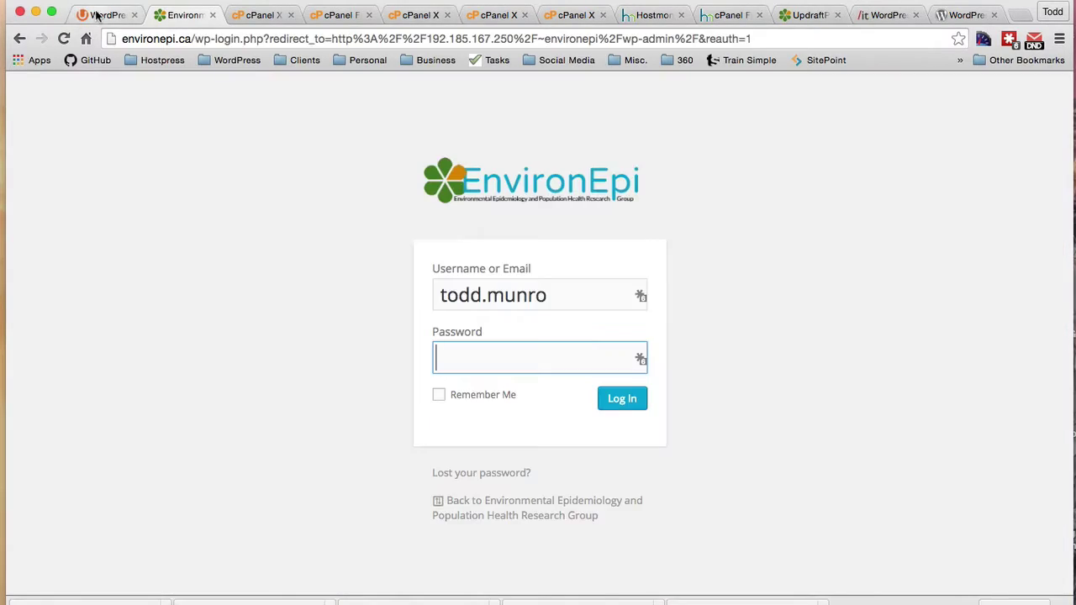
click(97, 15)
scroll(814, 397, down, 2)
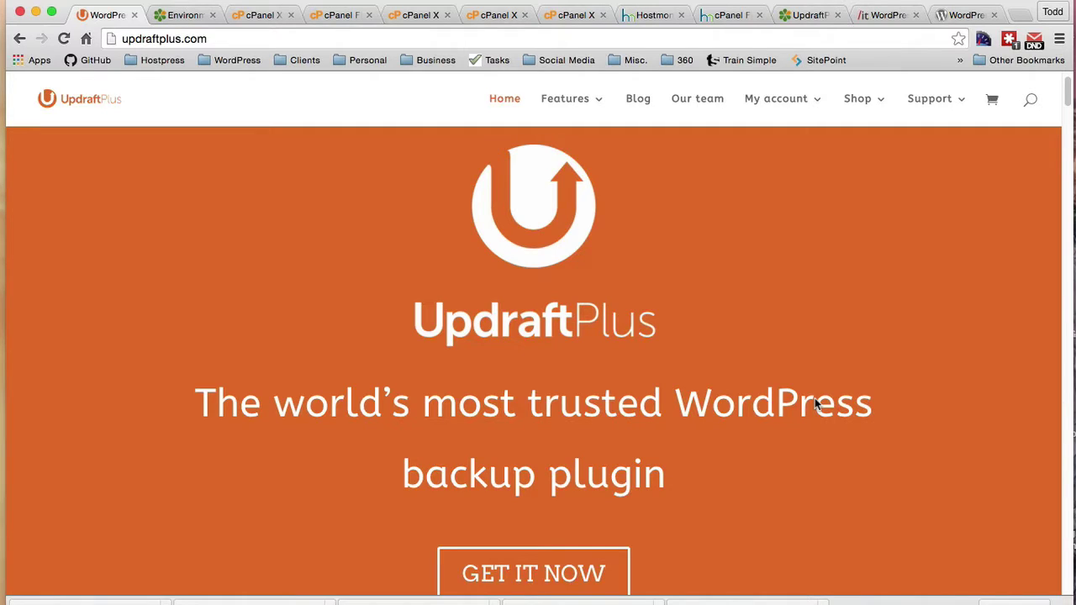
Step: Go up to public_html in File Manager and delete the sc folder
click(881, 17)
scroll(810, 360, up, 5)
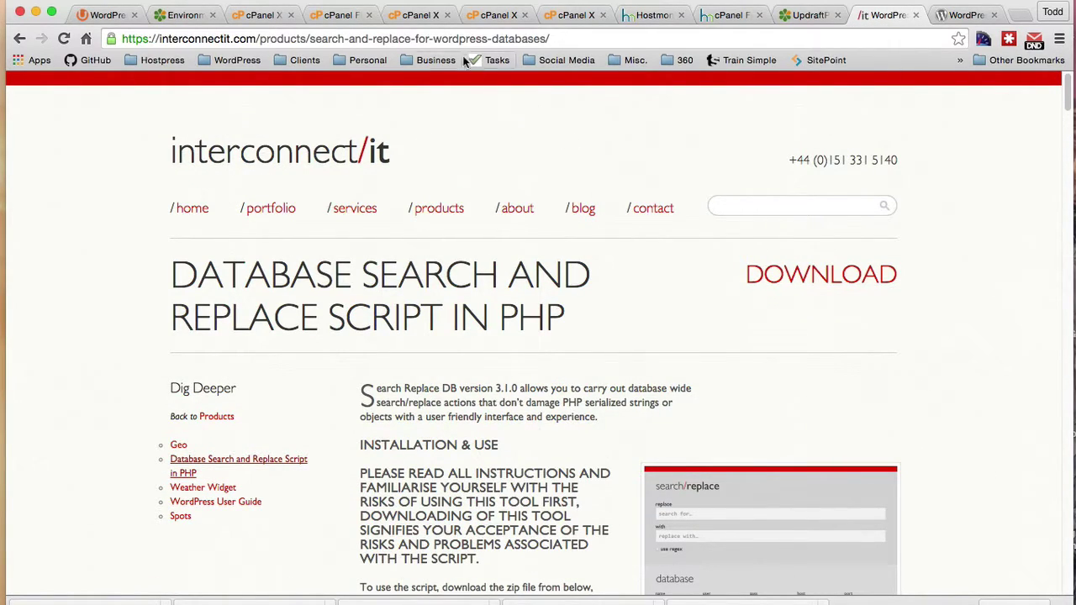
click(418, 17)
click(336, 17)
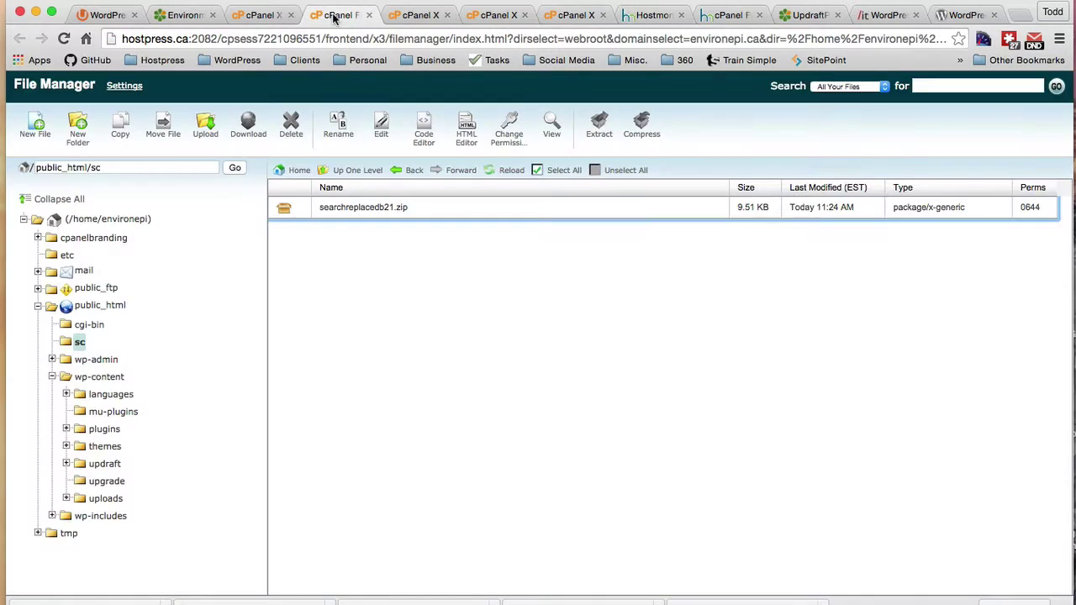
click(309, 214)
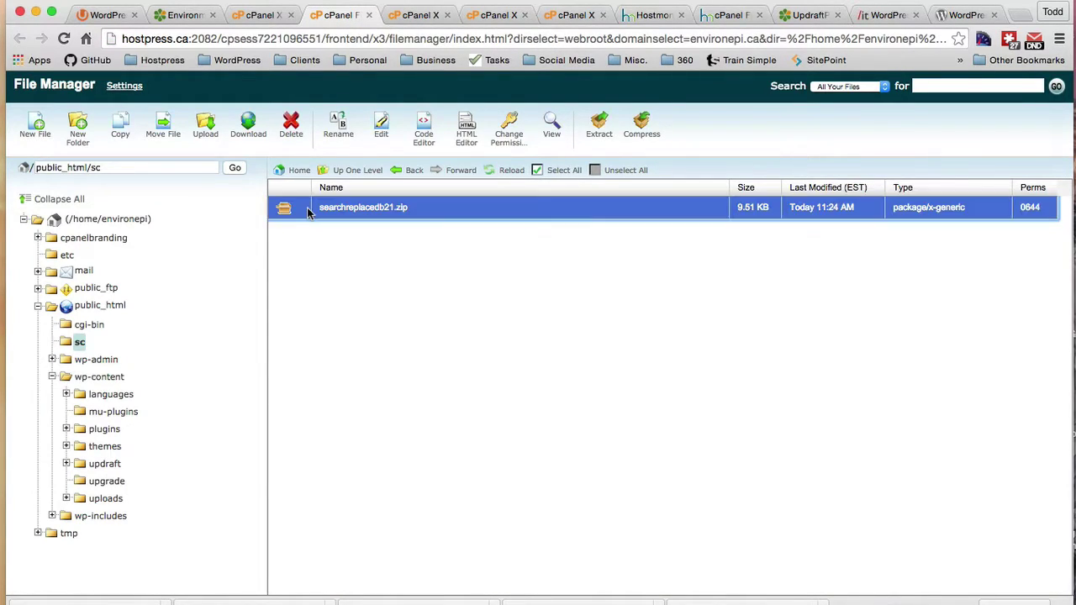
click(363, 172)
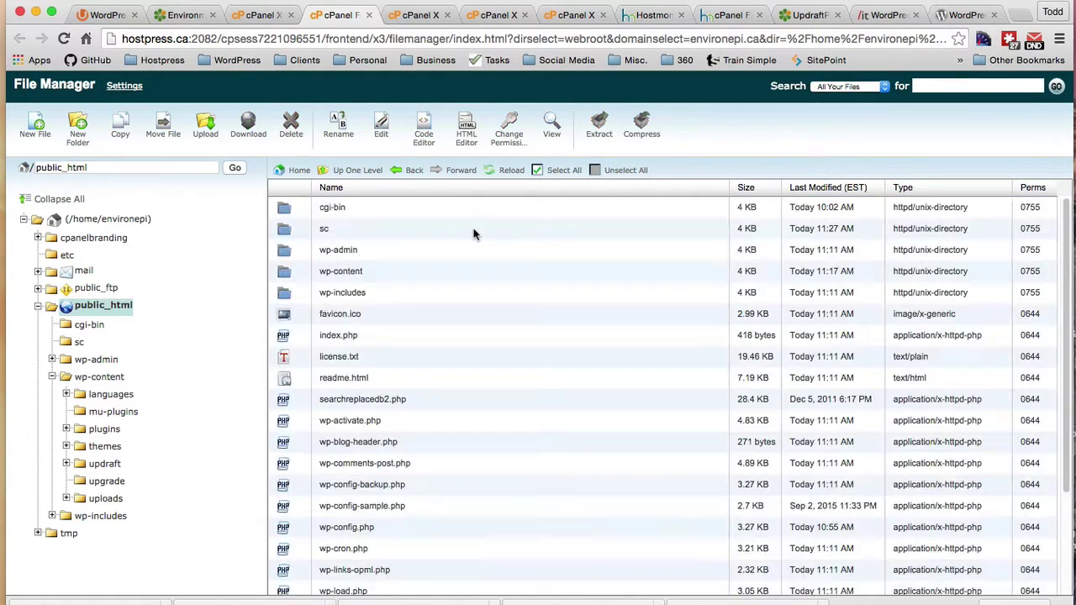
click(287, 230)
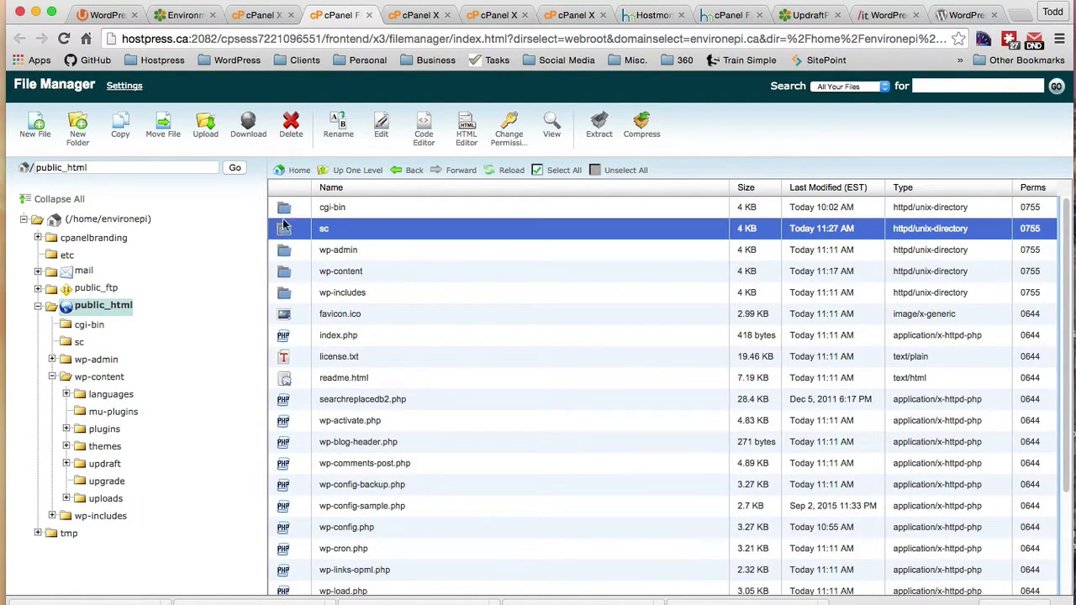
click(291, 133)
click(626, 447)
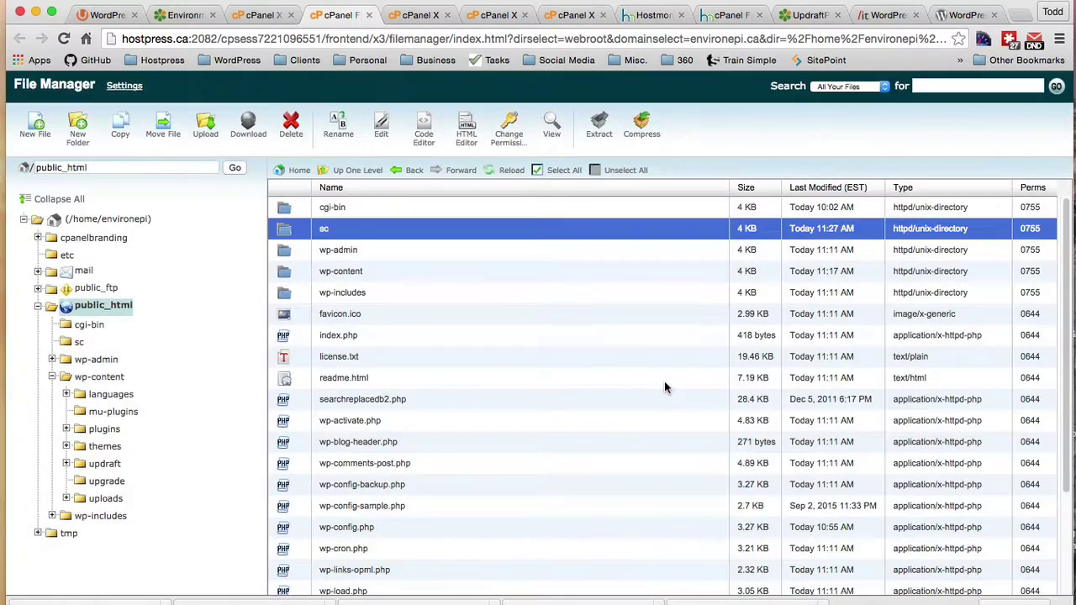
Step: Delete the searchreplacedb2.php script from public_html
click(285, 384)
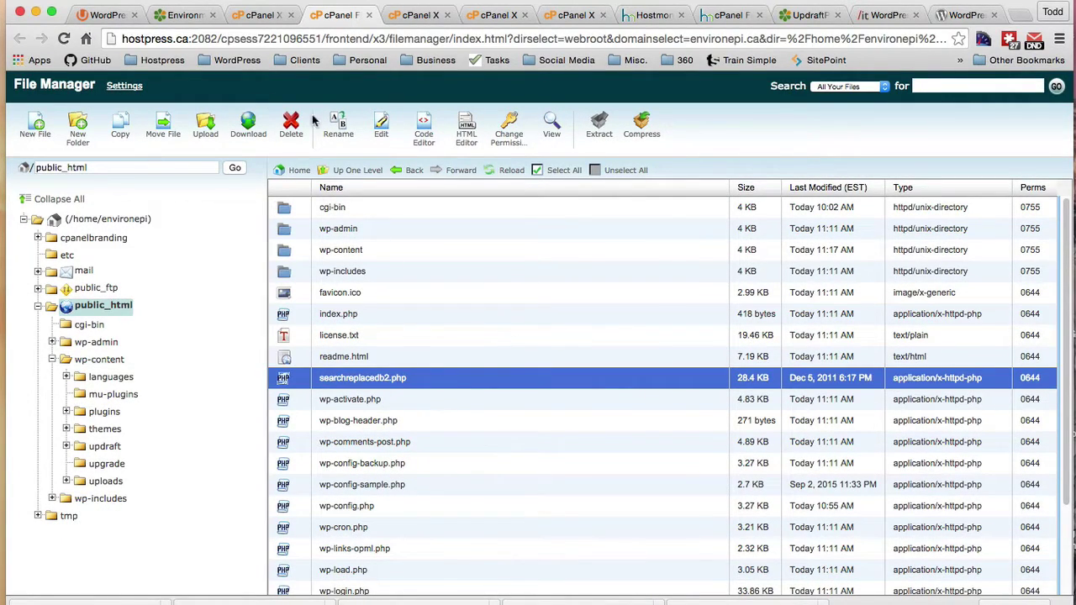
click(290, 133)
click(641, 380)
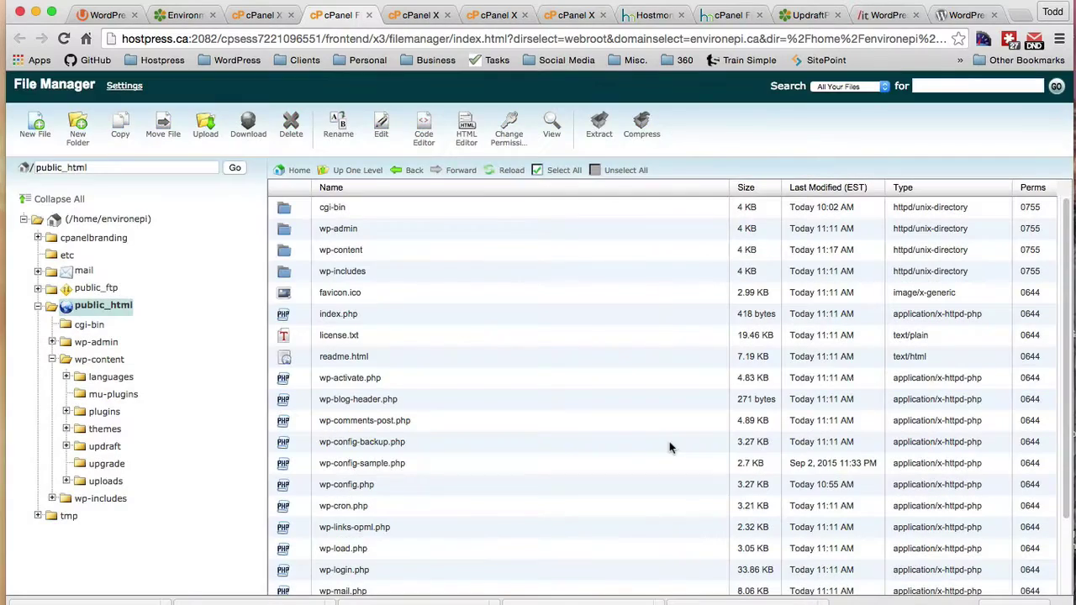